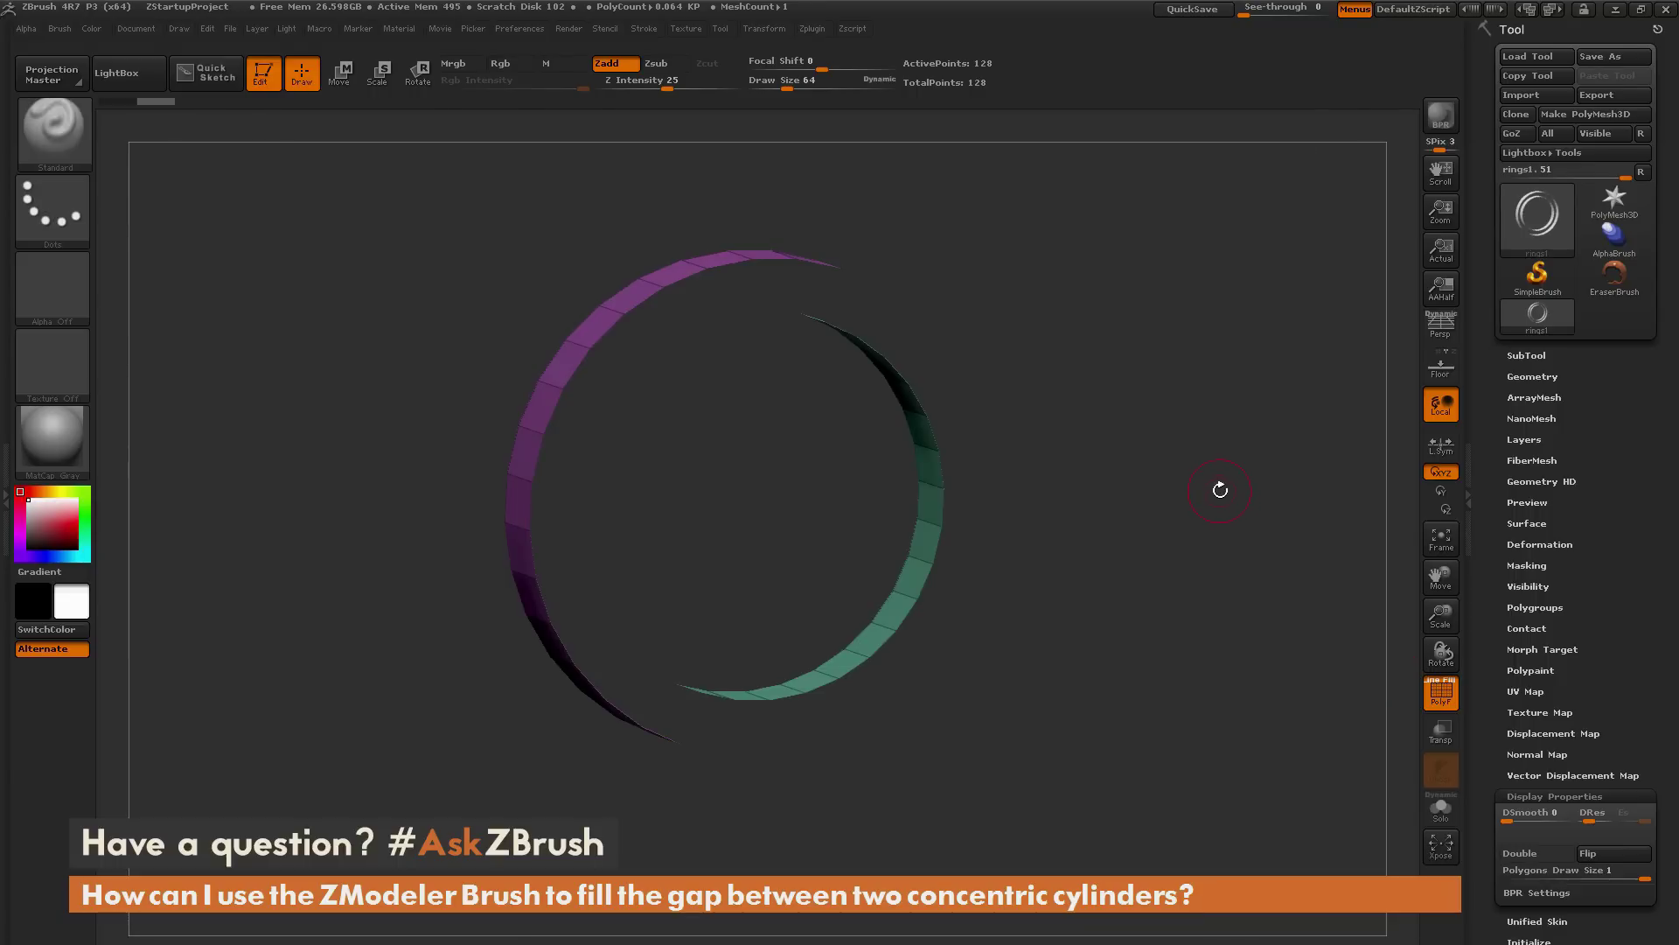
# Turn on Double in the Tool palette's Display Properties so both the purple and green rings render complete.
pyautogui.moveTo(1220, 490); pyautogui.dragTo(1244, 566)
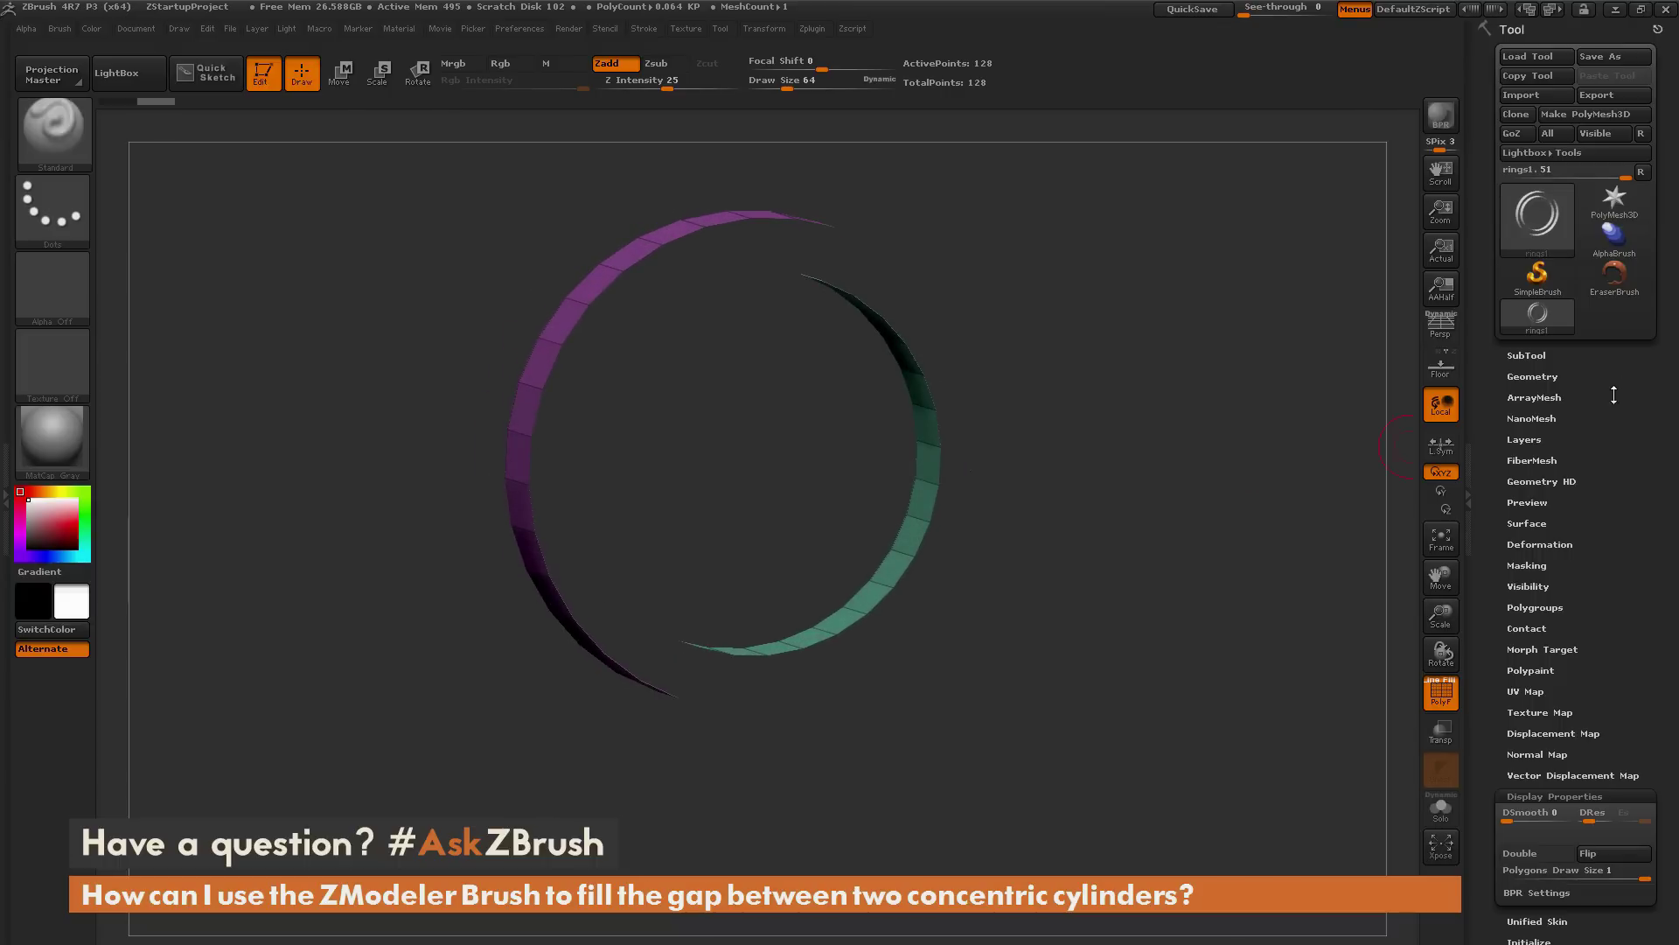
pyautogui.moveTo(1626, 542); pyautogui.dragTo(1634, 409)
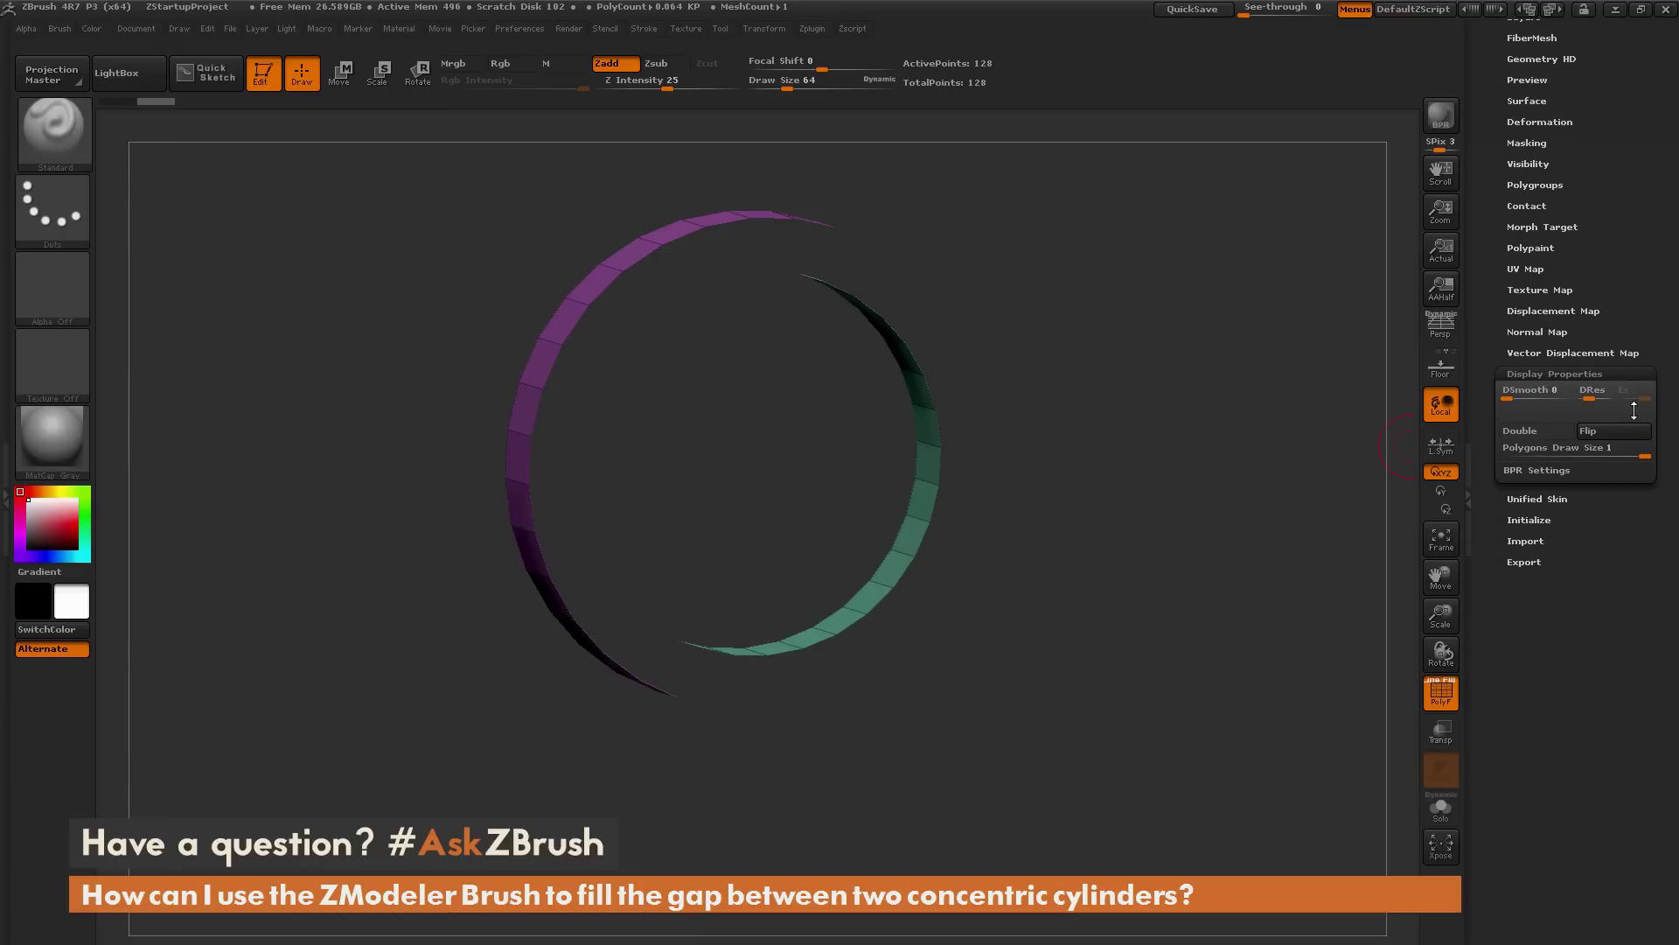
pyautogui.click(1538, 435)
pyautogui.moveTo(1260, 455)
pyautogui.mouseDown()
pyautogui.moveTo(1259, 470)
pyautogui.moveTo(1250, 441)
pyautogui.mouseUp()
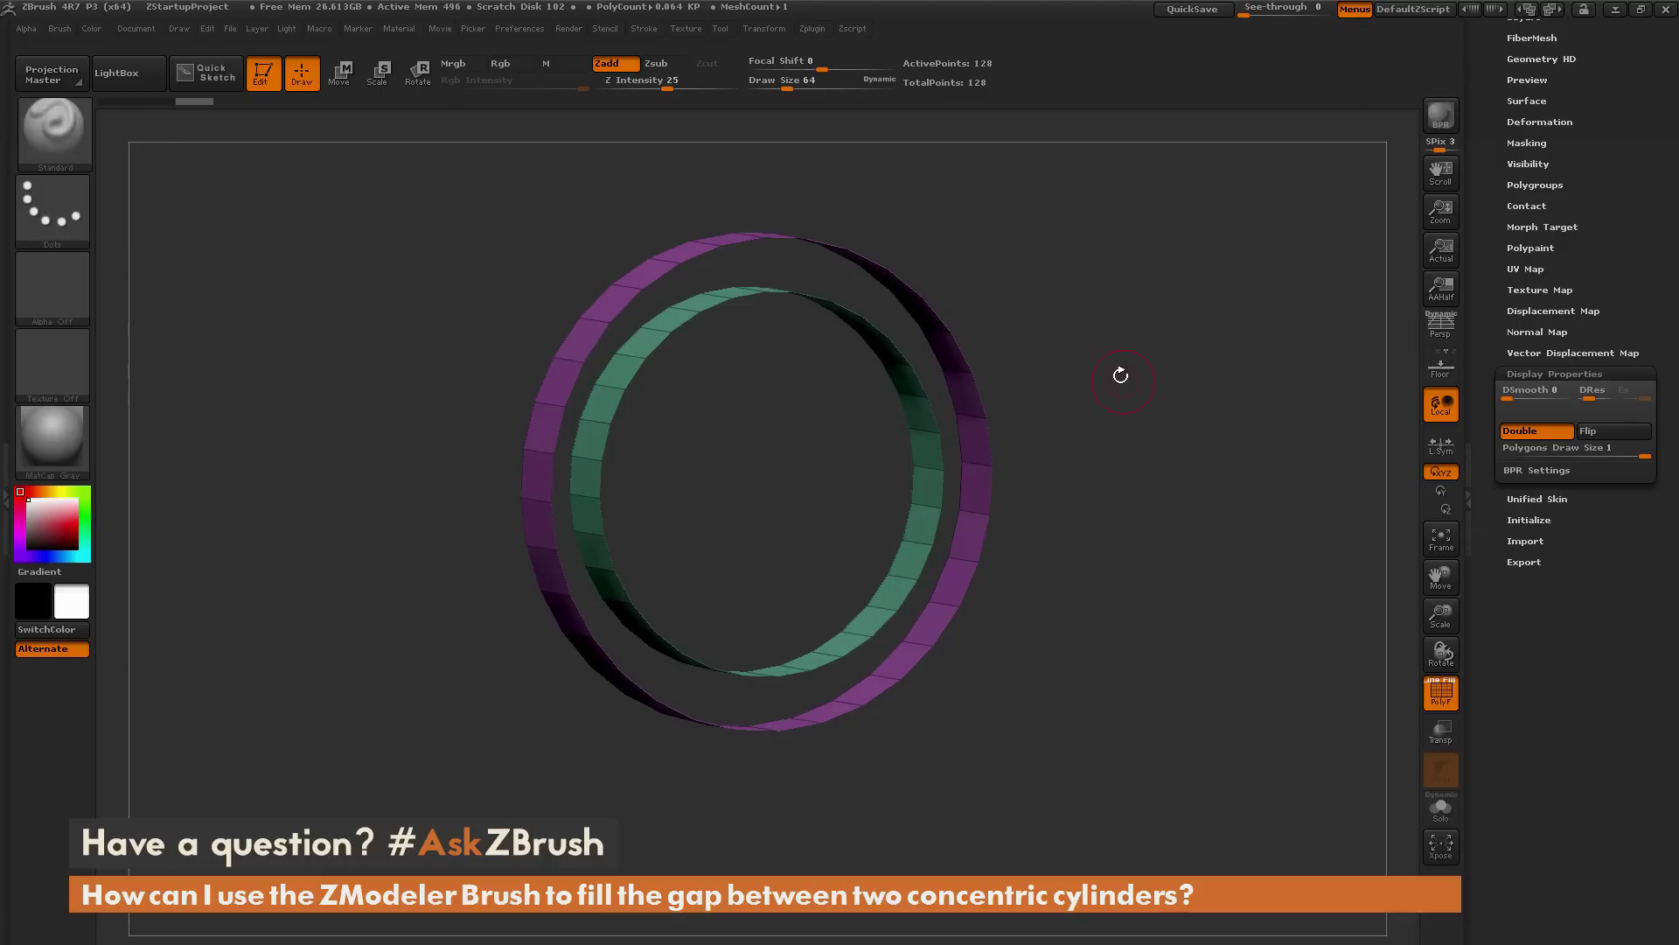
# Switch to the ZModeler brush and set its polygon action to QMesh with the Polygroup All target.
pyautogui.press('b')
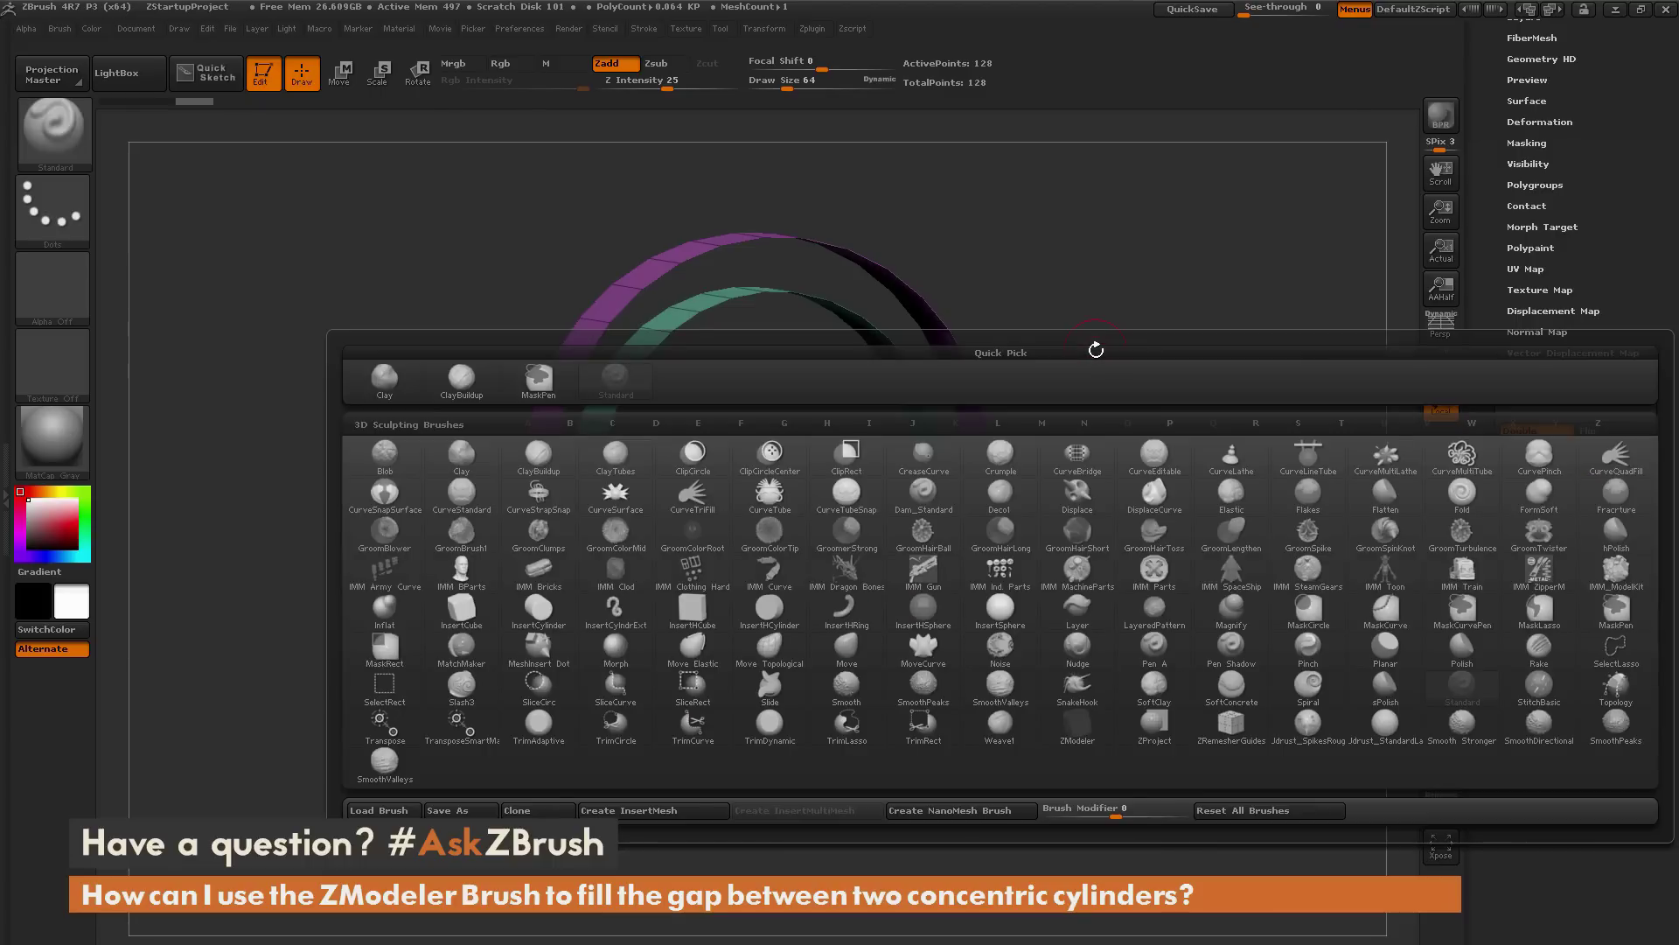
pyautogui.press('z')
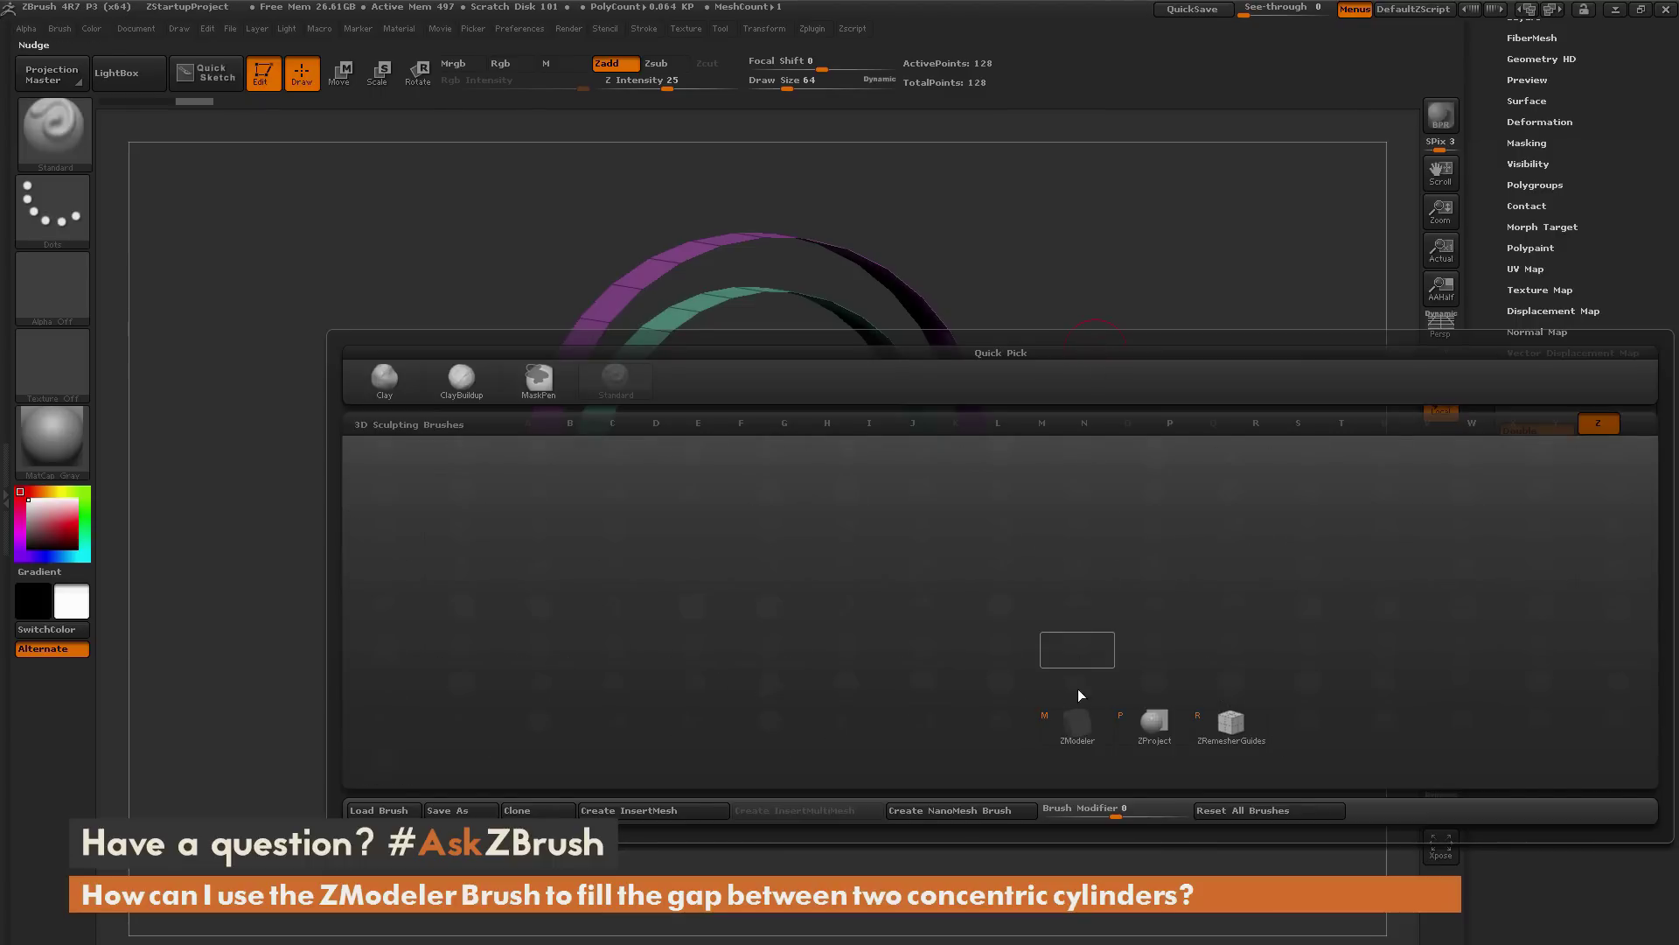
pyautogui.click(1077, 721)
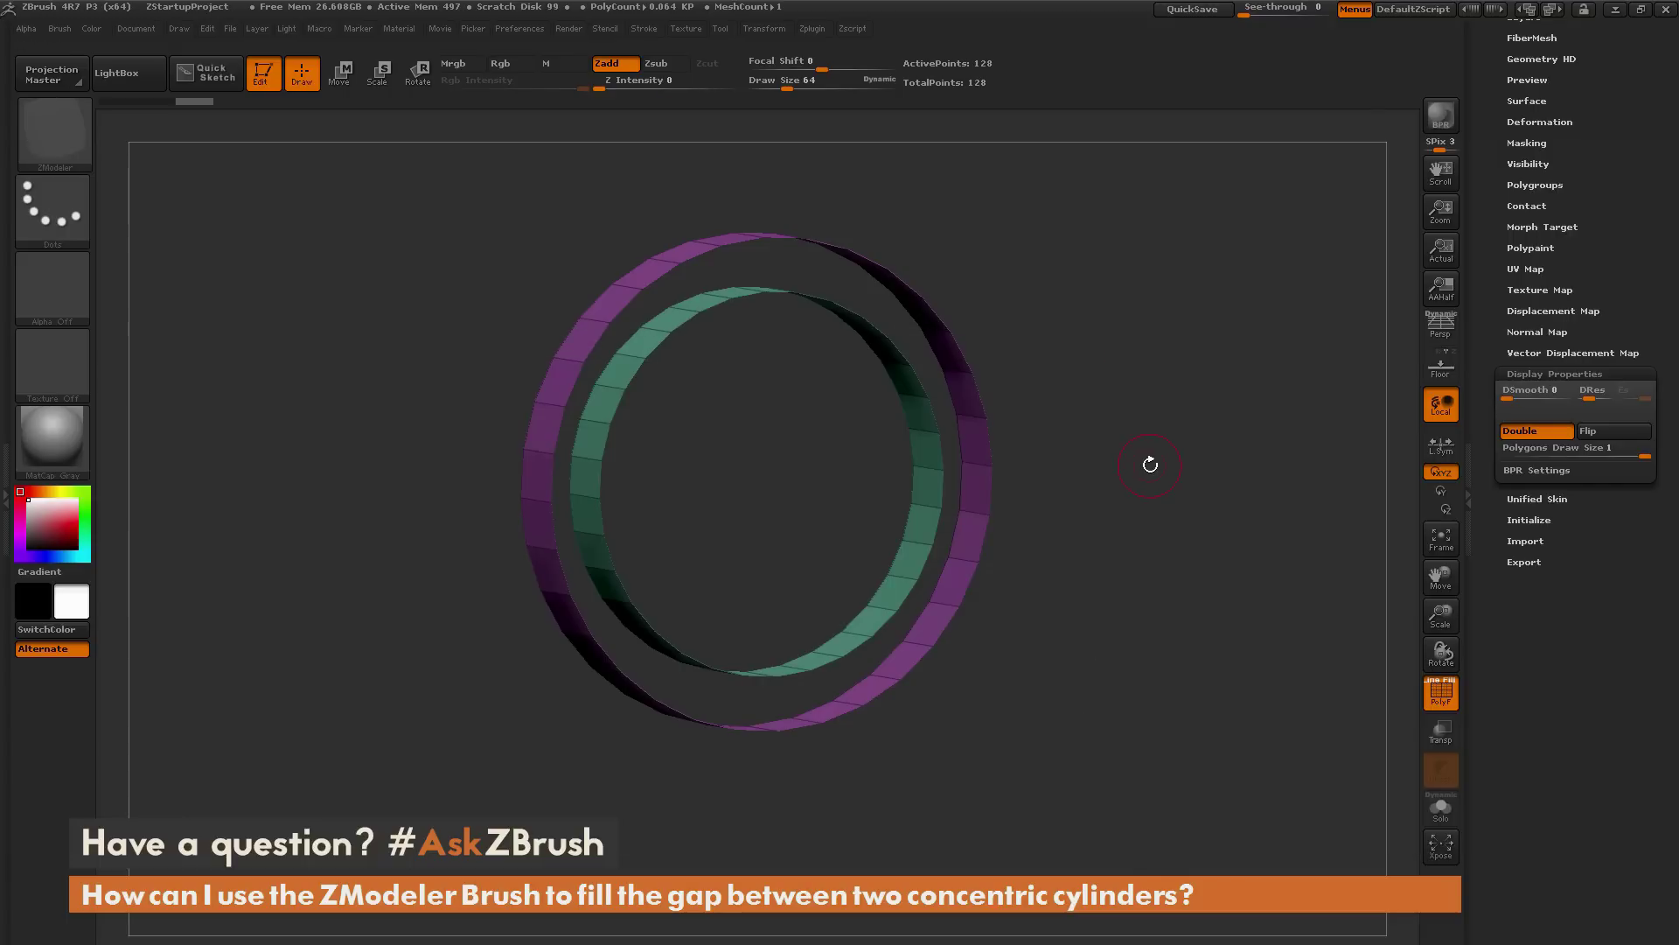
pyautogui.moveTo(1100, 458); pyautogui.dragTo(1081, 472)
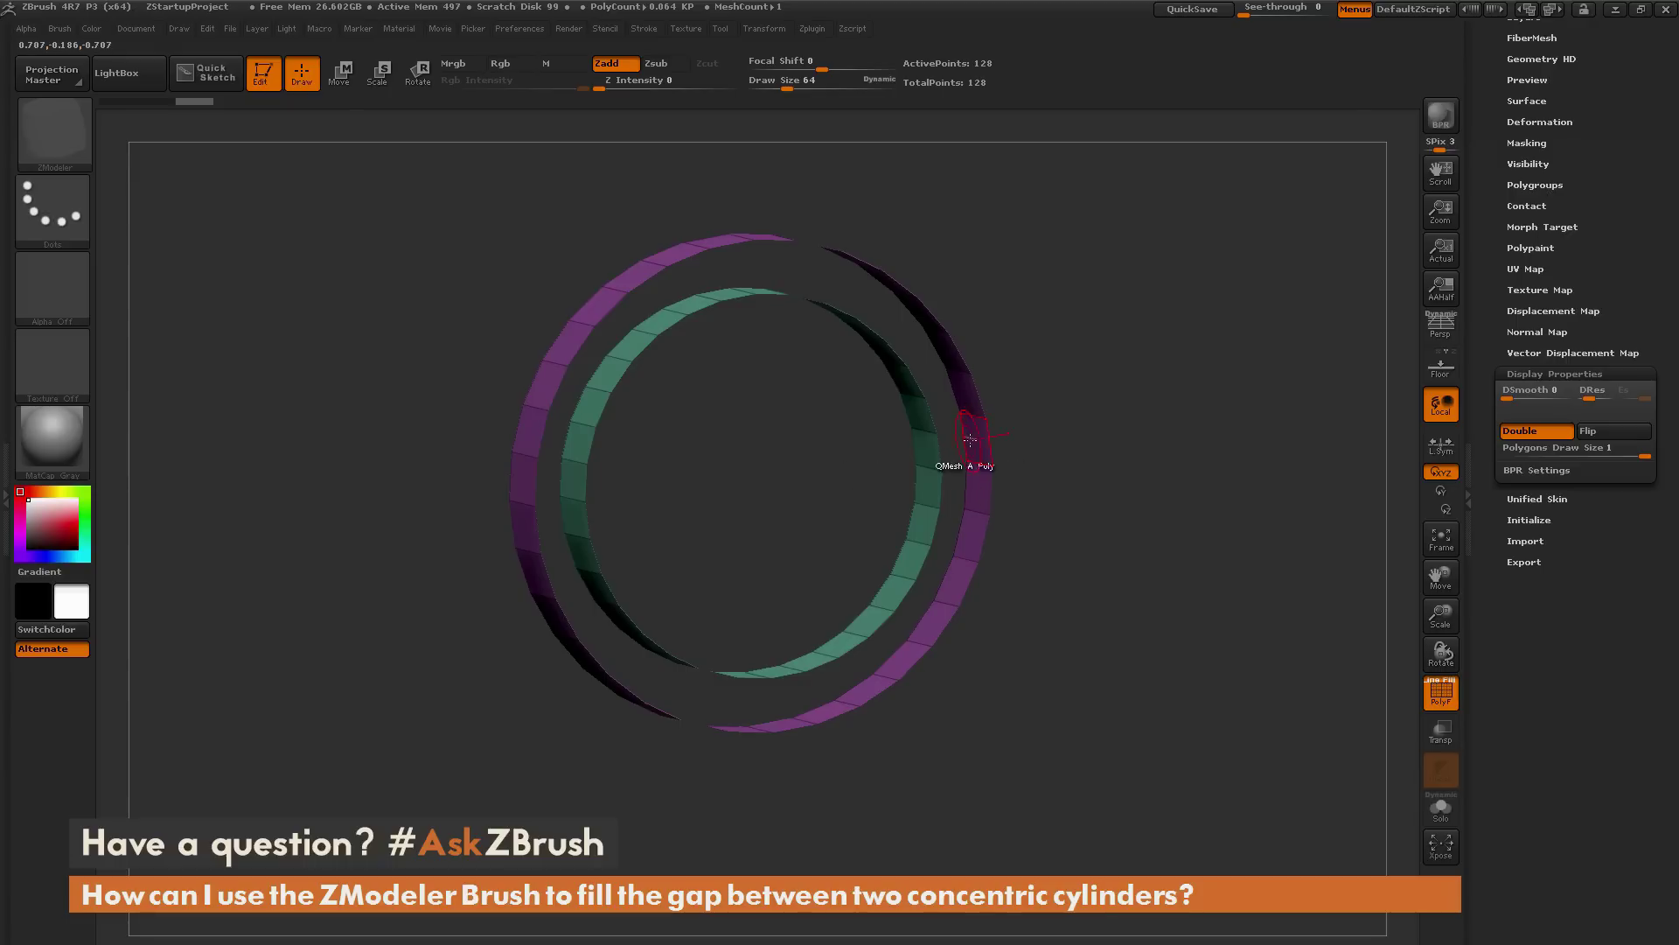
pyautogui.press('space')
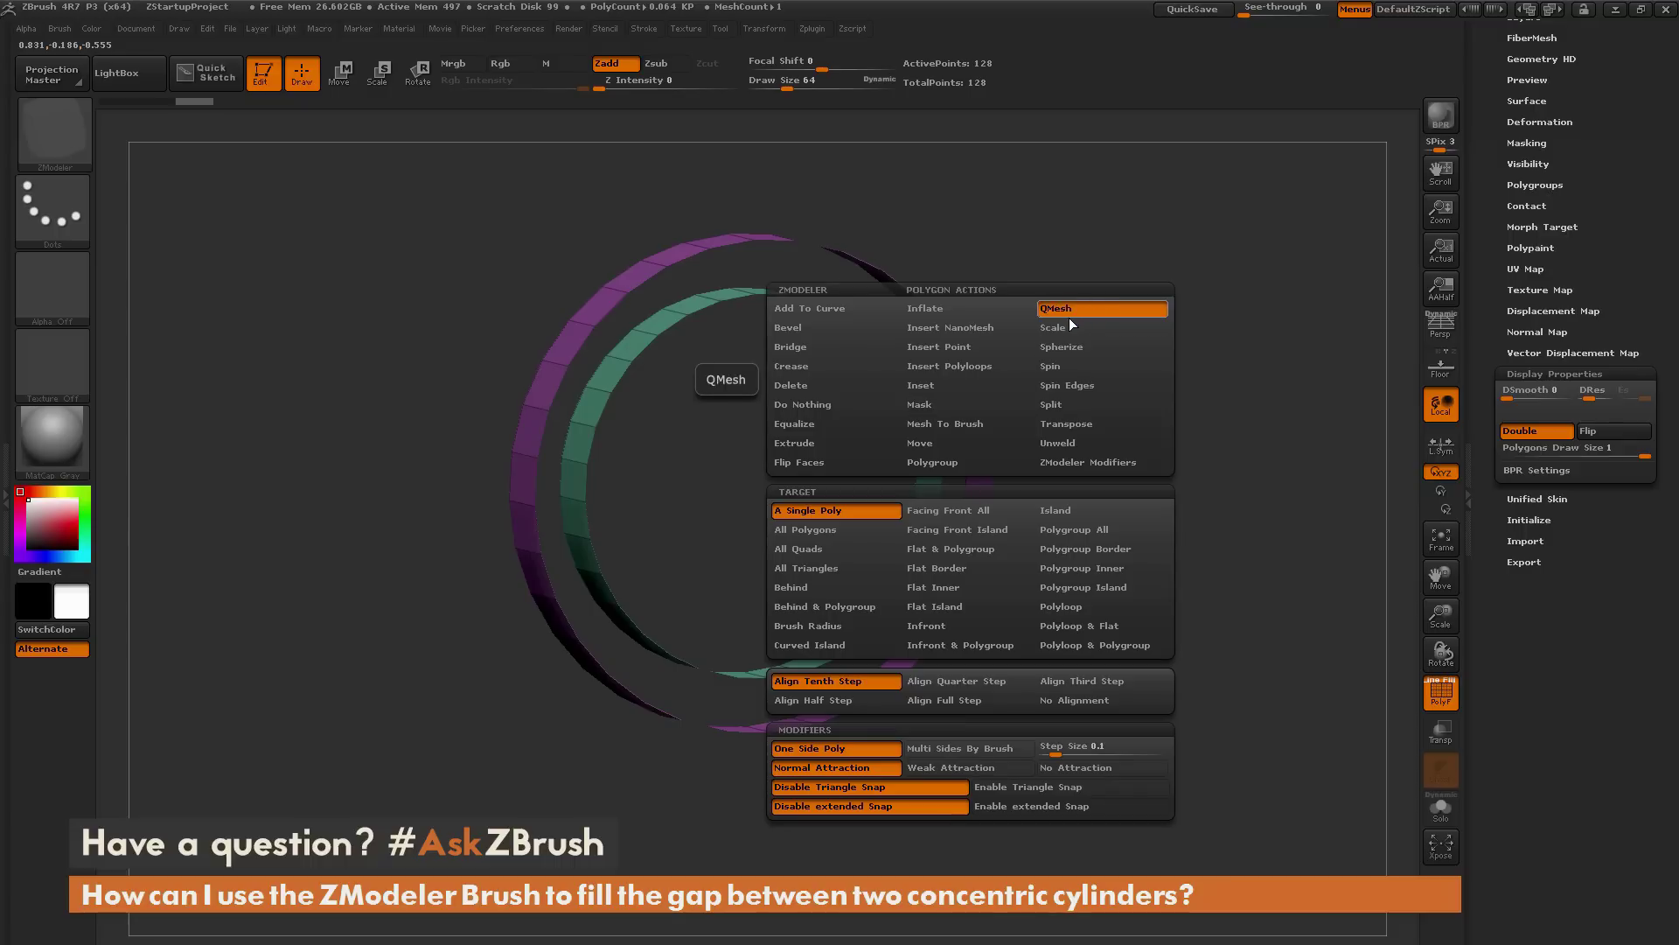
pyautogui.click(1080, 528)
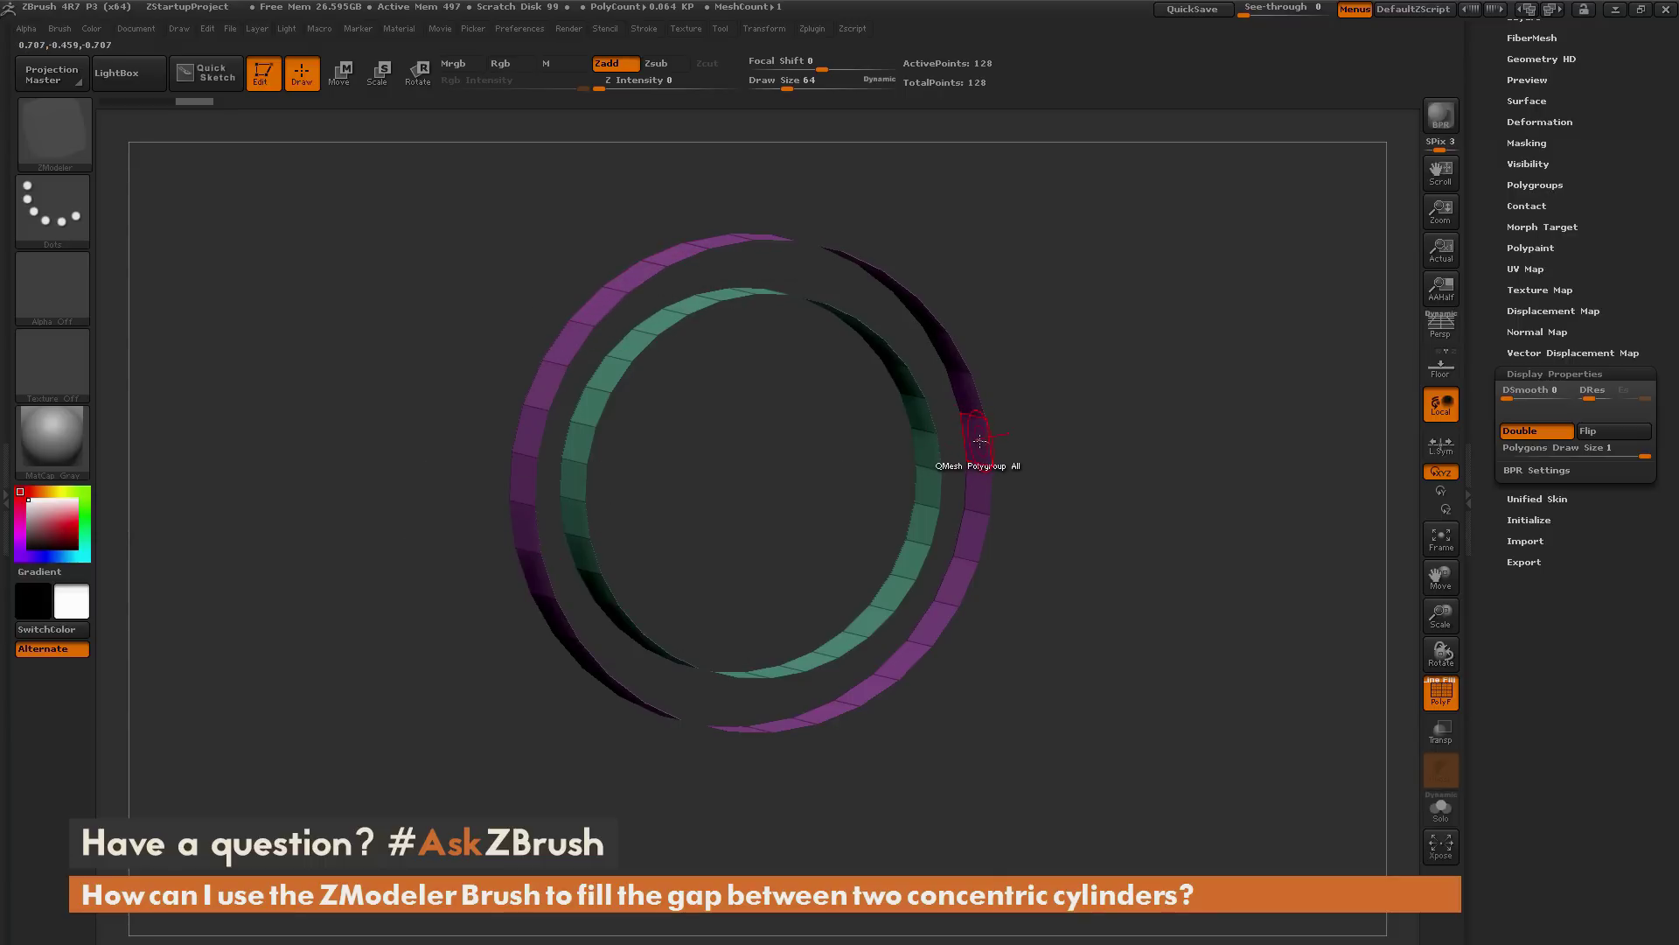
# Extrude the outer ring's faces inward toward the inner ring with QMesh, then inspect the result.
pyautogui.moveTo(979, 440); pyautogui.dragTo(934, 451)
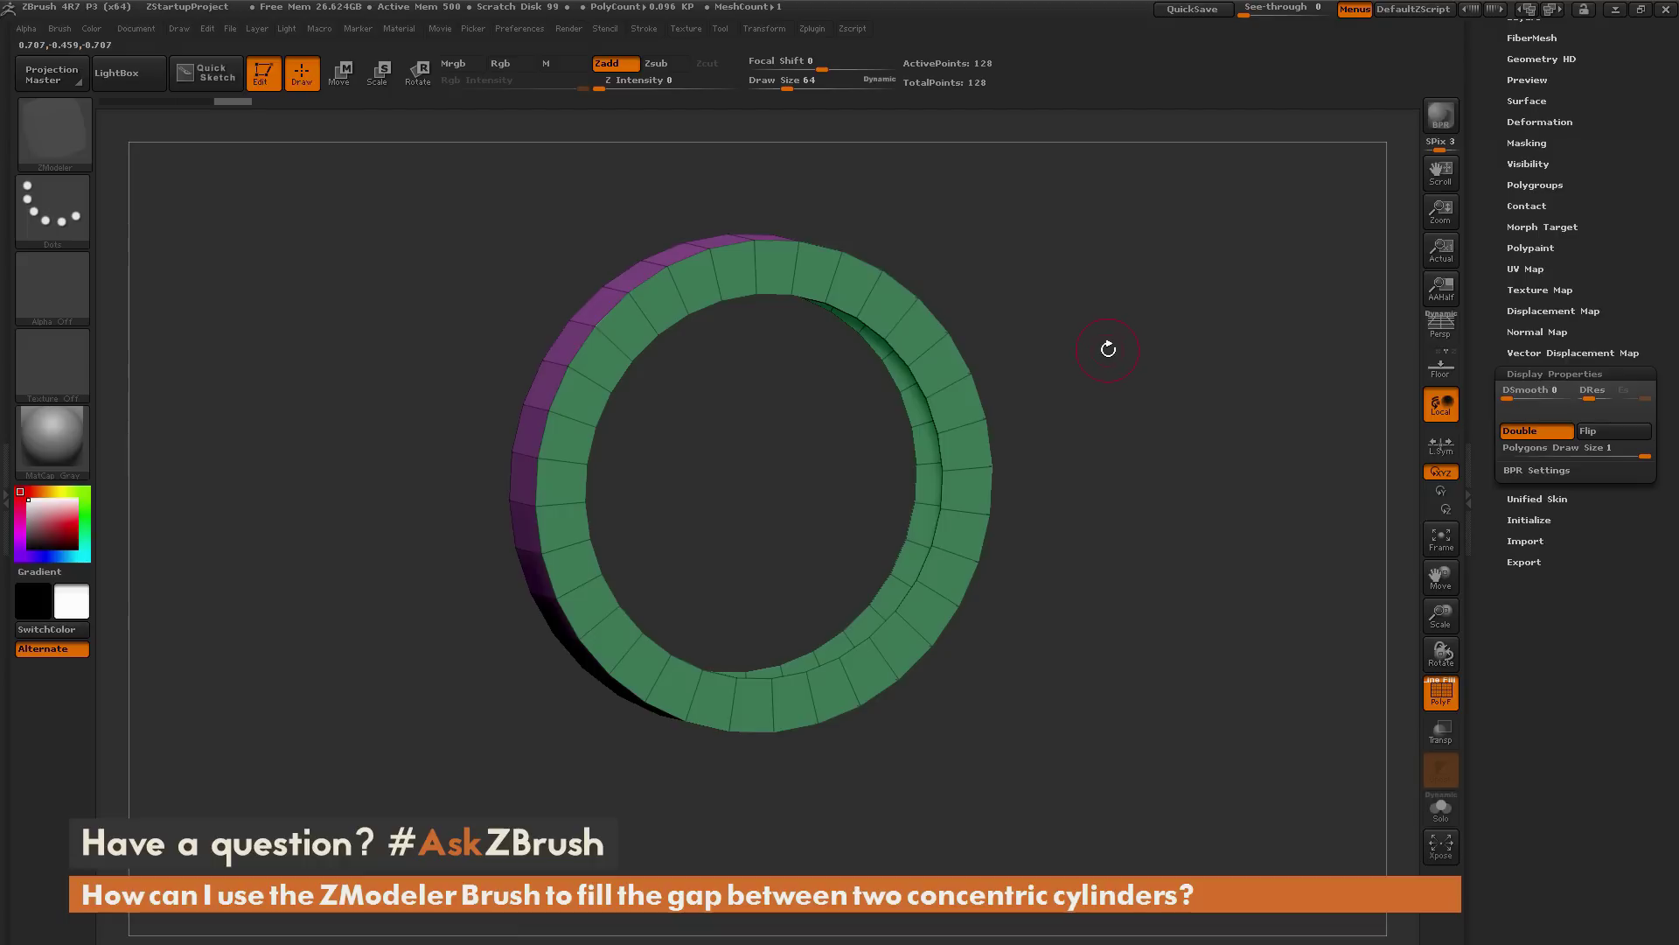
pyautogui.moveTo(1108, 349)
pyautogui.mouseDown()
pyautogui.moveTo(1129, 371)
pyautogui.moveTo(1114, 343)
pyautogui.mouseUp()
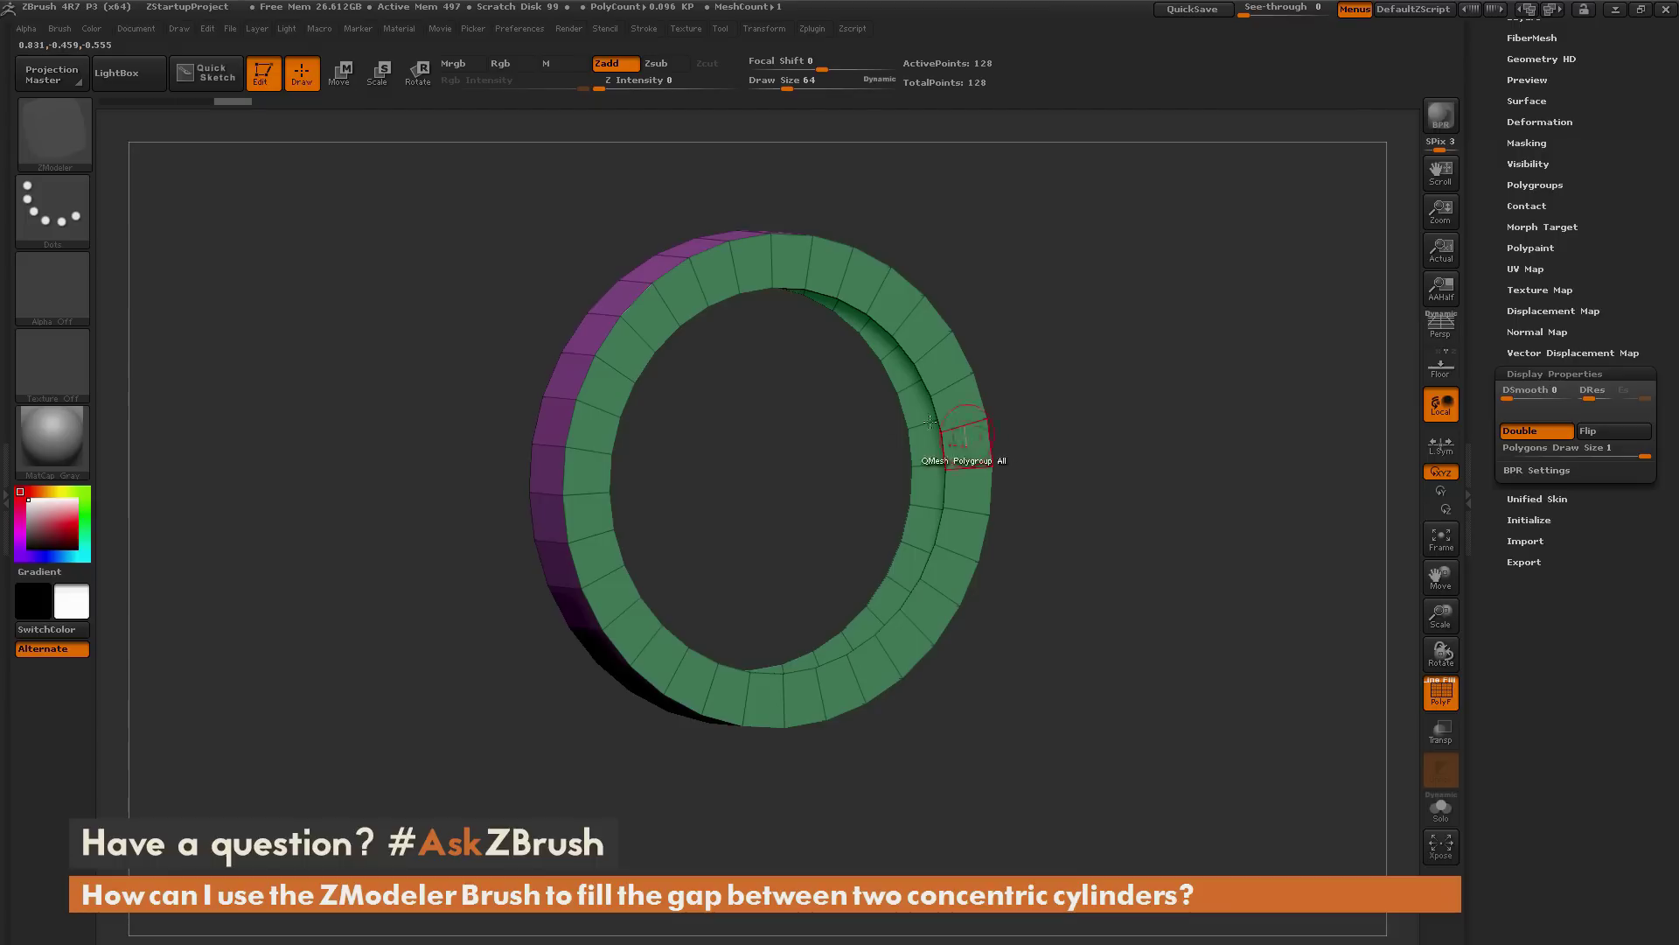
pyautogui.moveTo(1094, 457); pyautogui.dragTo(1092, 473)
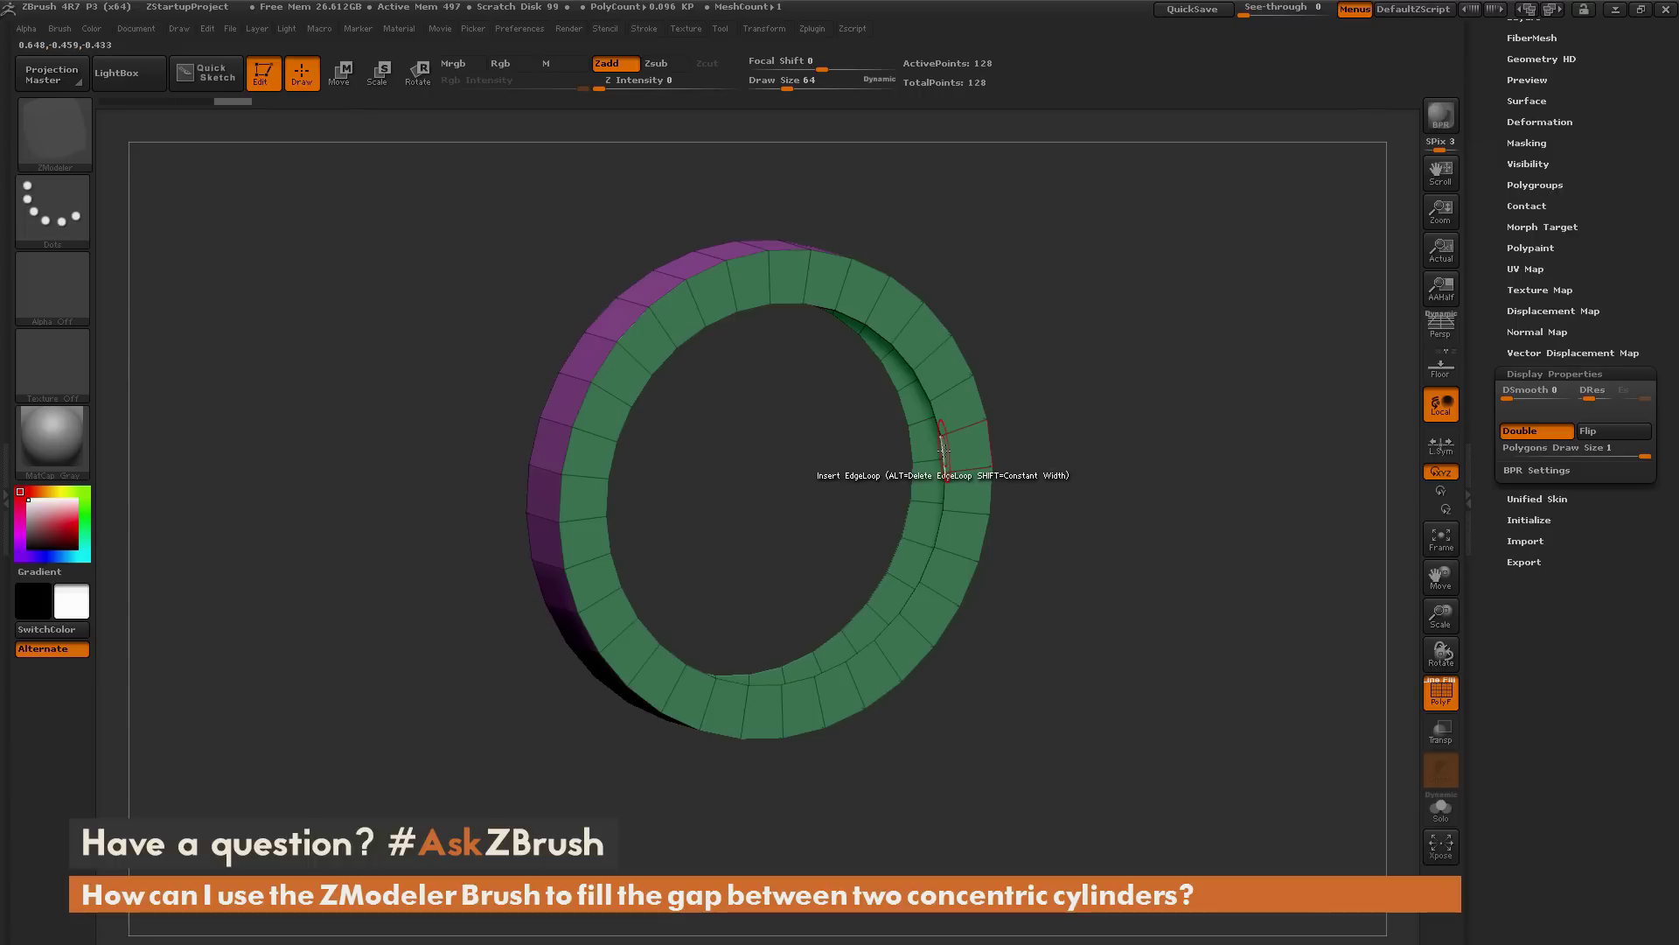
# Bridge the two rings' inner edge holes using the Bridge action with the Two Holes target.
pyautogui.press('space')
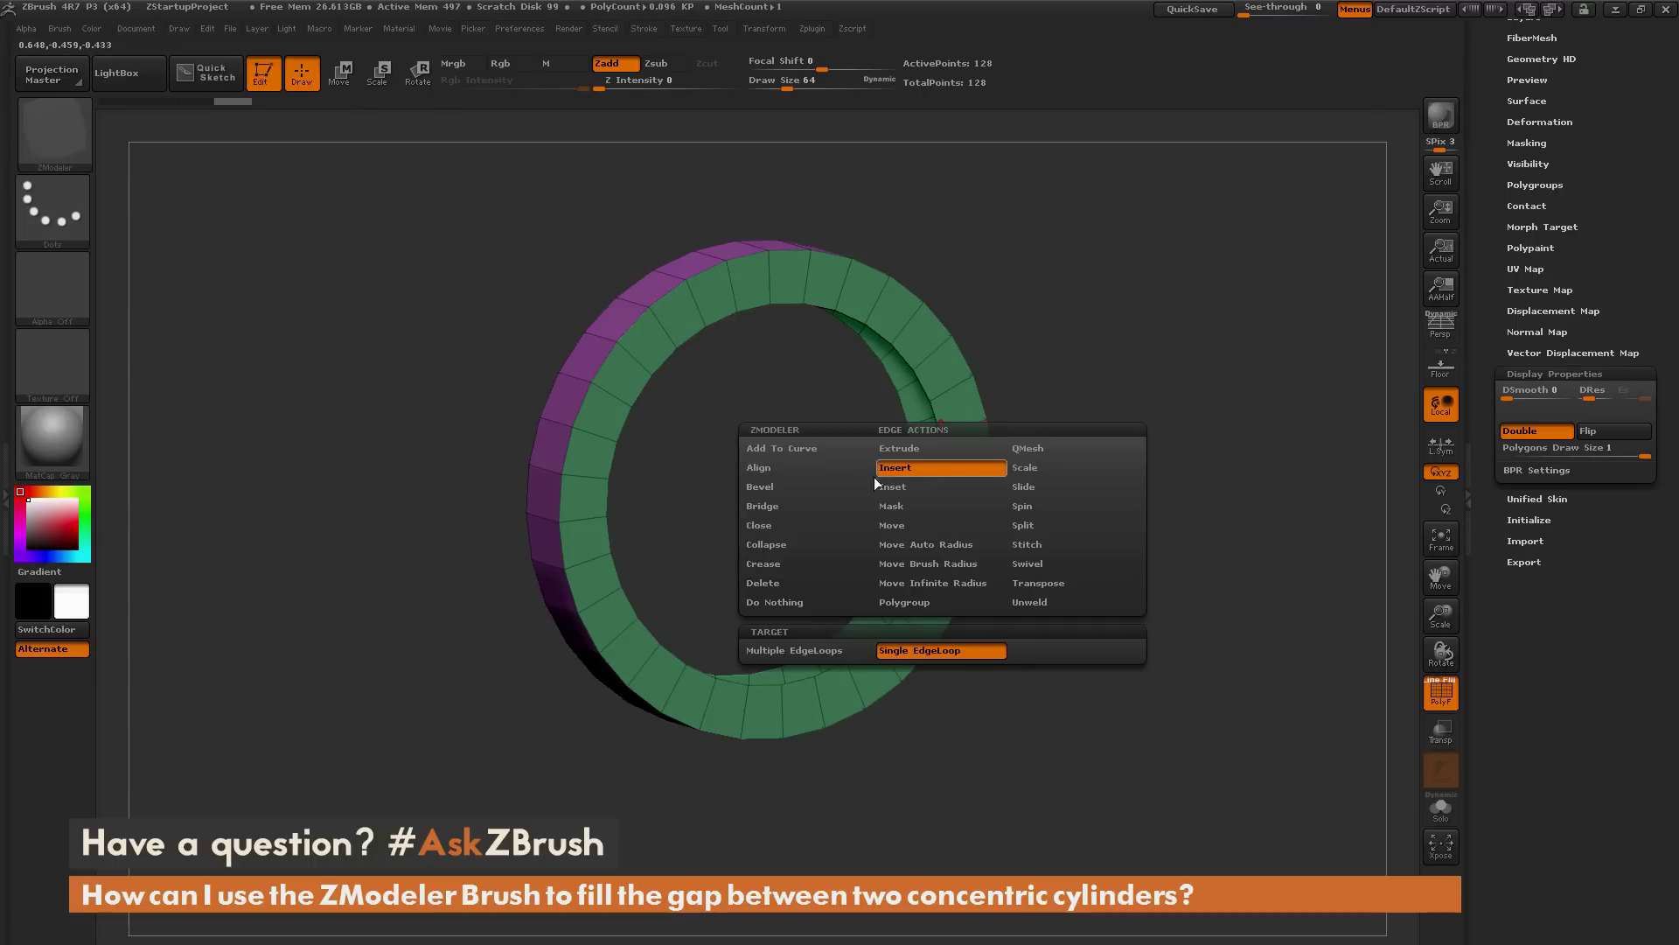
pyautogui.click(805, 504)
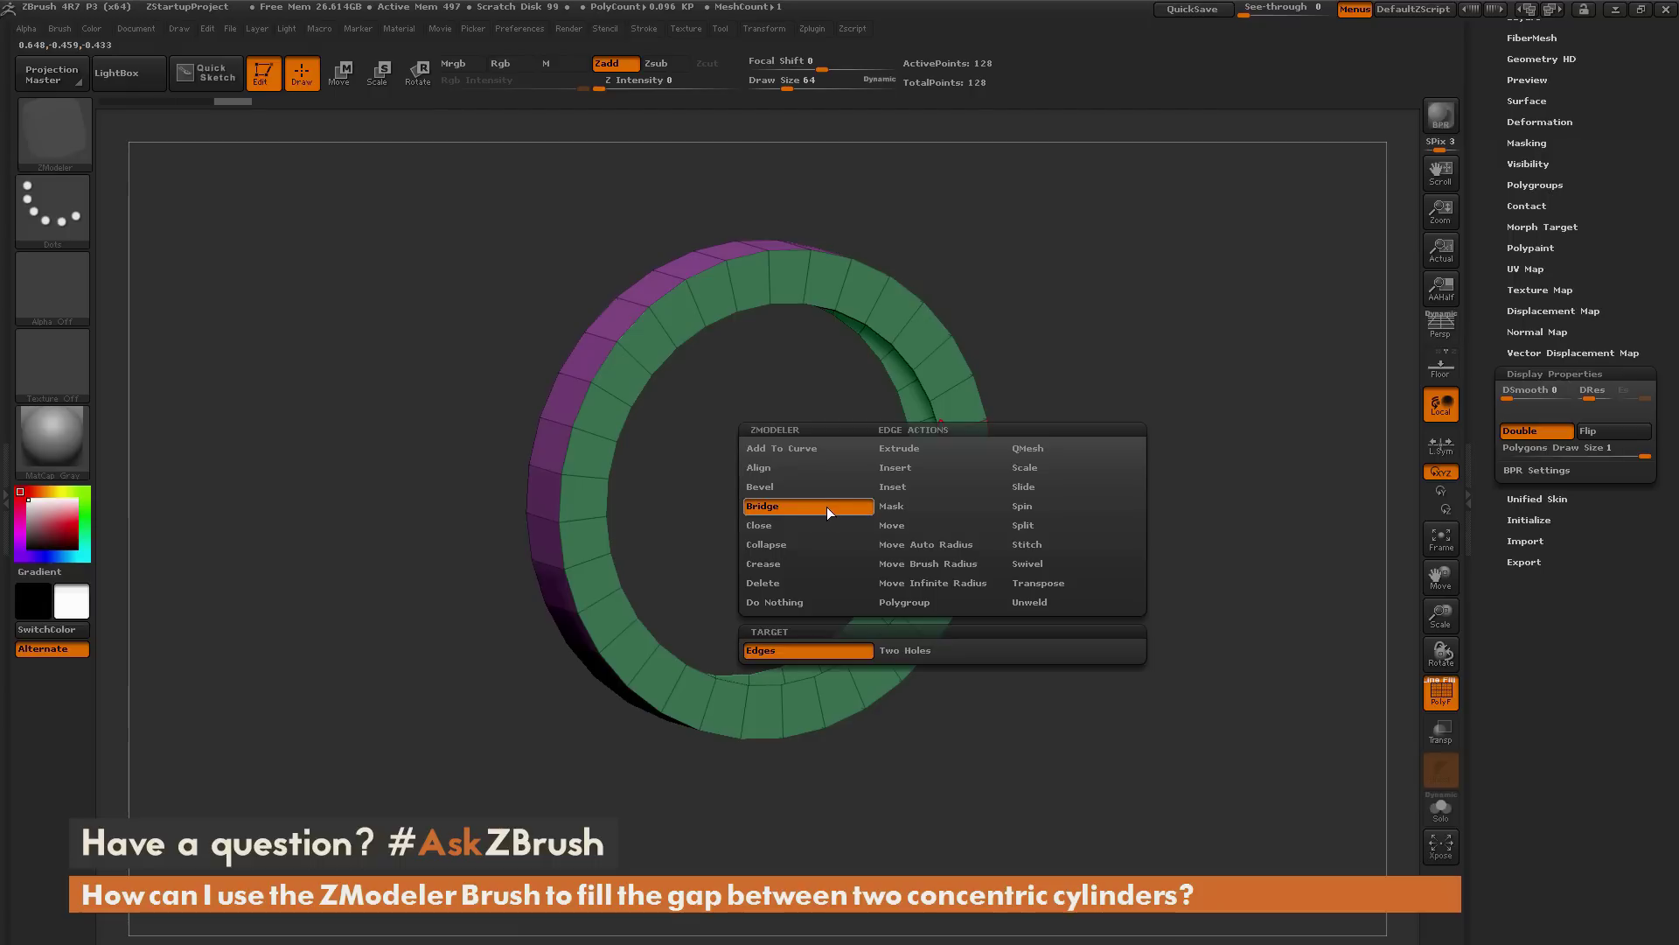
pyautogui.click(911, 652)
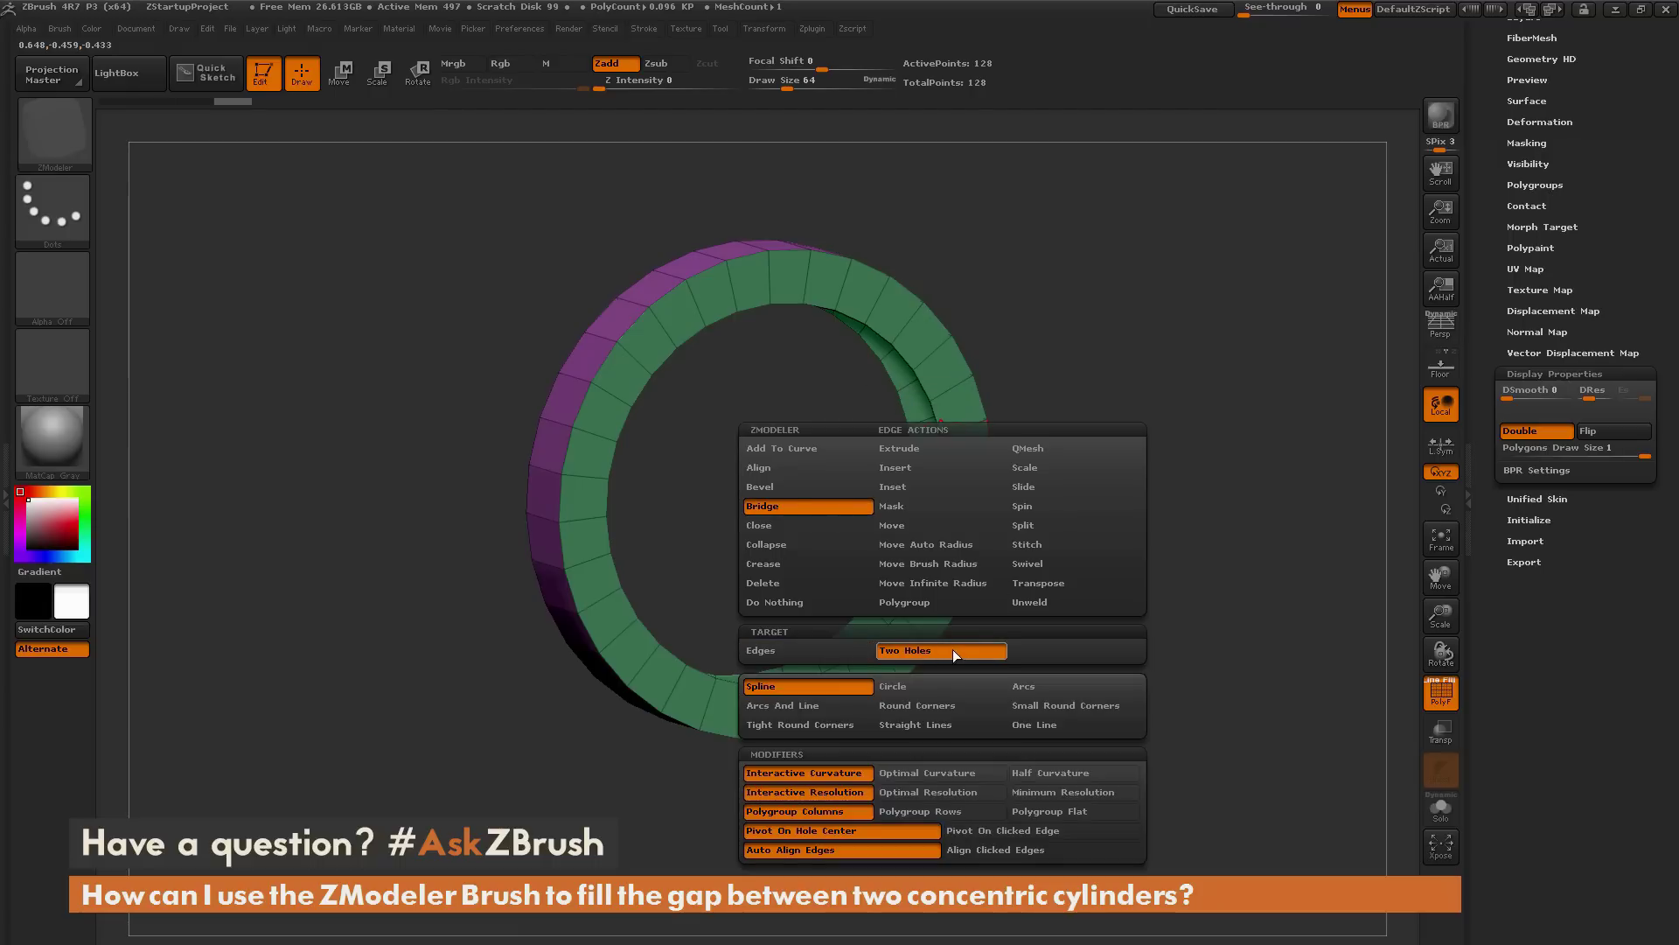
pyautogui.moveTo(1117, 368)
pyautogui.mouseDown()
pyautogui.moveTo(1137, 383)
pyautogui.moveTo(1124, 394)
pyautogui.mouseUp()
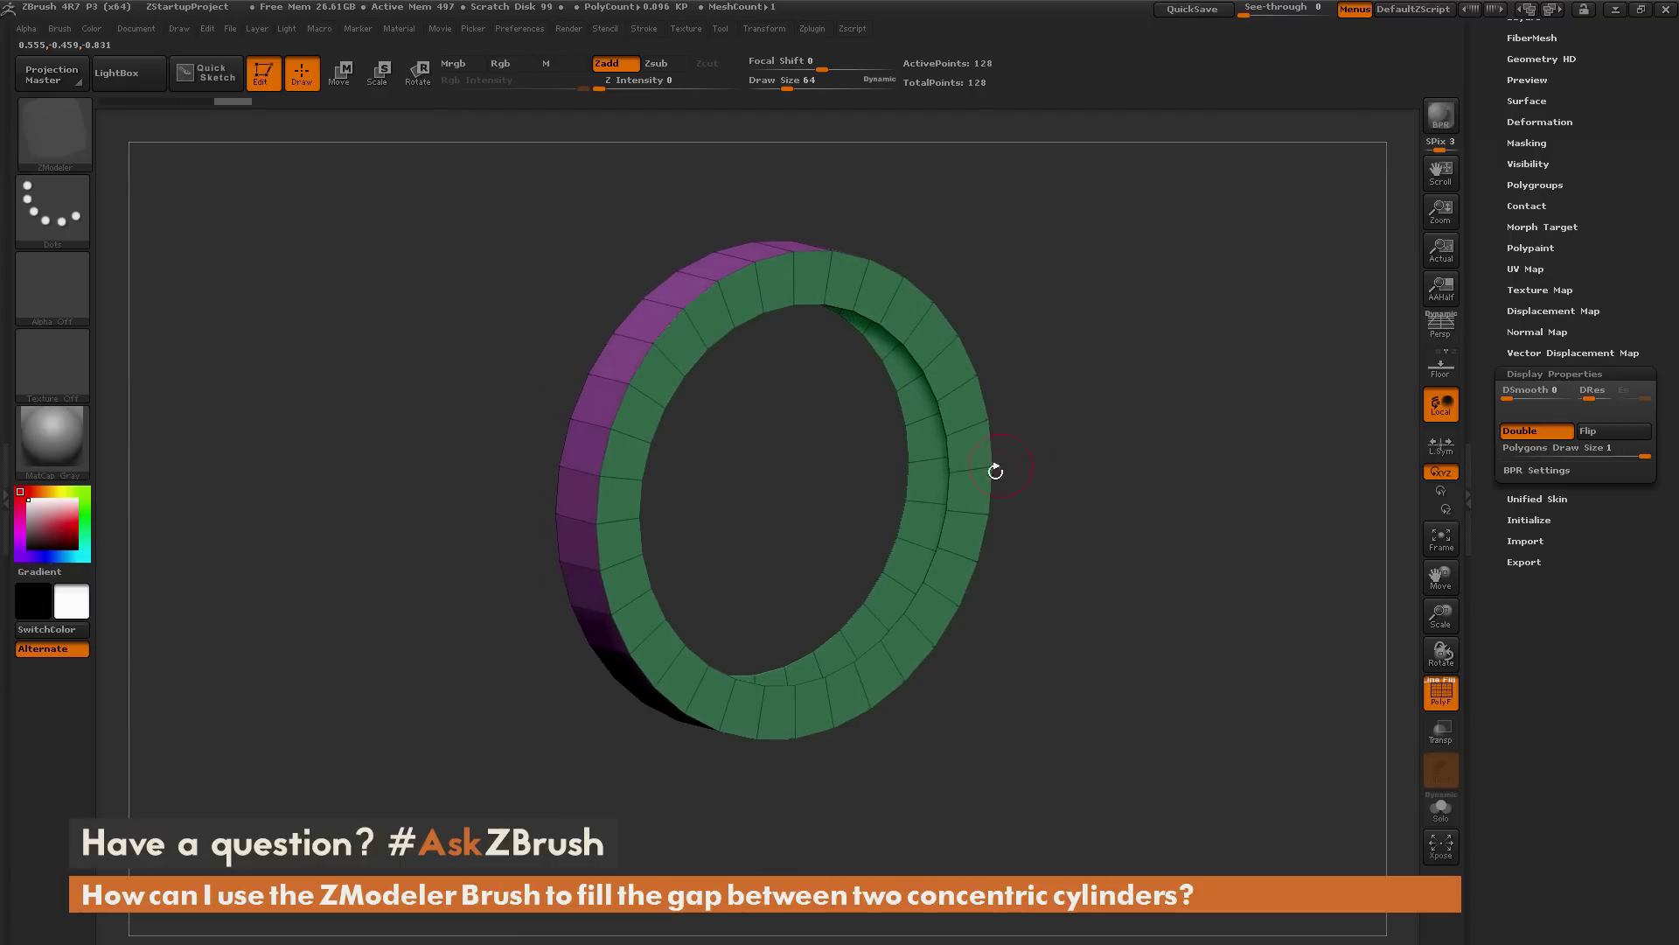
pyautogui.click(949, 488)
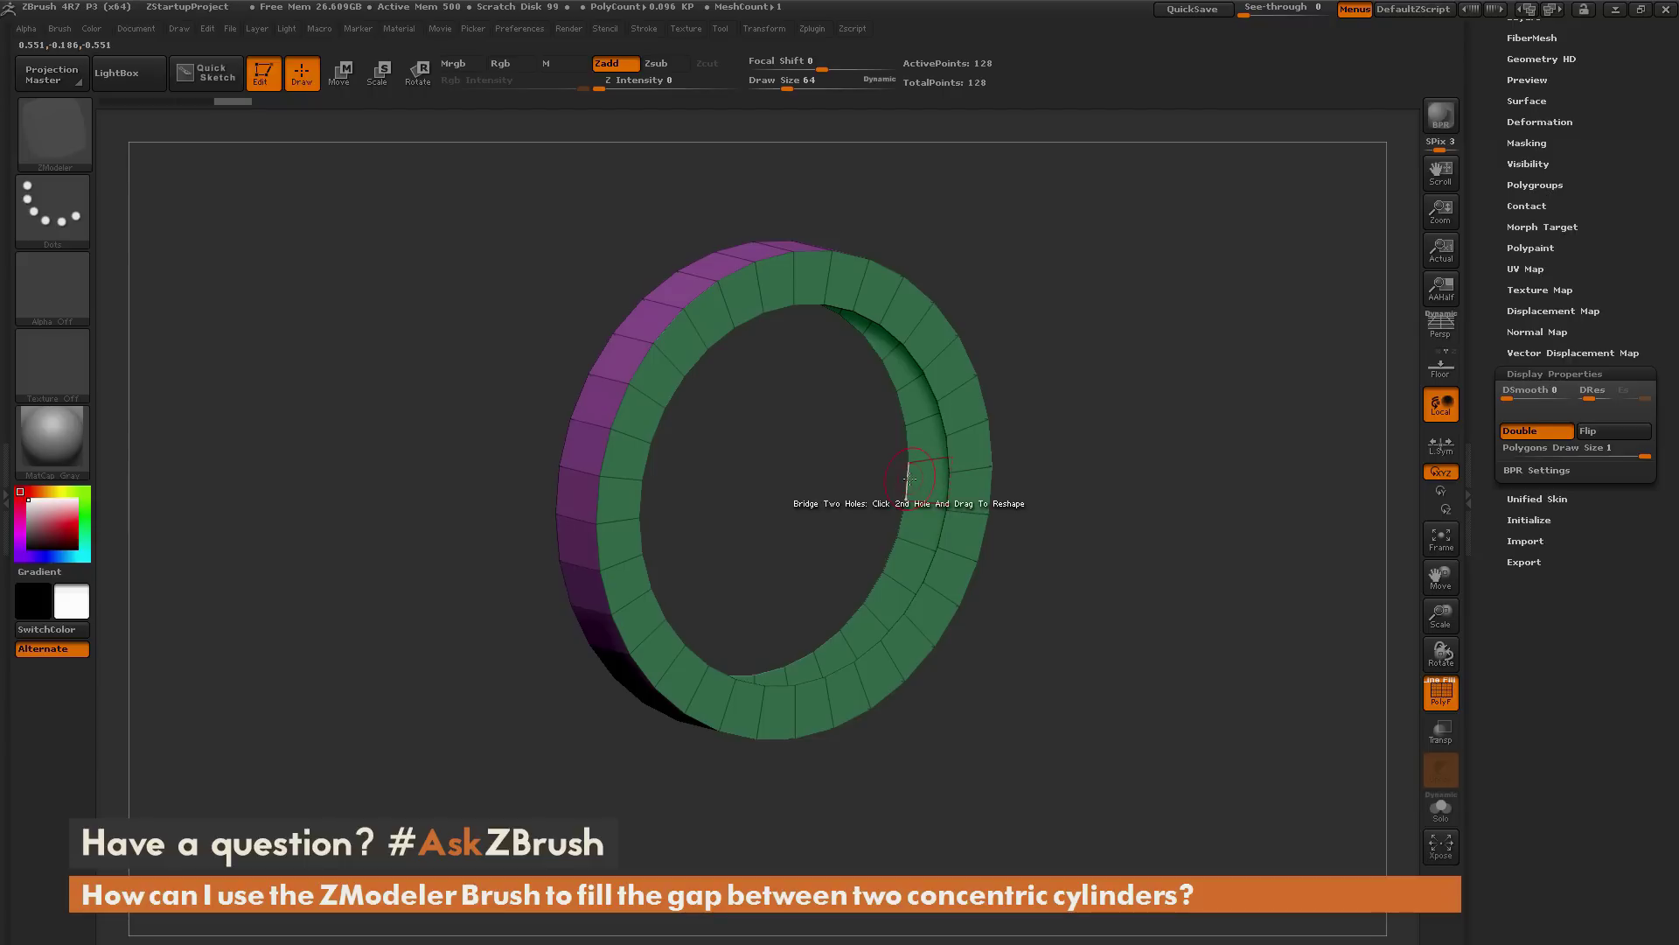
pyautogui.click(910, 476)
pyautogui.moveTo(1192, 503); pyautogui.dragTo(1154, 421)
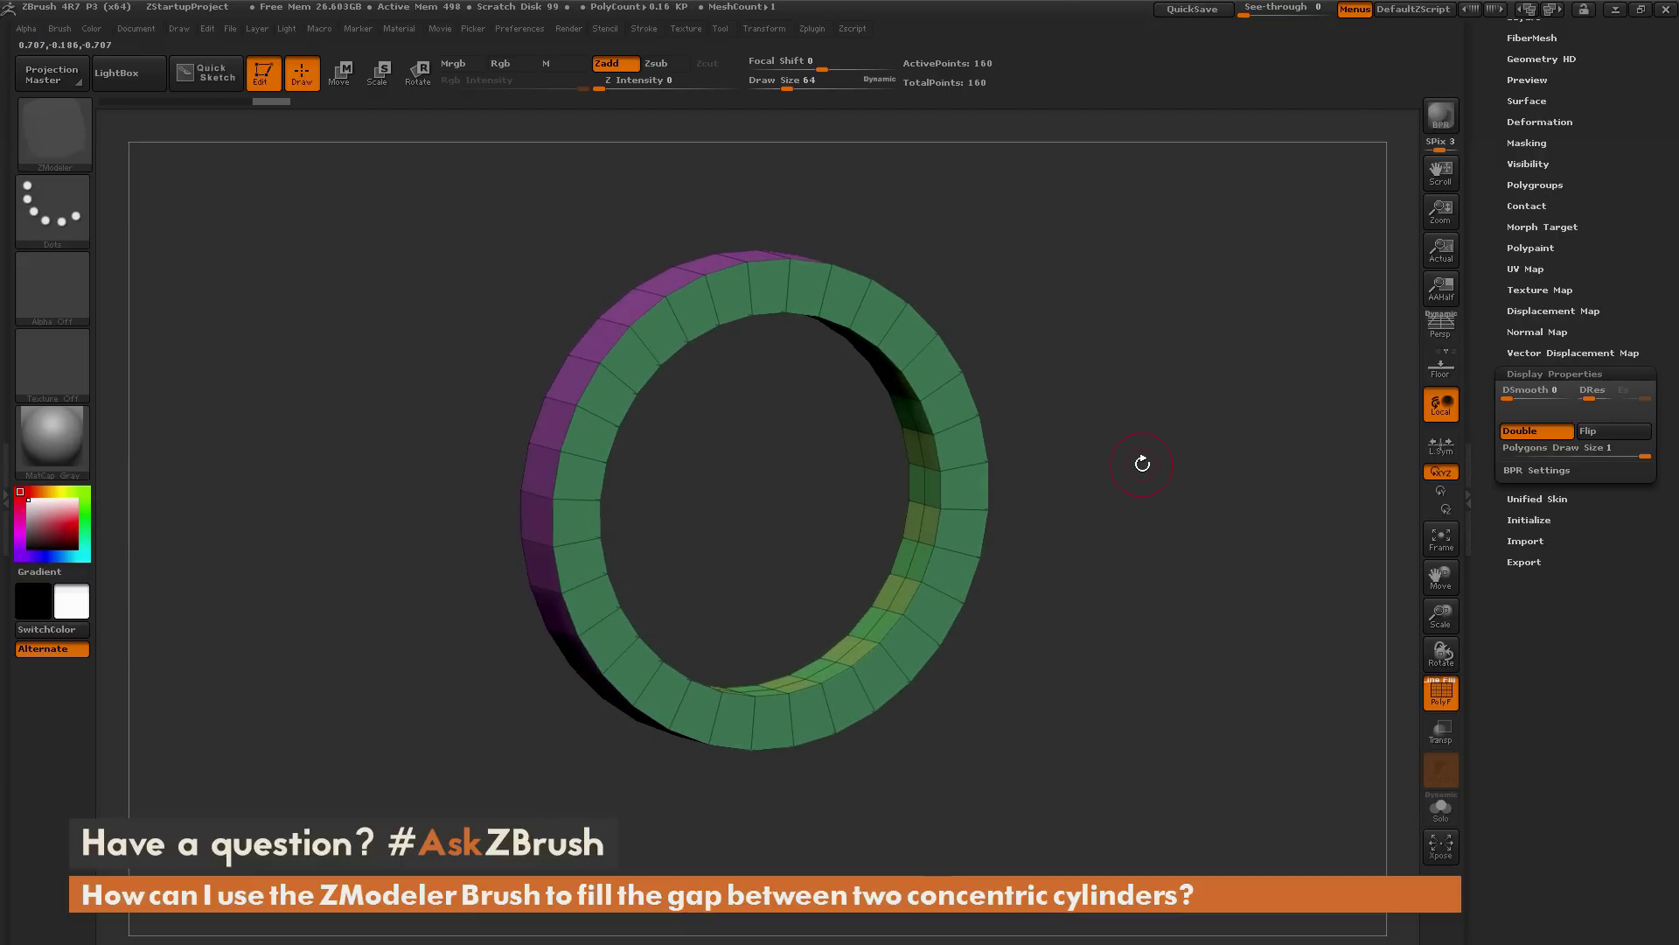
# Delete the extra edge loop in the bridged band with the Insert edge action, dropping points from 160 to 128.
pyautogui.moveTo(1083, 485); pyautogui.dragTo(962, 499)
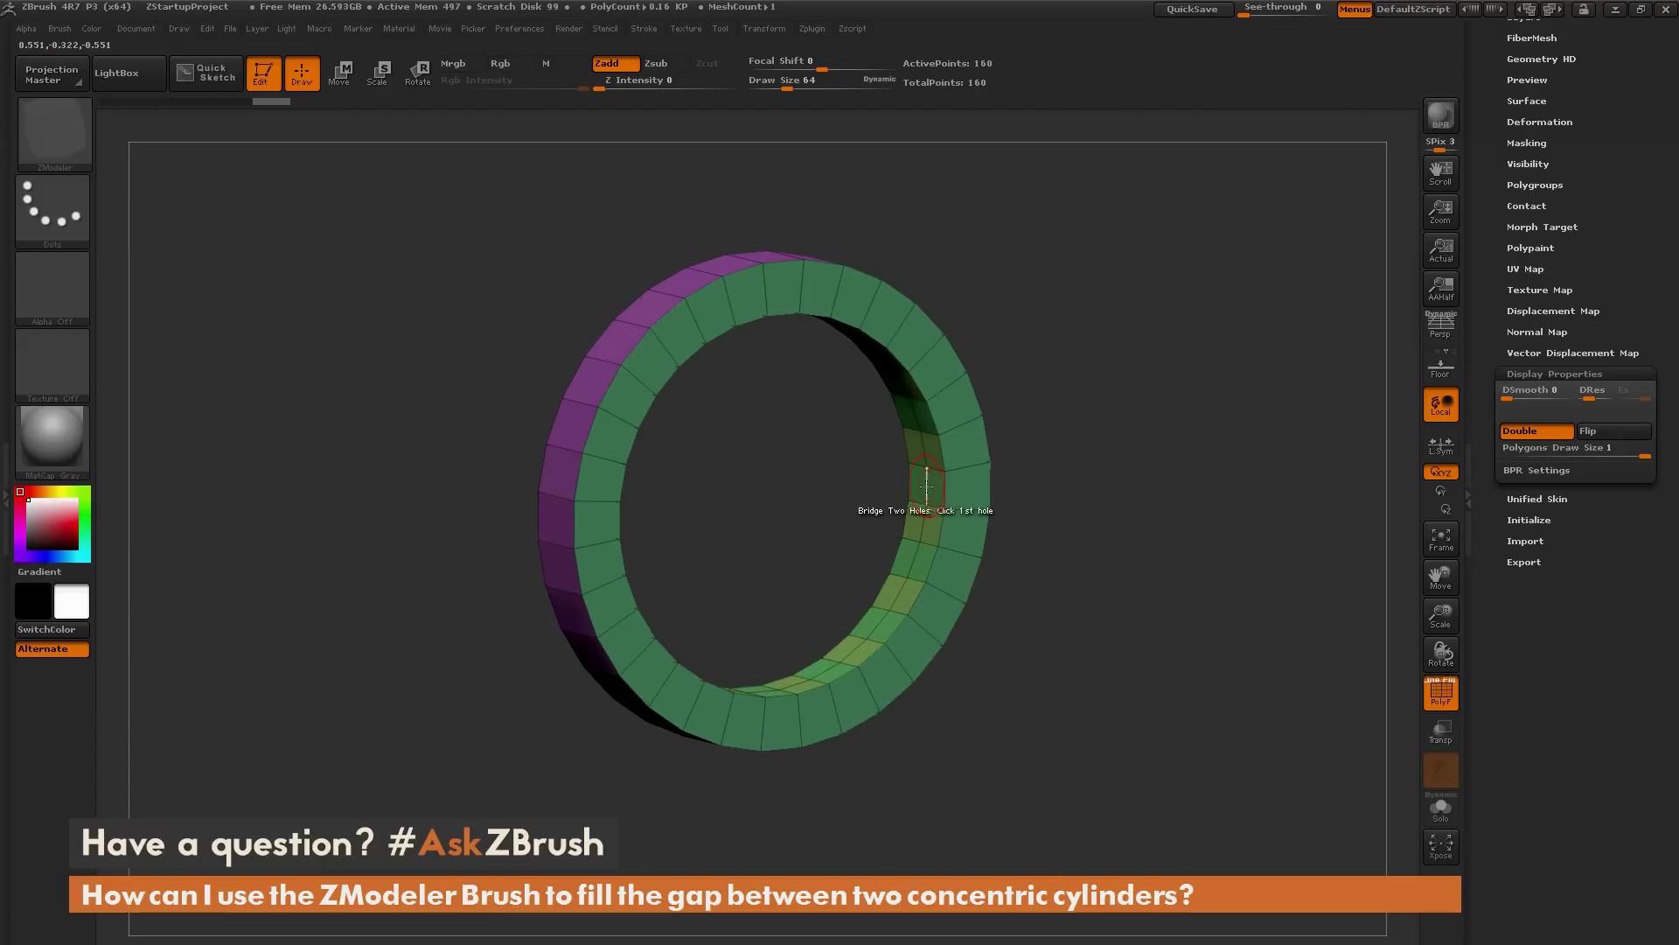
pyautogui.press('space')
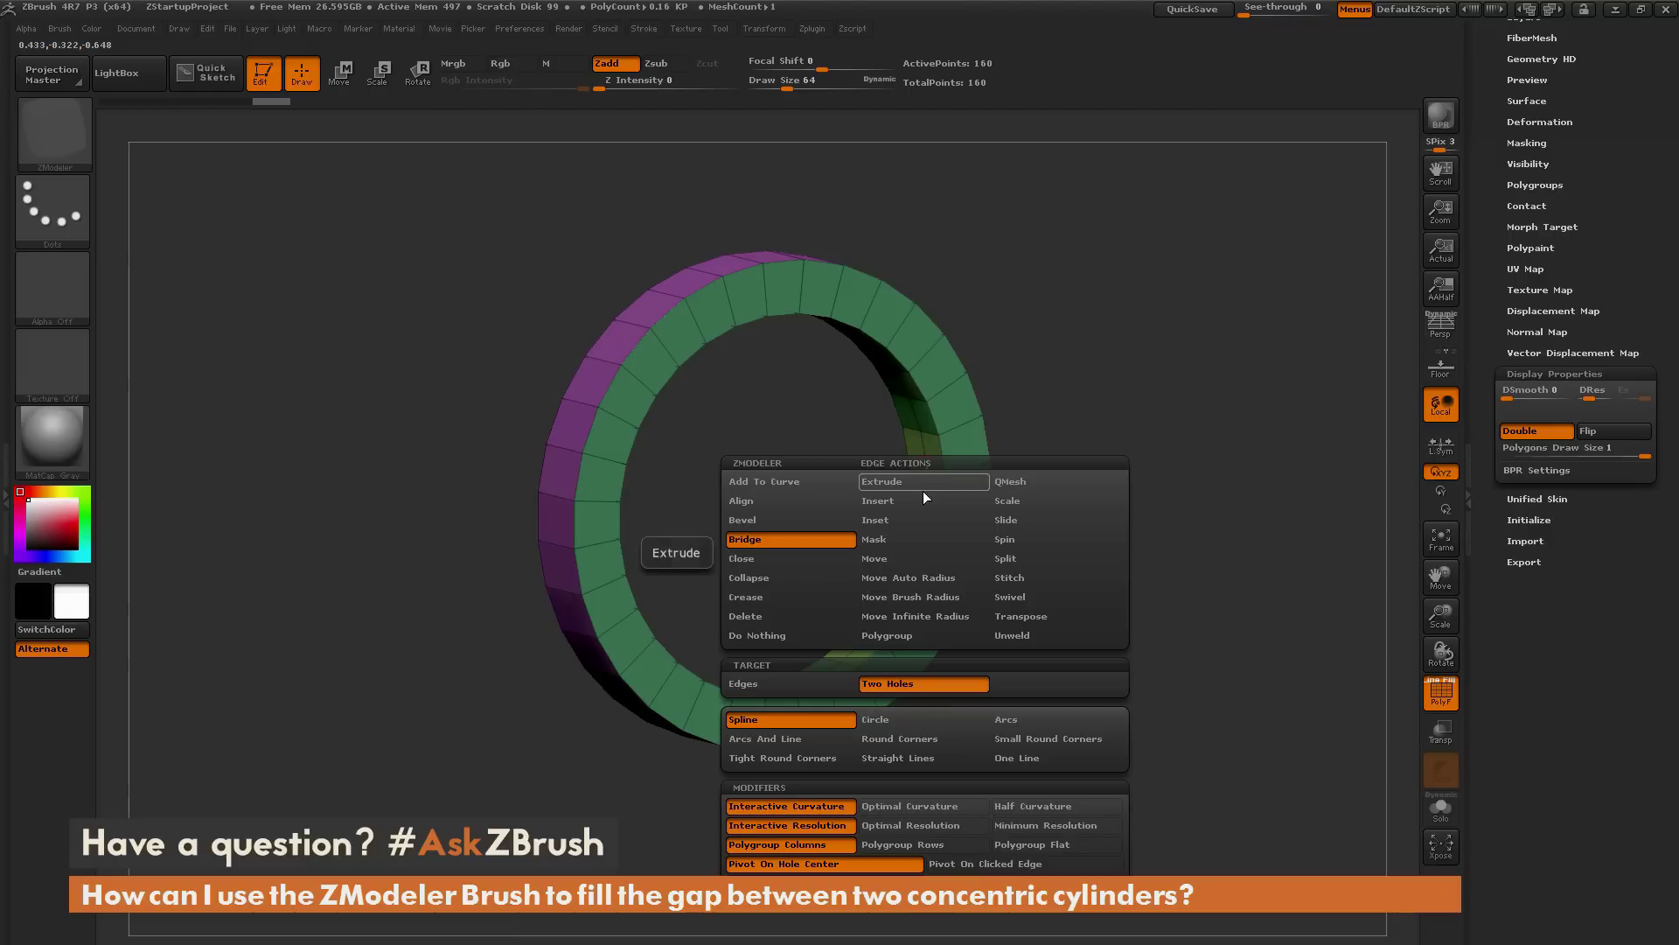
pyautogui.click(904, 505)
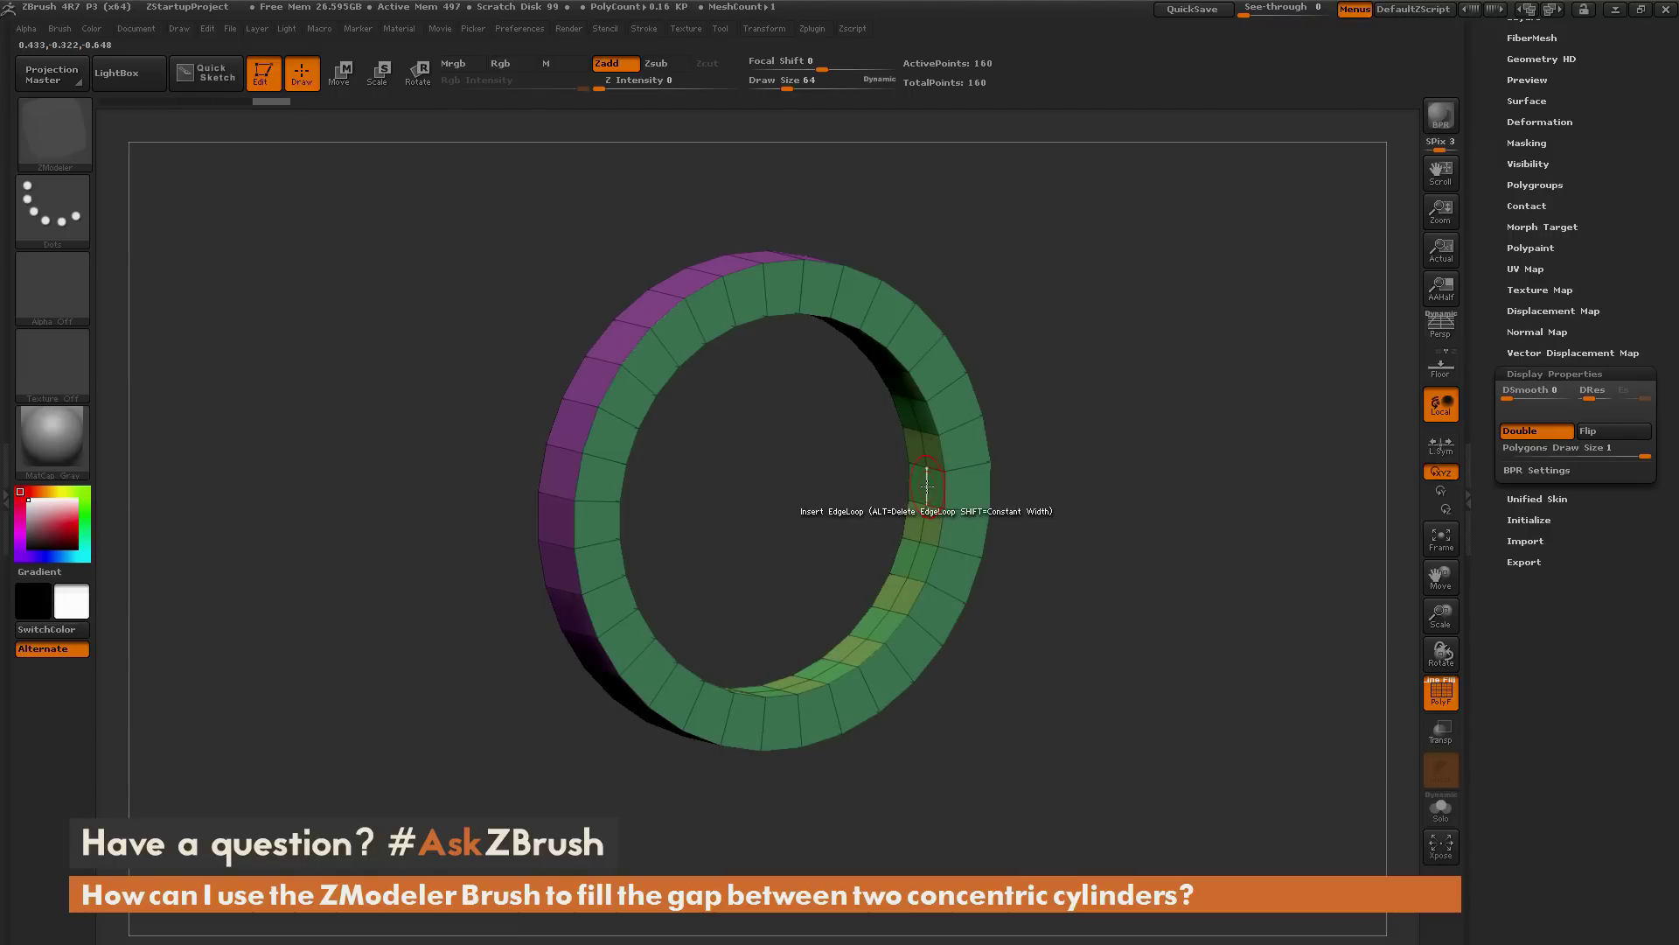
pyautogui.keyDown('alt'); pyautogui.click(928, 486); pyautogui.keyUp('alt')
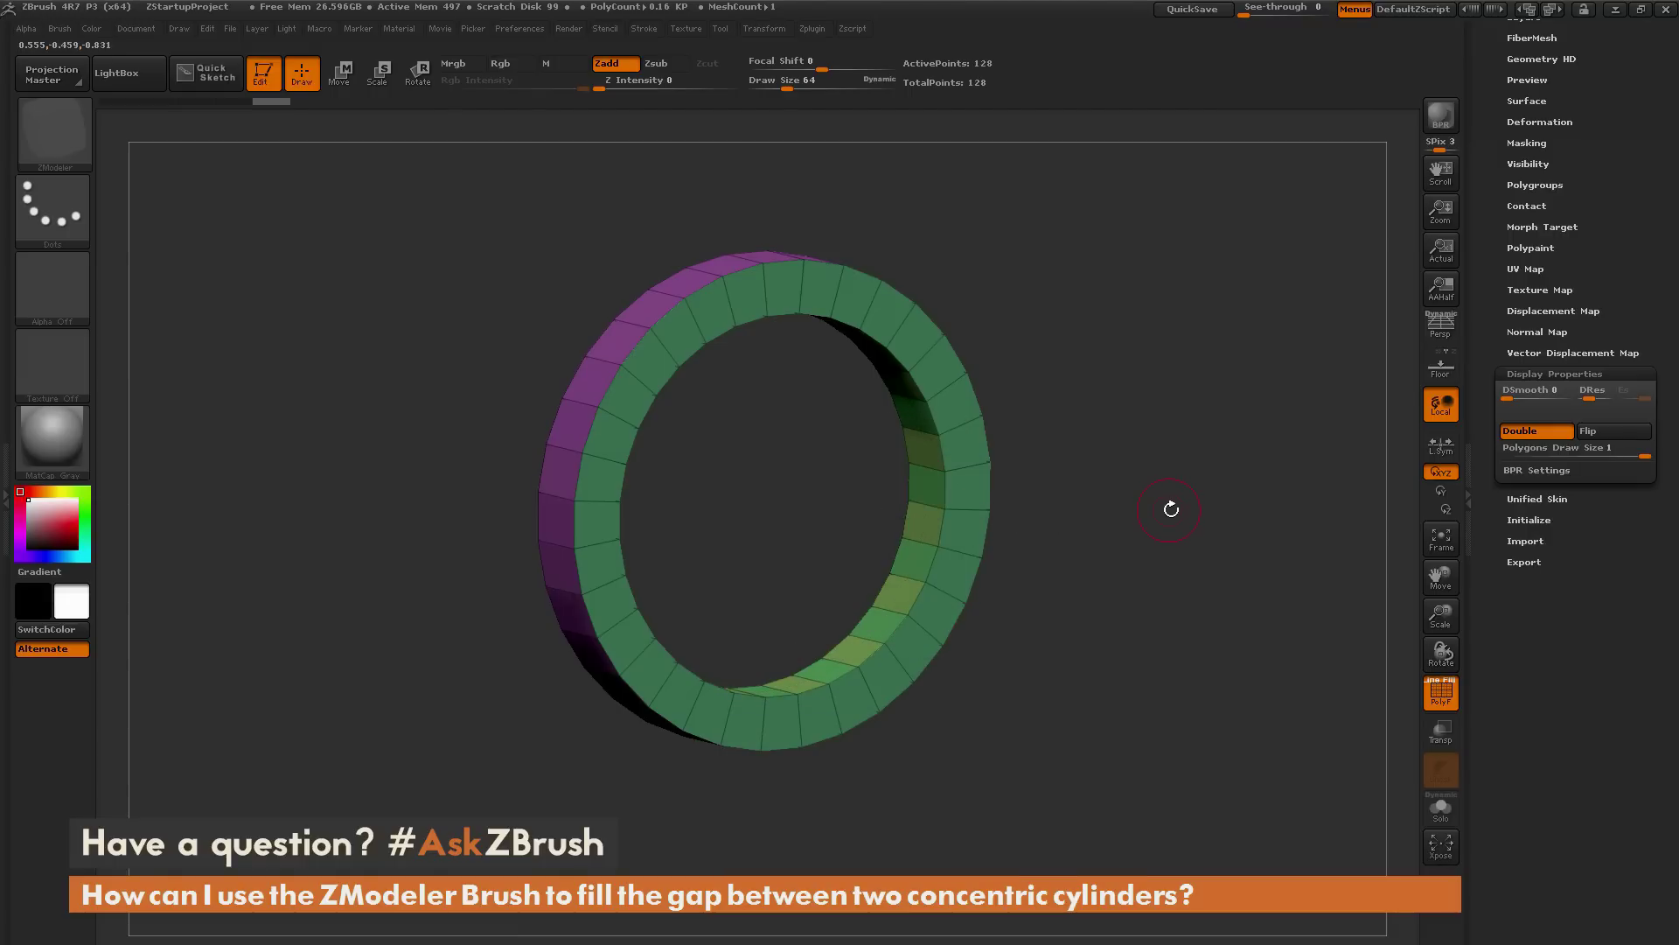
pyautogui.moveTo(1168, 506); pyautogui.dragTo(1138, 381)
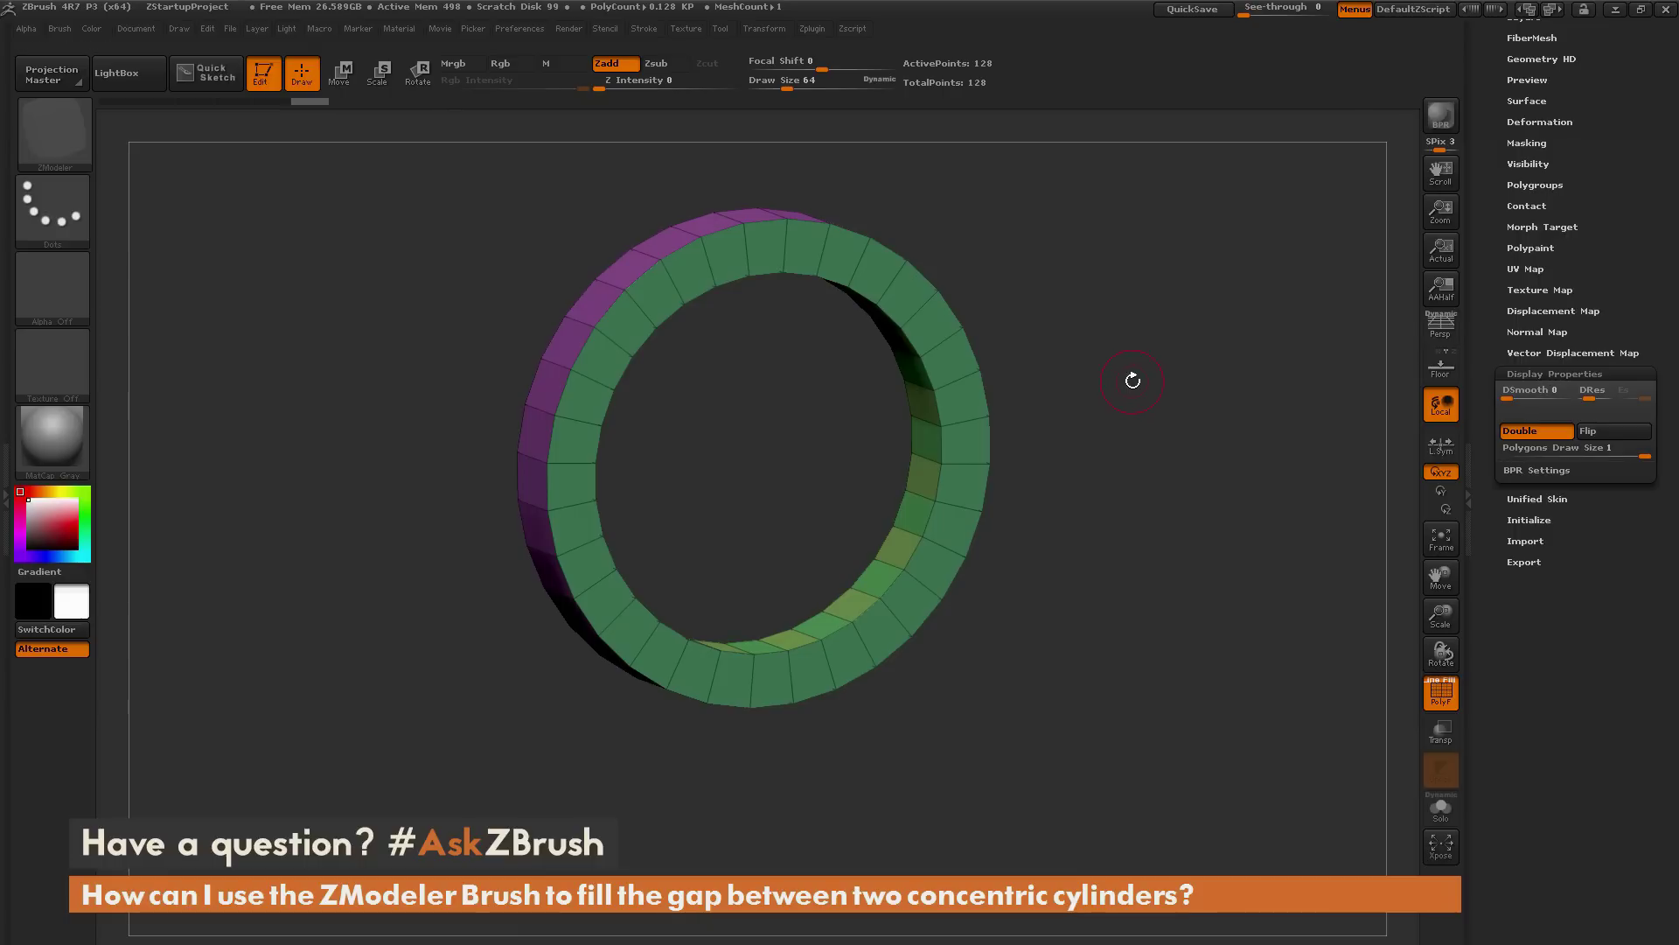
pyautogui.press('ctrl')
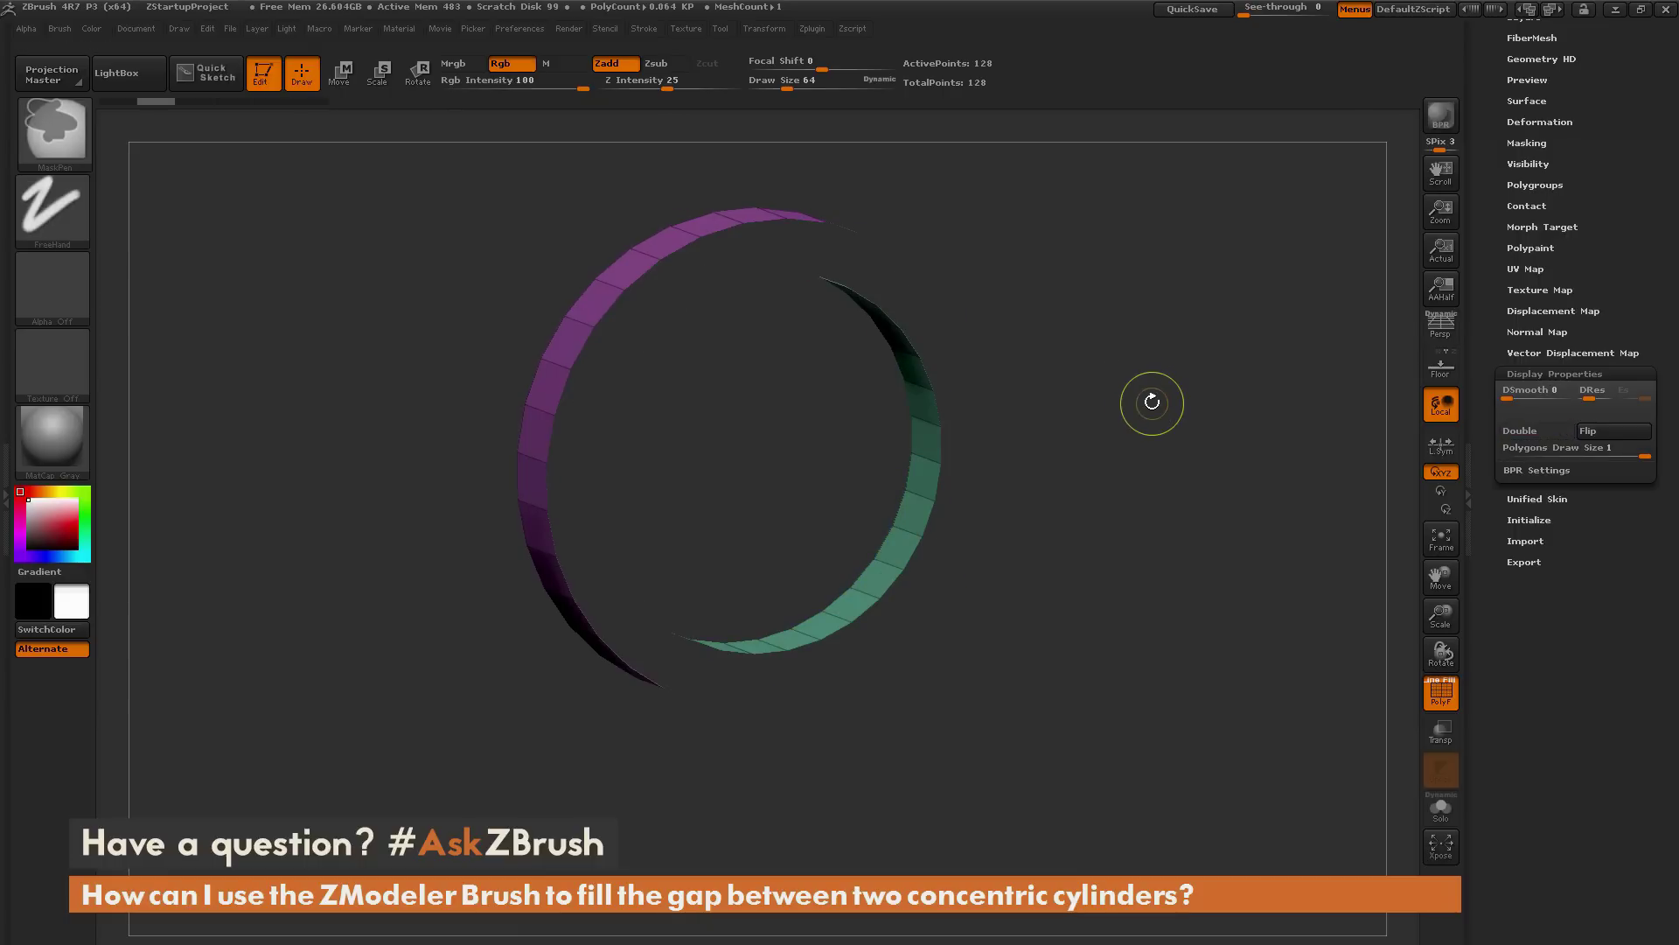
pyautogui.moveTo(1158, 405)
pyautogui.mouseDown()
pyautogui.moveTo(1114, 386)
pyautogui.moveTo(1166, 404)
pyautogui.moveTo(969, 244)
pyautogui.mouseUp()
pyautogui.keyDown('shift'); pyautogui.moveTo(894, 290); pyautogui.dragTo(1147, 431); pyautogui.keyUp('shift')
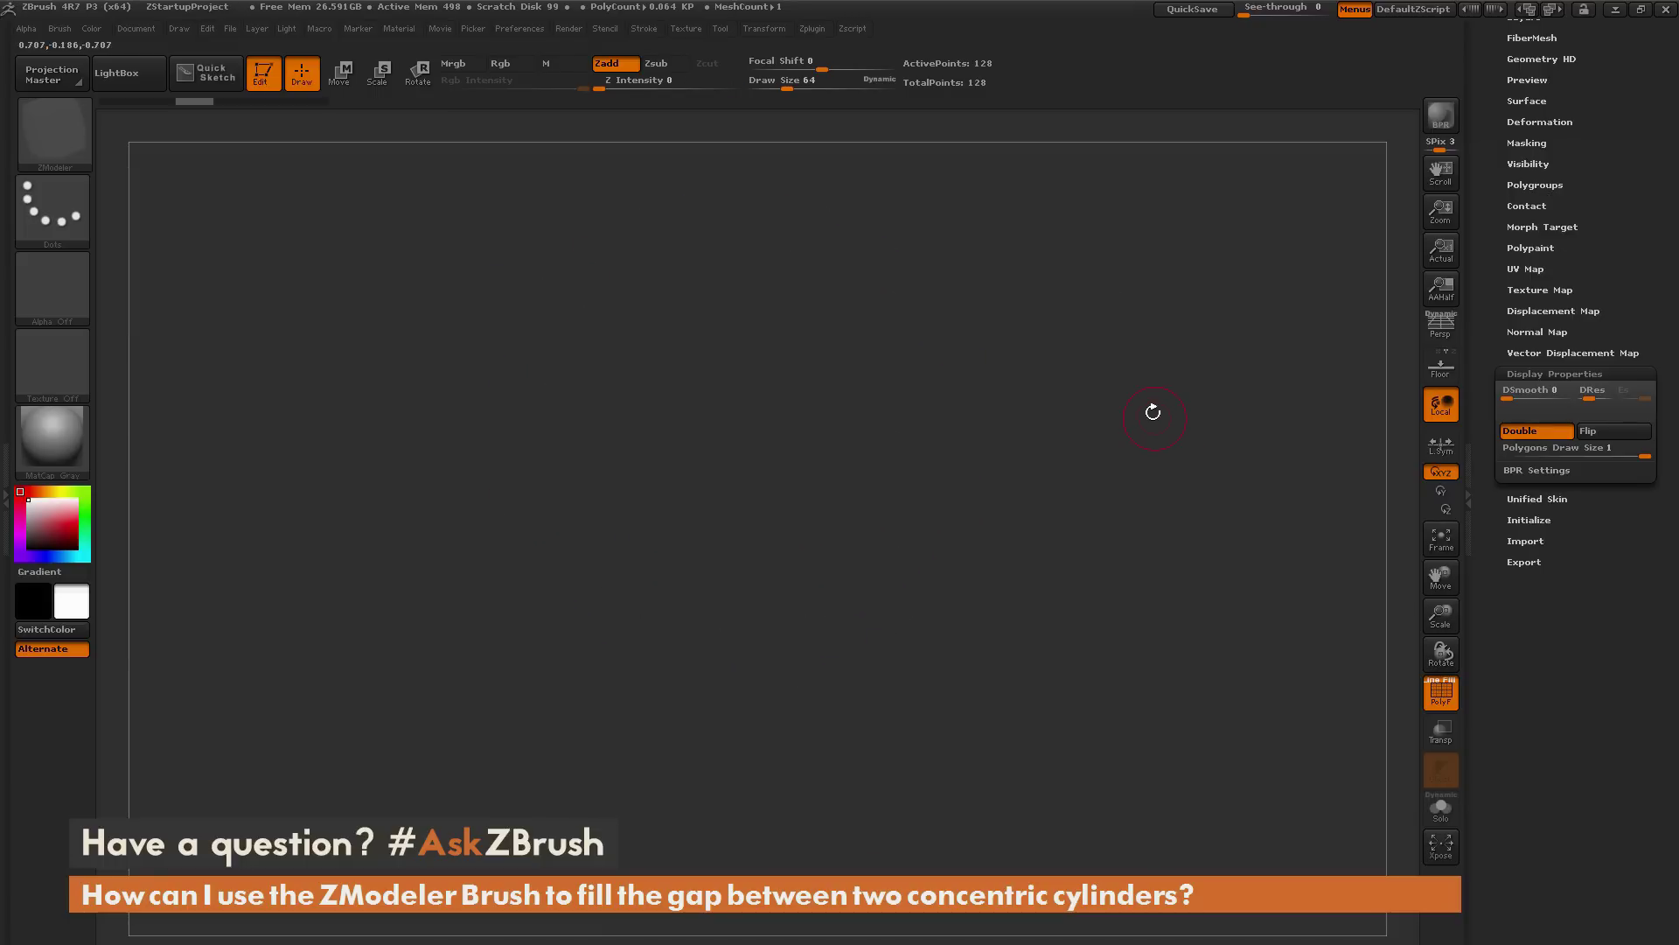
pyautogui.moveTo(1153, 412); pyautogui.dragTo(1166, 402)
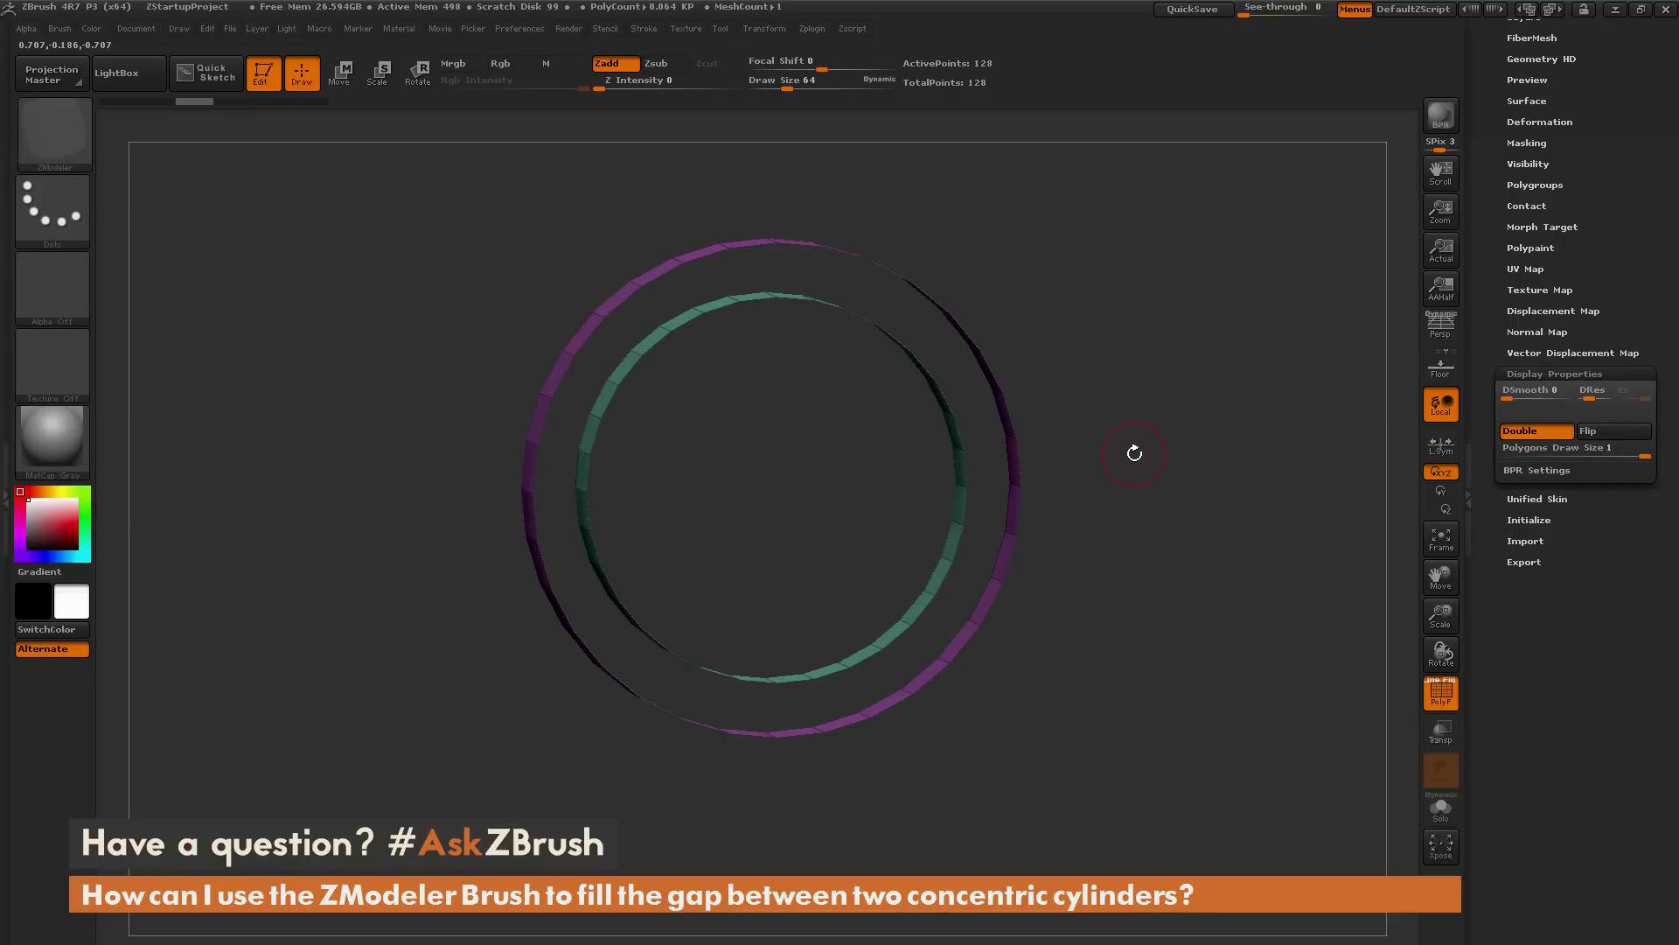
pyautogui.click(767, 28)
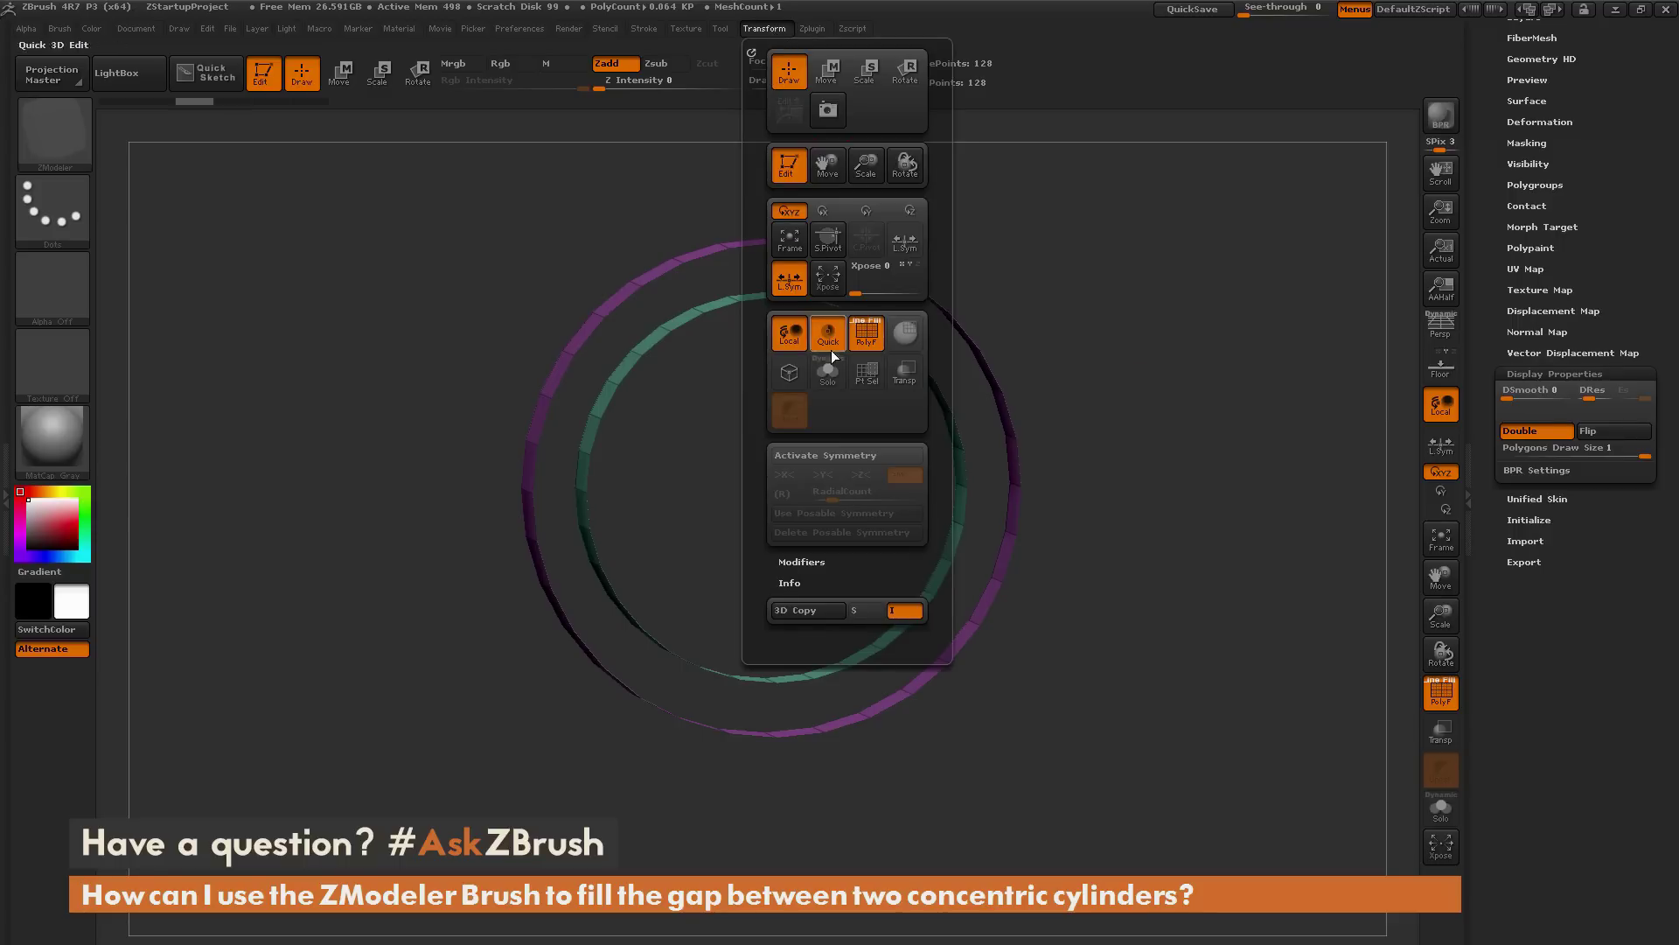
pyautogui.click(842, 454)
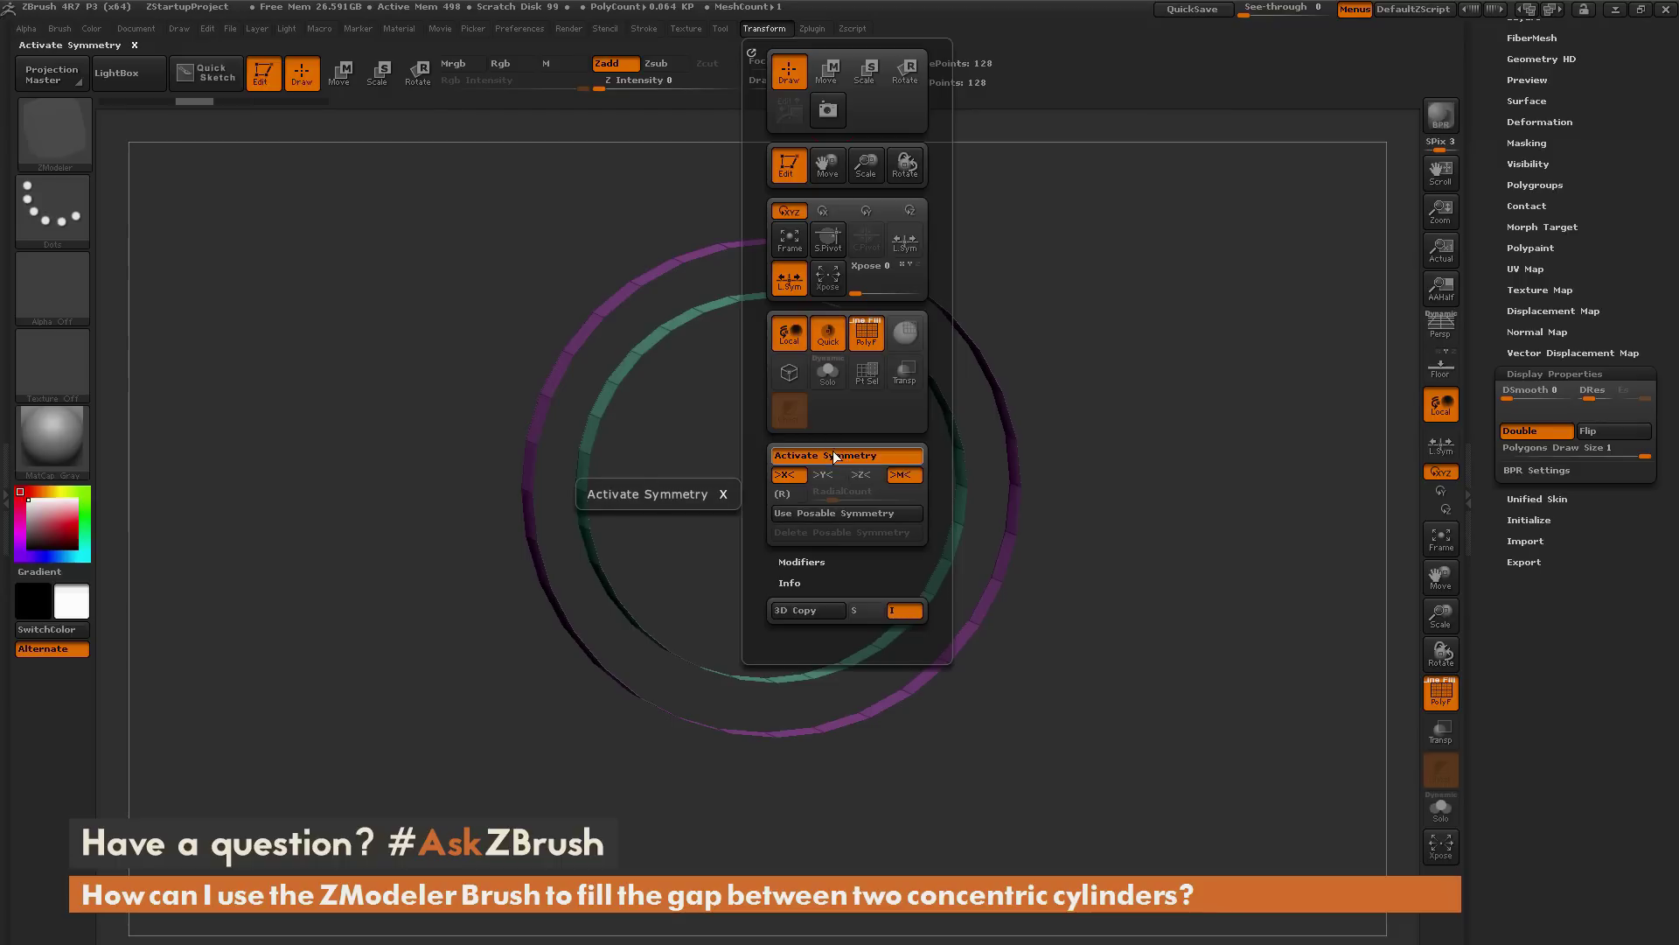
pyautogui.click(786, 475)
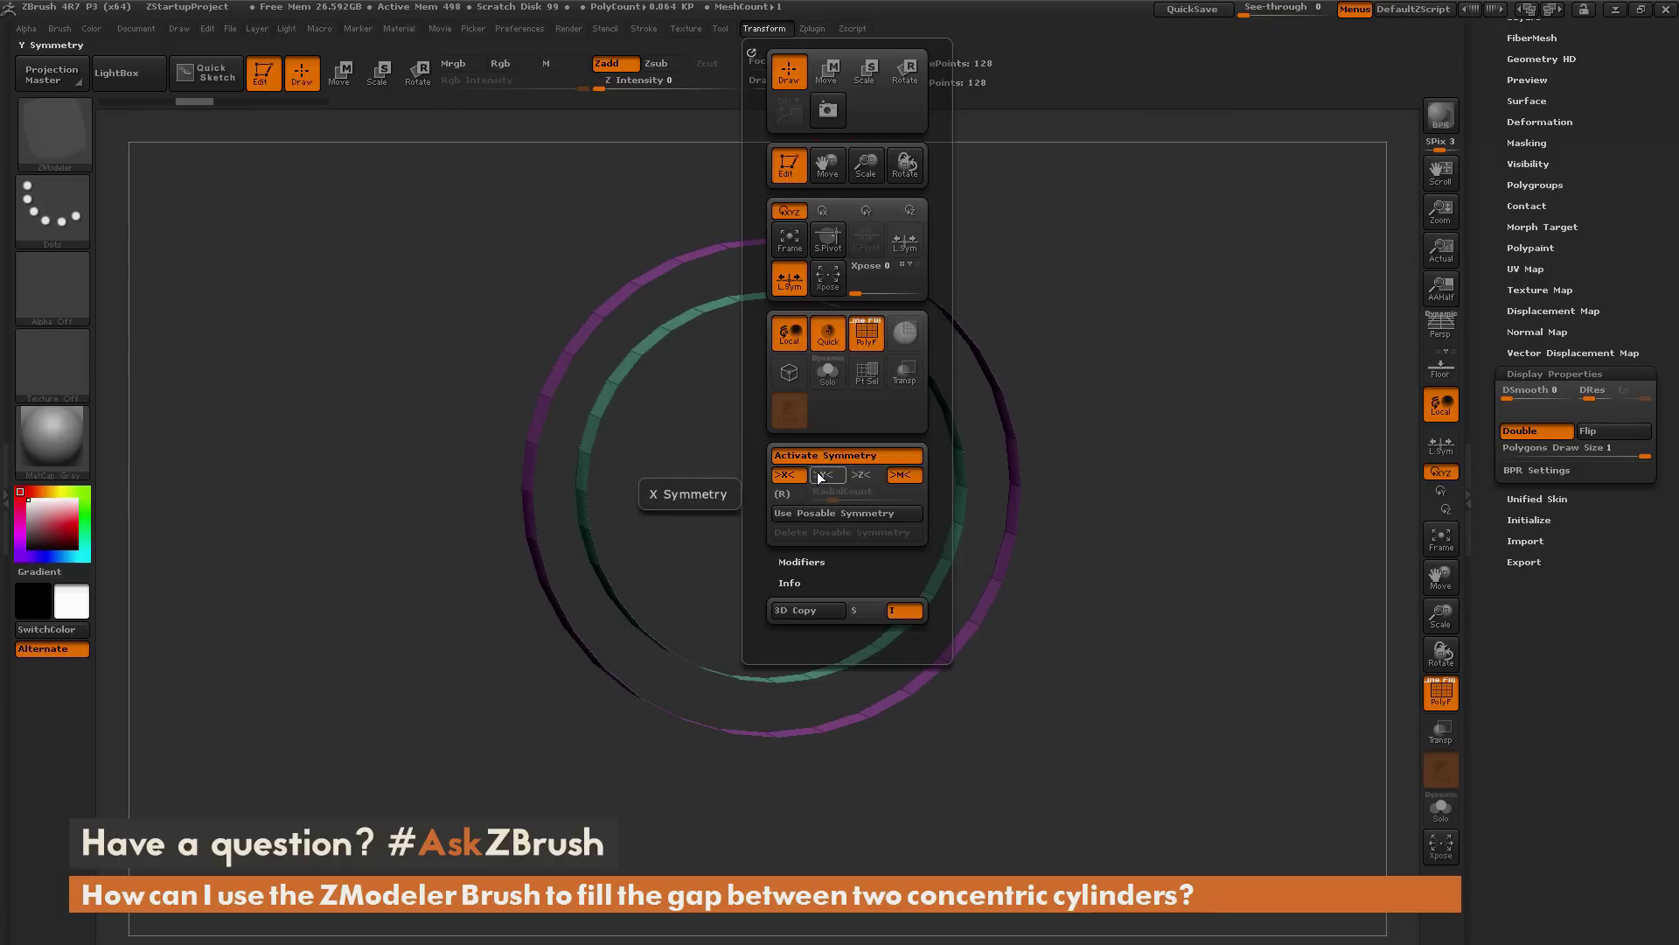
pyautogui.click(823, 474)
pyautogui.click(796, 495)
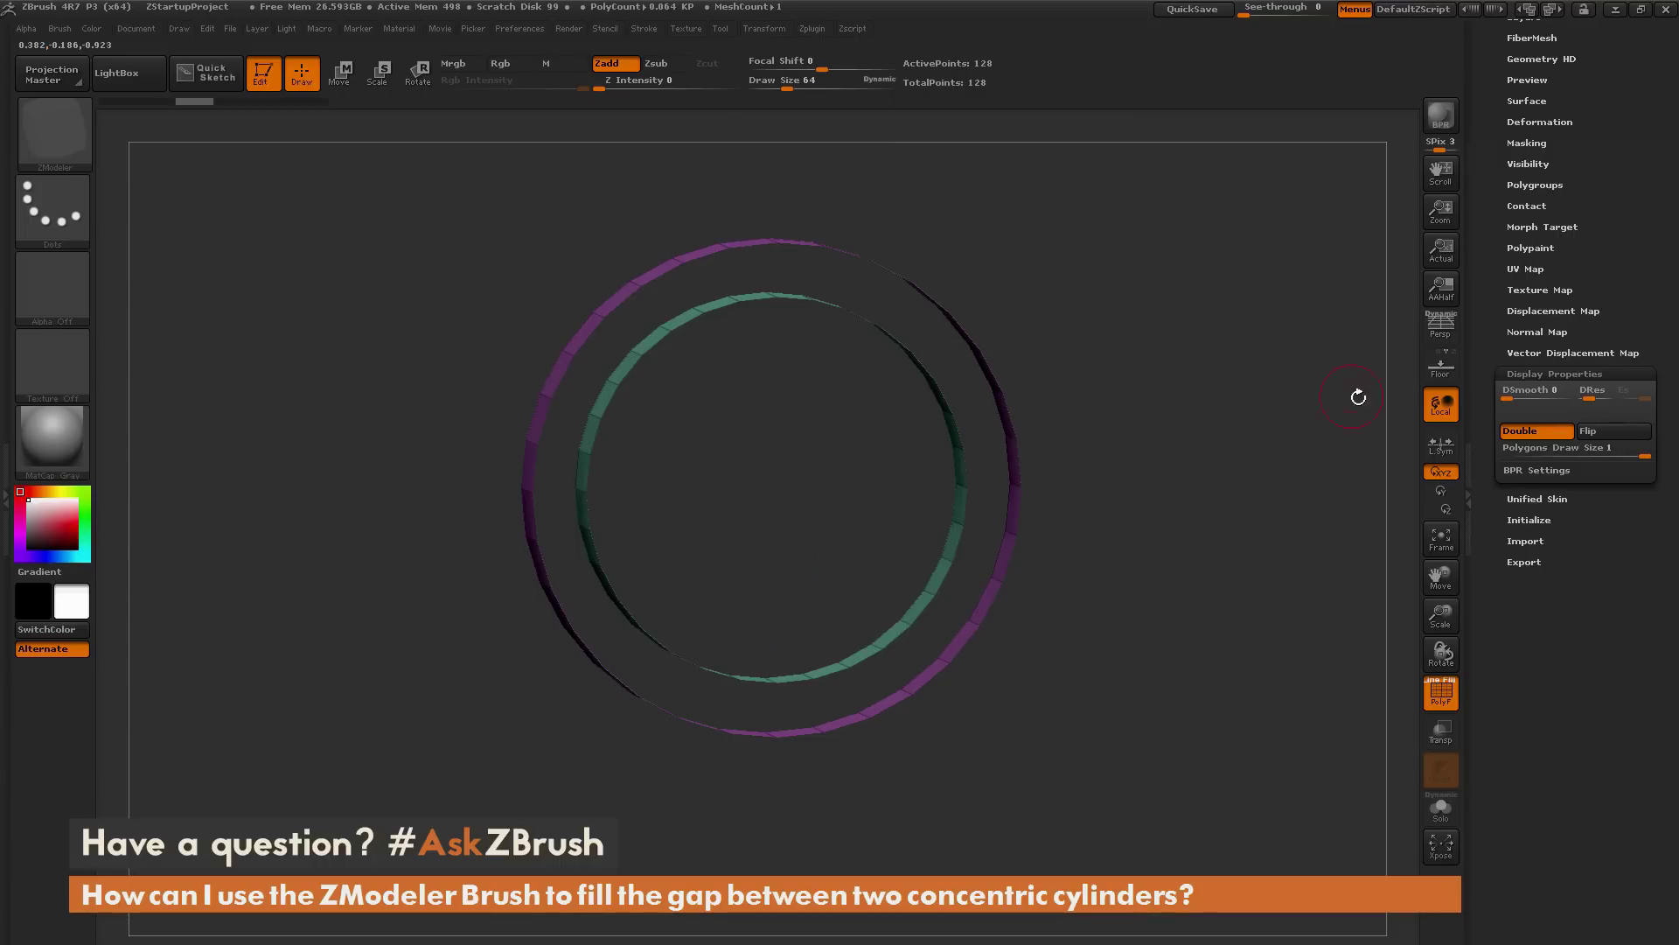
pyautogui.click(1447, 453)
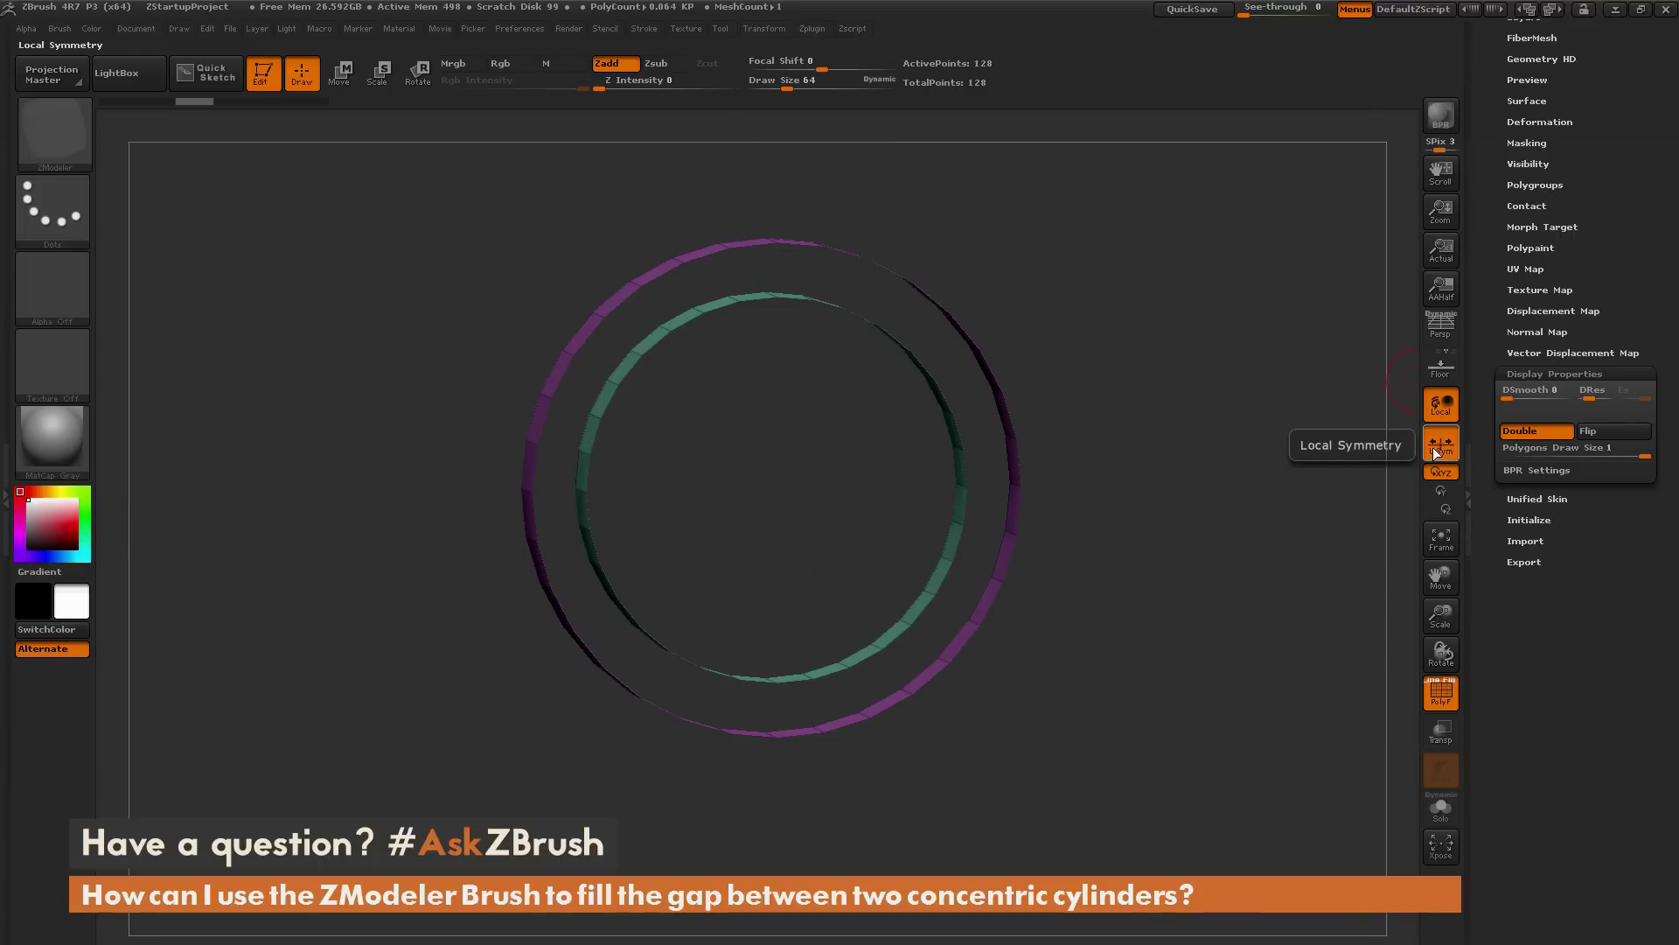
pyautogui.moveTo(1169, 450); pyautogui.dragTo(1170, 461)
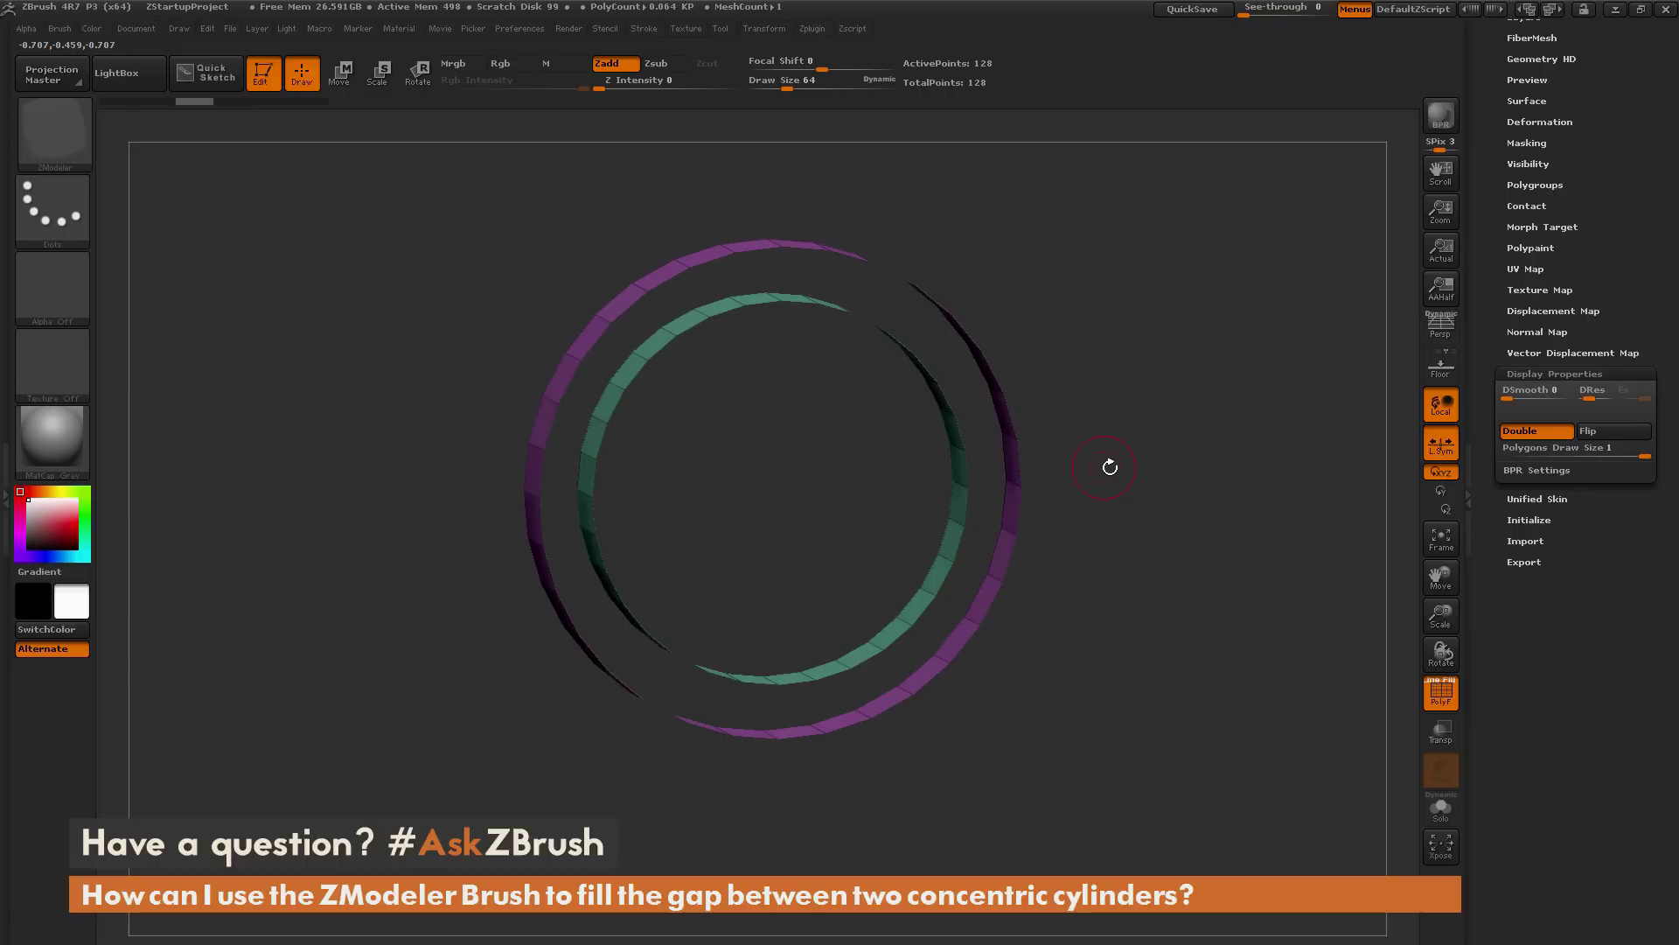
pyautogui.moveTo(1110, 467)
pyautogui.mouseDown()
pyautogui.moveTo(1088, 480)
pyautogui.moveTo(1116, 479)
pyautogui.mouseUp()
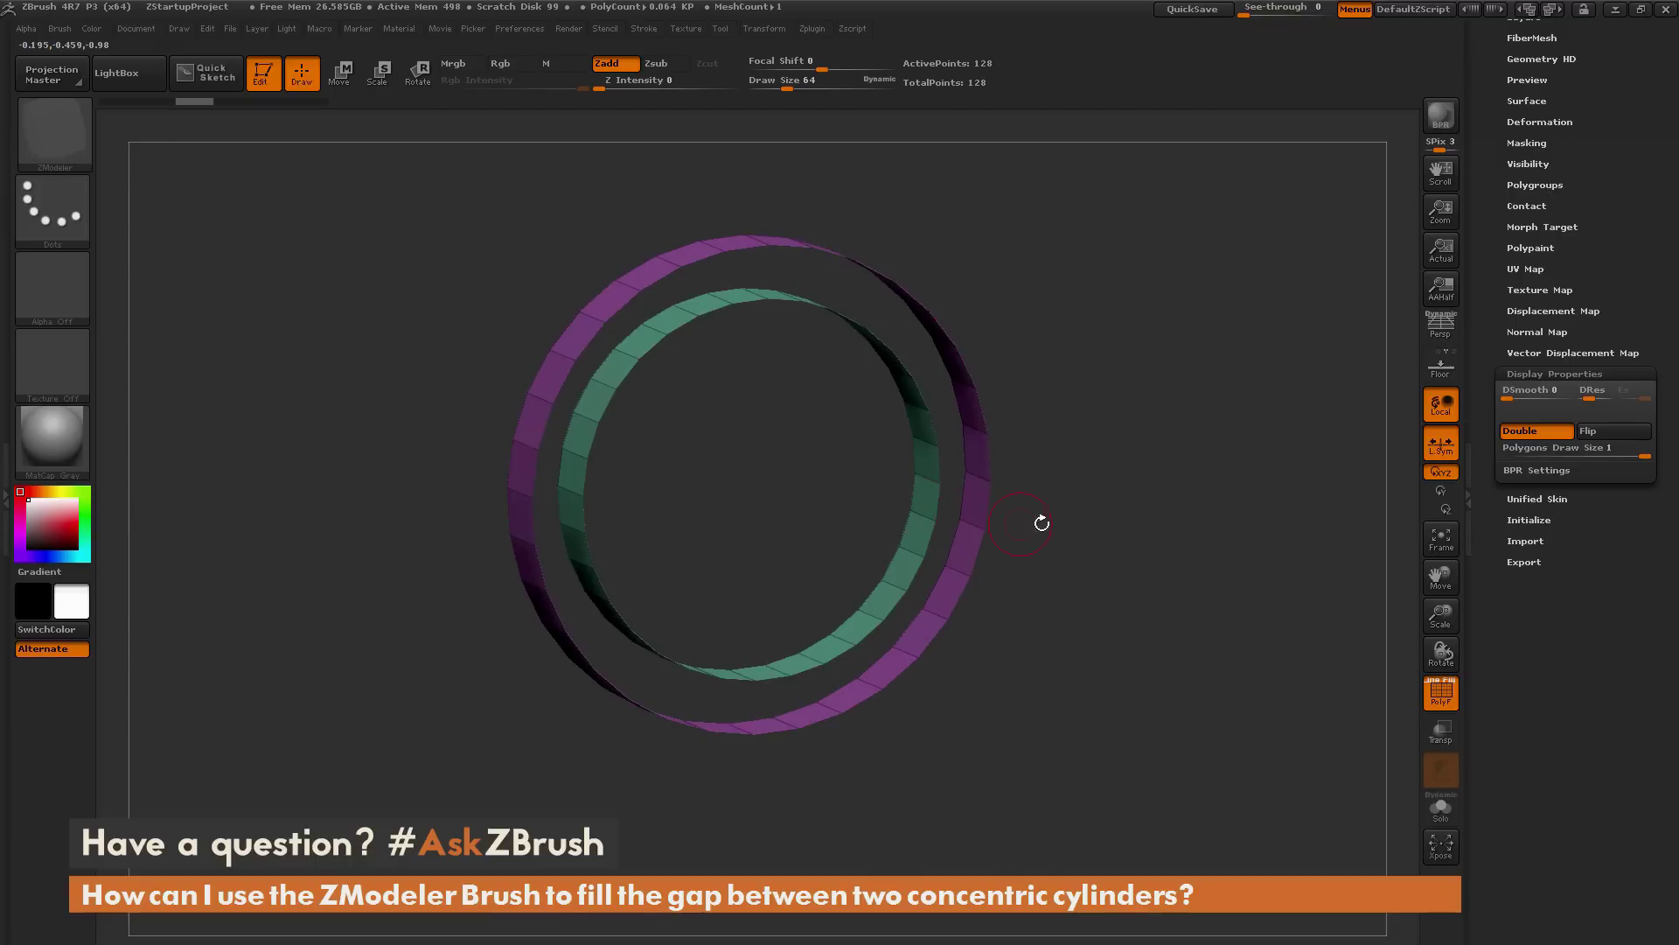
pyautogui.moveTo(933, 525)
pyautogui.mouseDown()
pyautogui.moveTo(1089, 507)
pyautogui.moveTo(940, 510)
pyautogui.mouseUp()
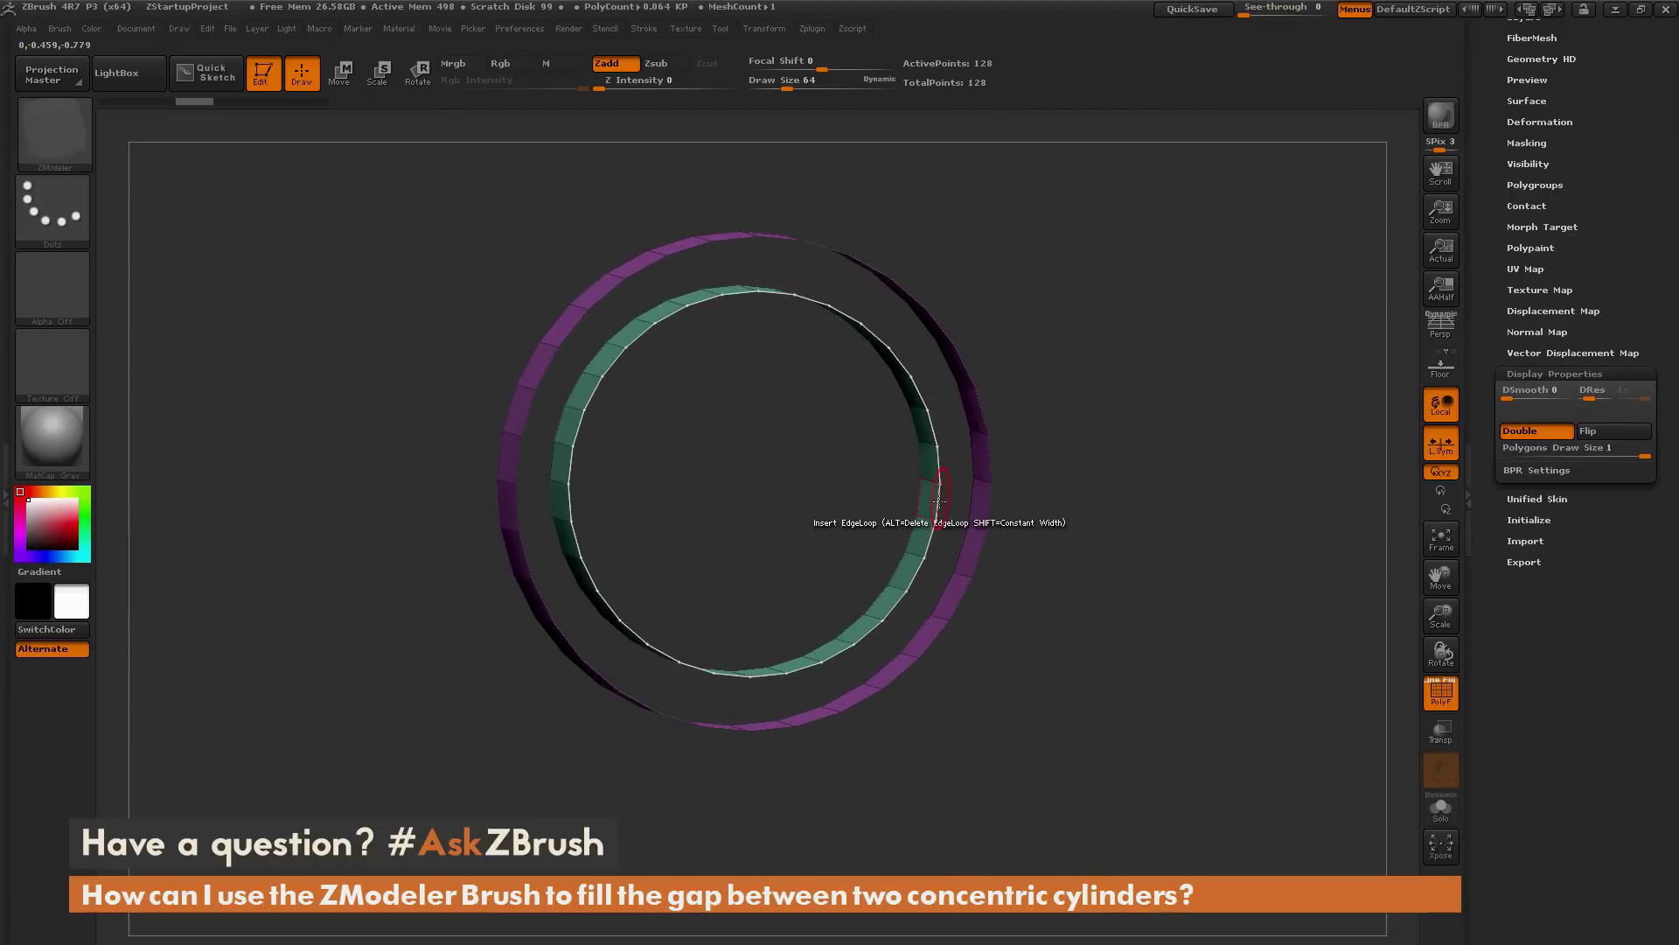
# Bridge the inner ring's edge to the outer ring's edge with Bridge > Edges, raising the polycount to 0.128 KP.
pyautogui.press('space')
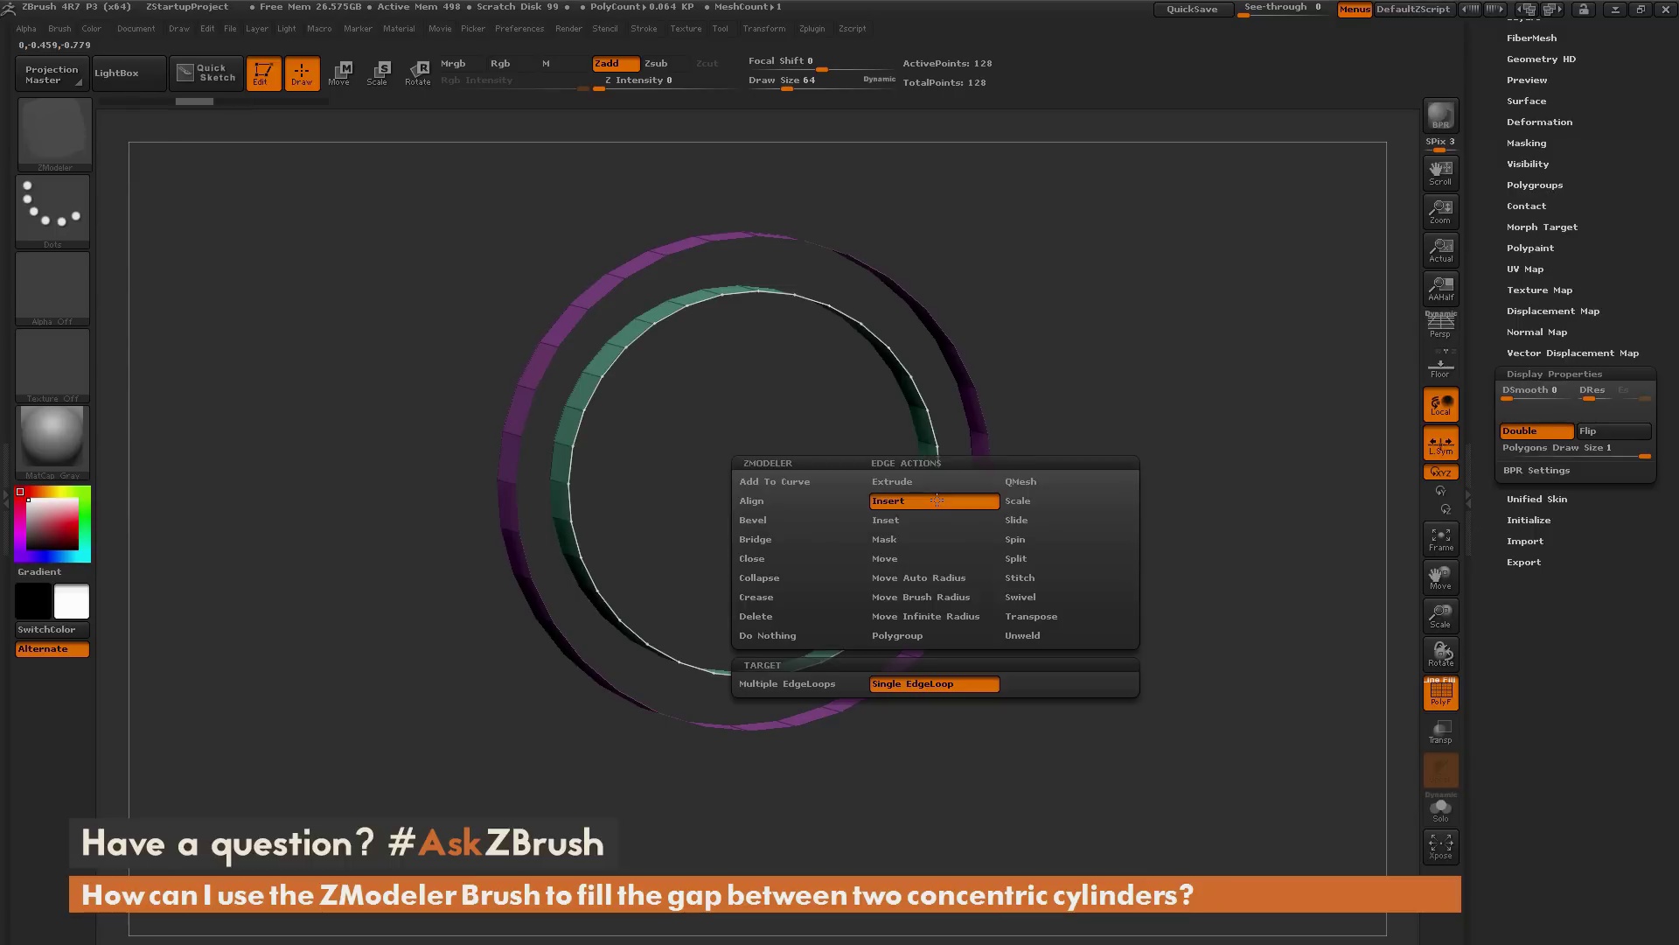
pyautogui.click(792, 539)
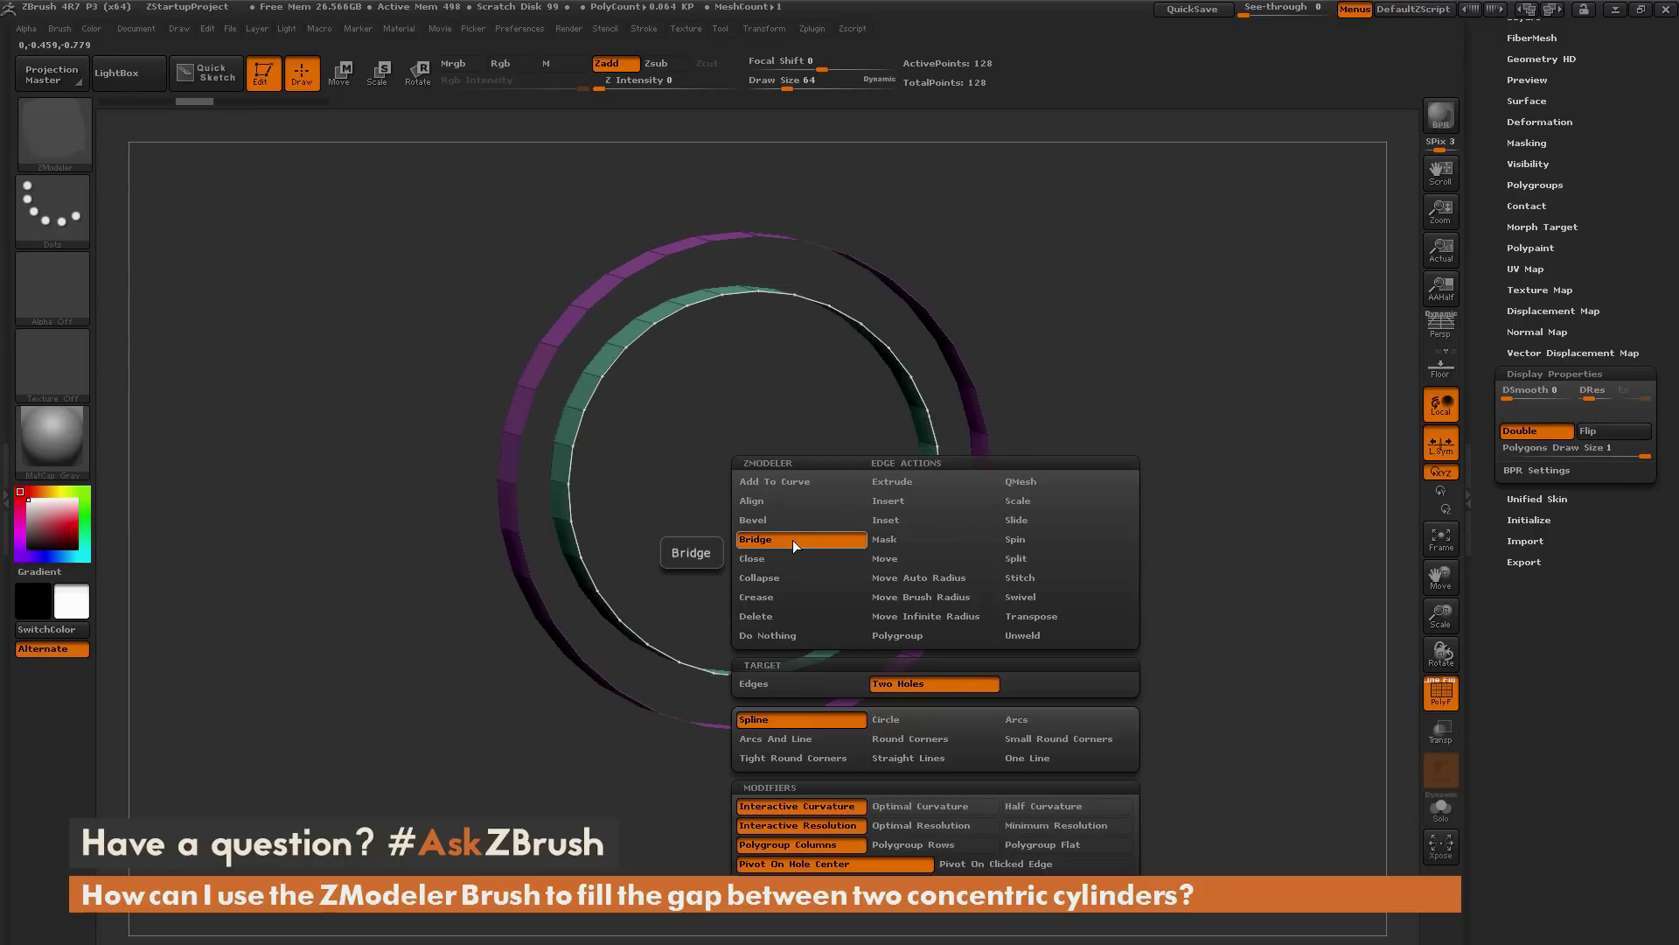
pyautogui.click(787, 684)
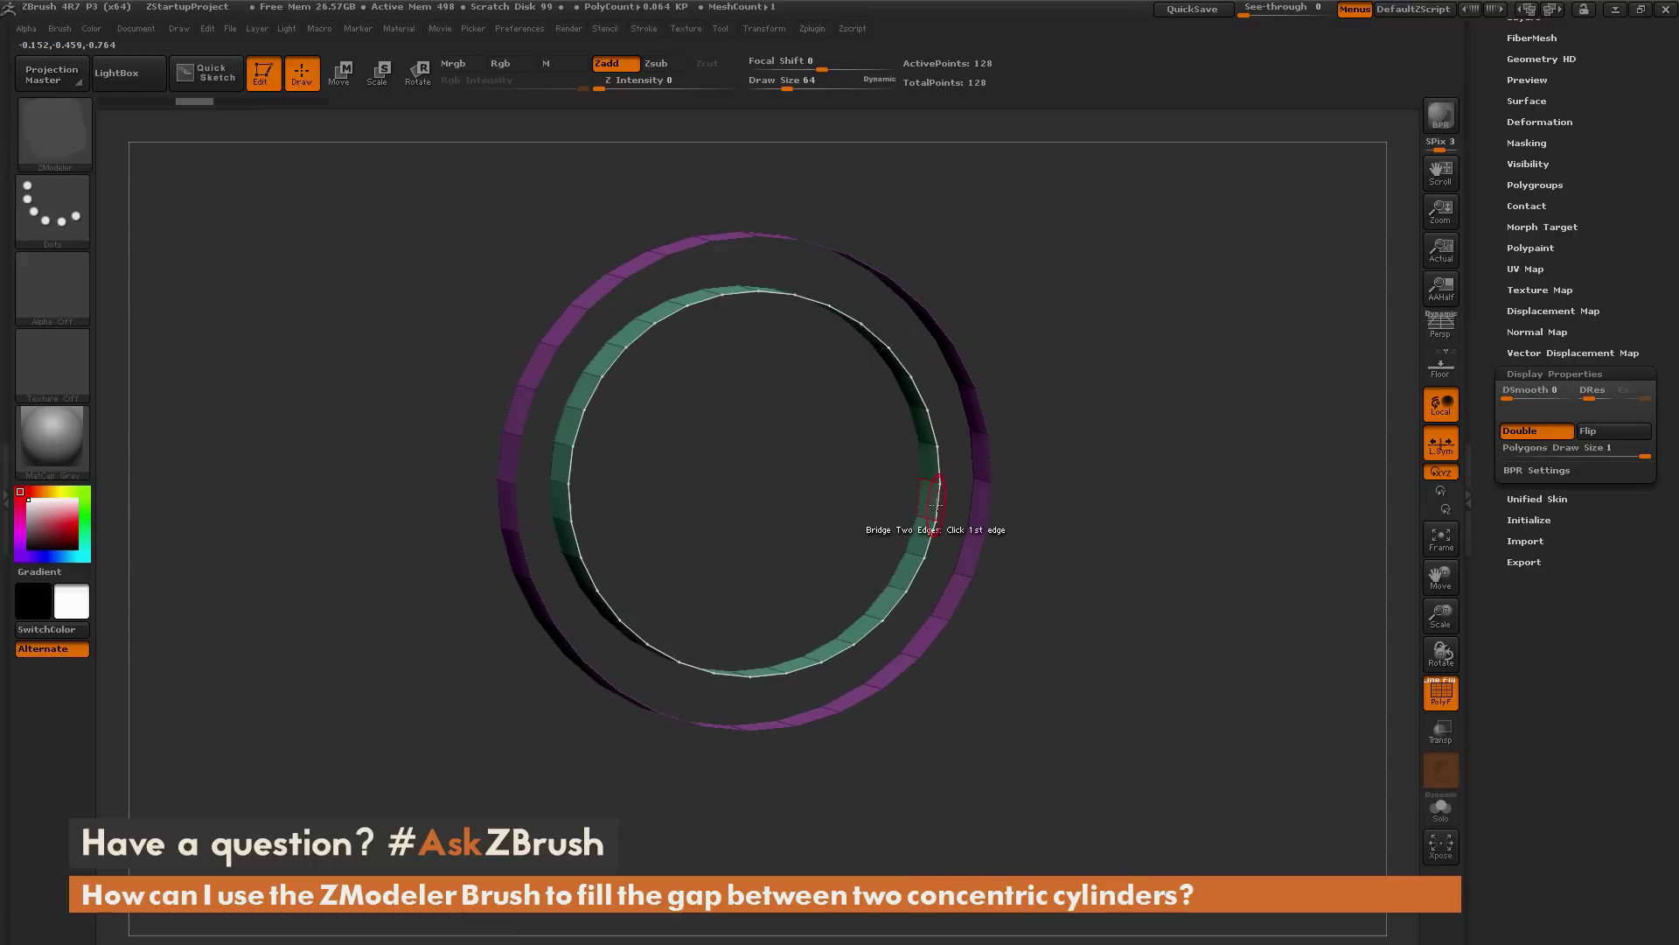
pyautogui.click(936, 504)
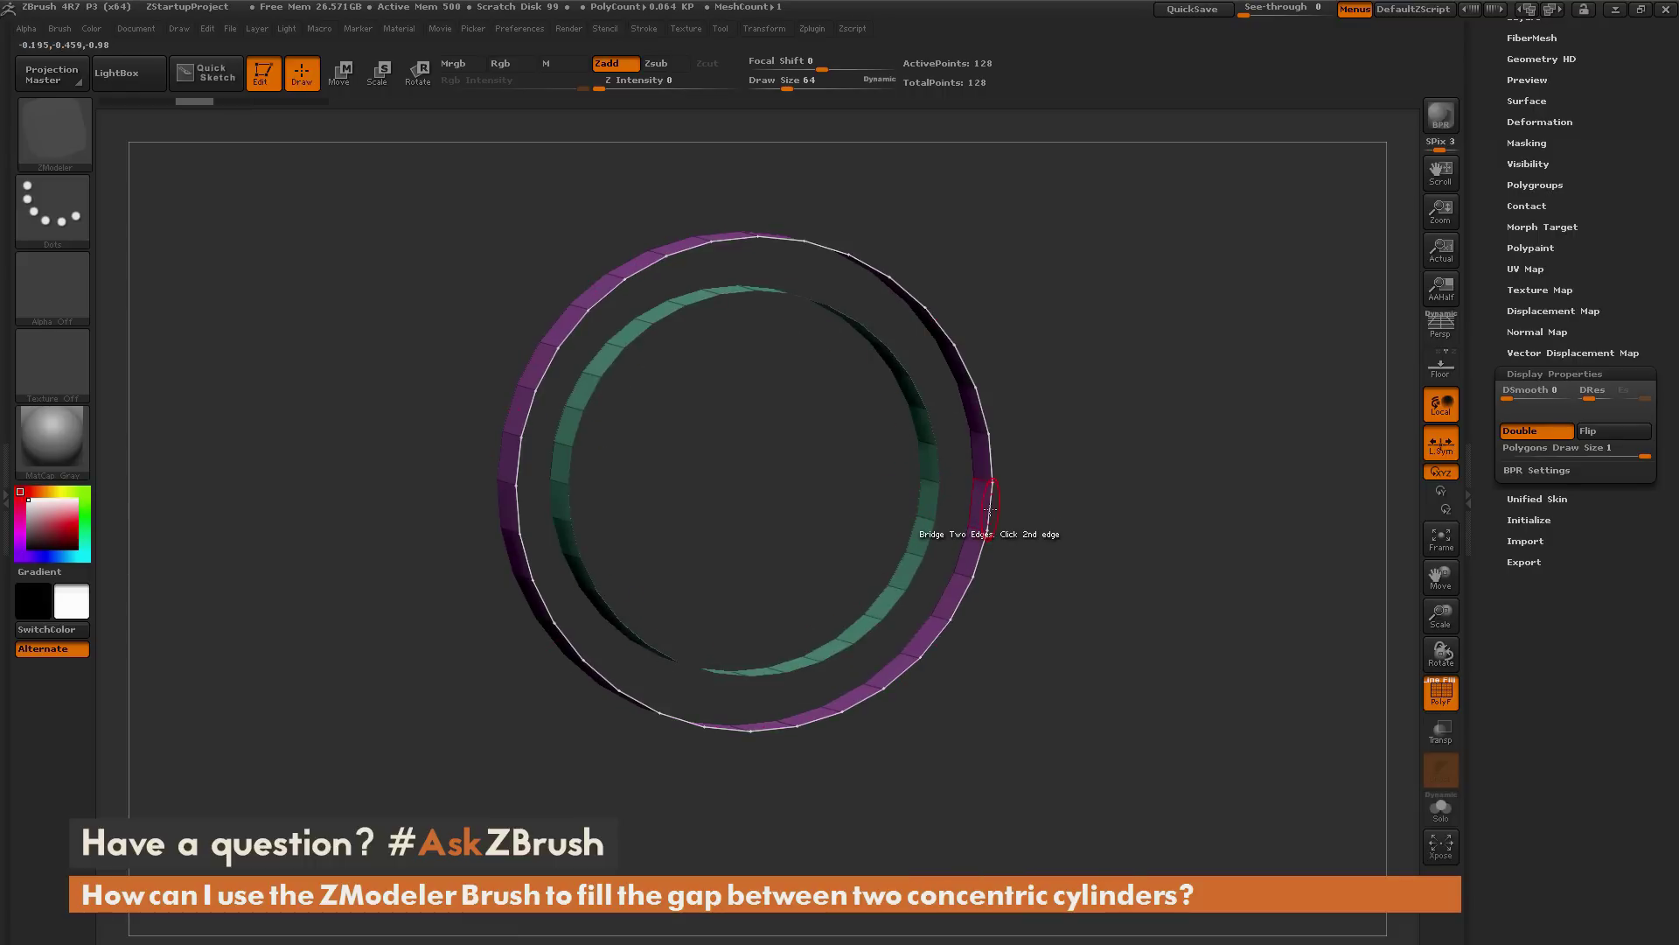
pyautogui.click(989, 507)
pyautogui.moveTo(1168, 553); pyautogui.dragTo(1019, 503)
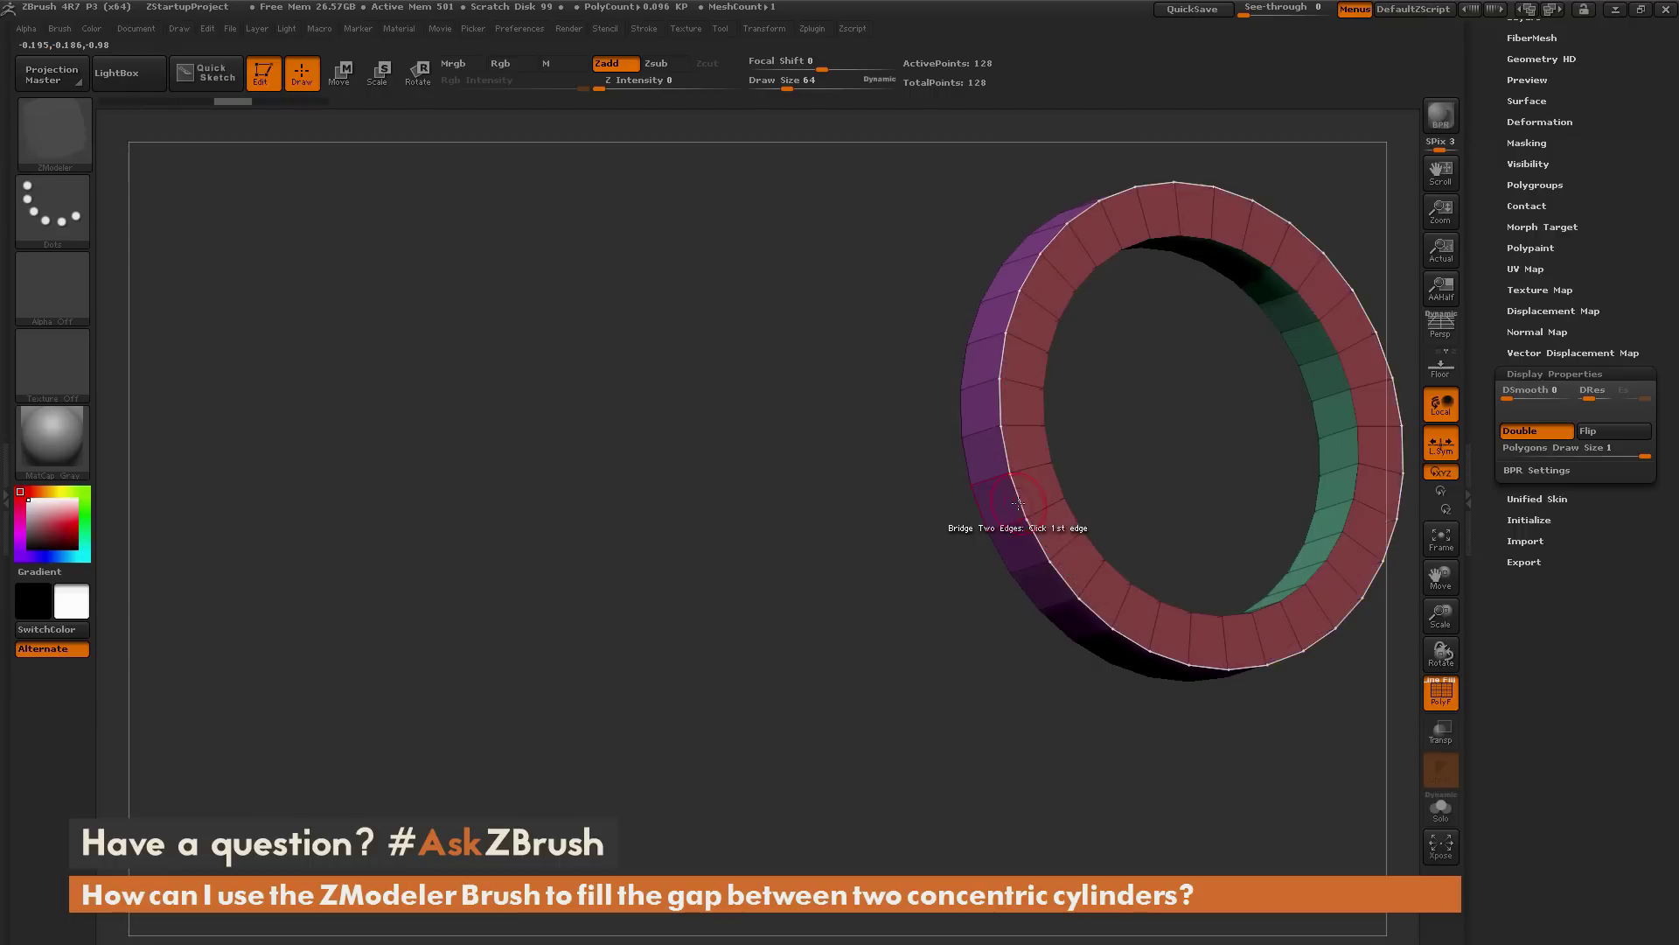
pyautogui.moveTo(848, 669); pyautogui.dragTo(1157, 560)
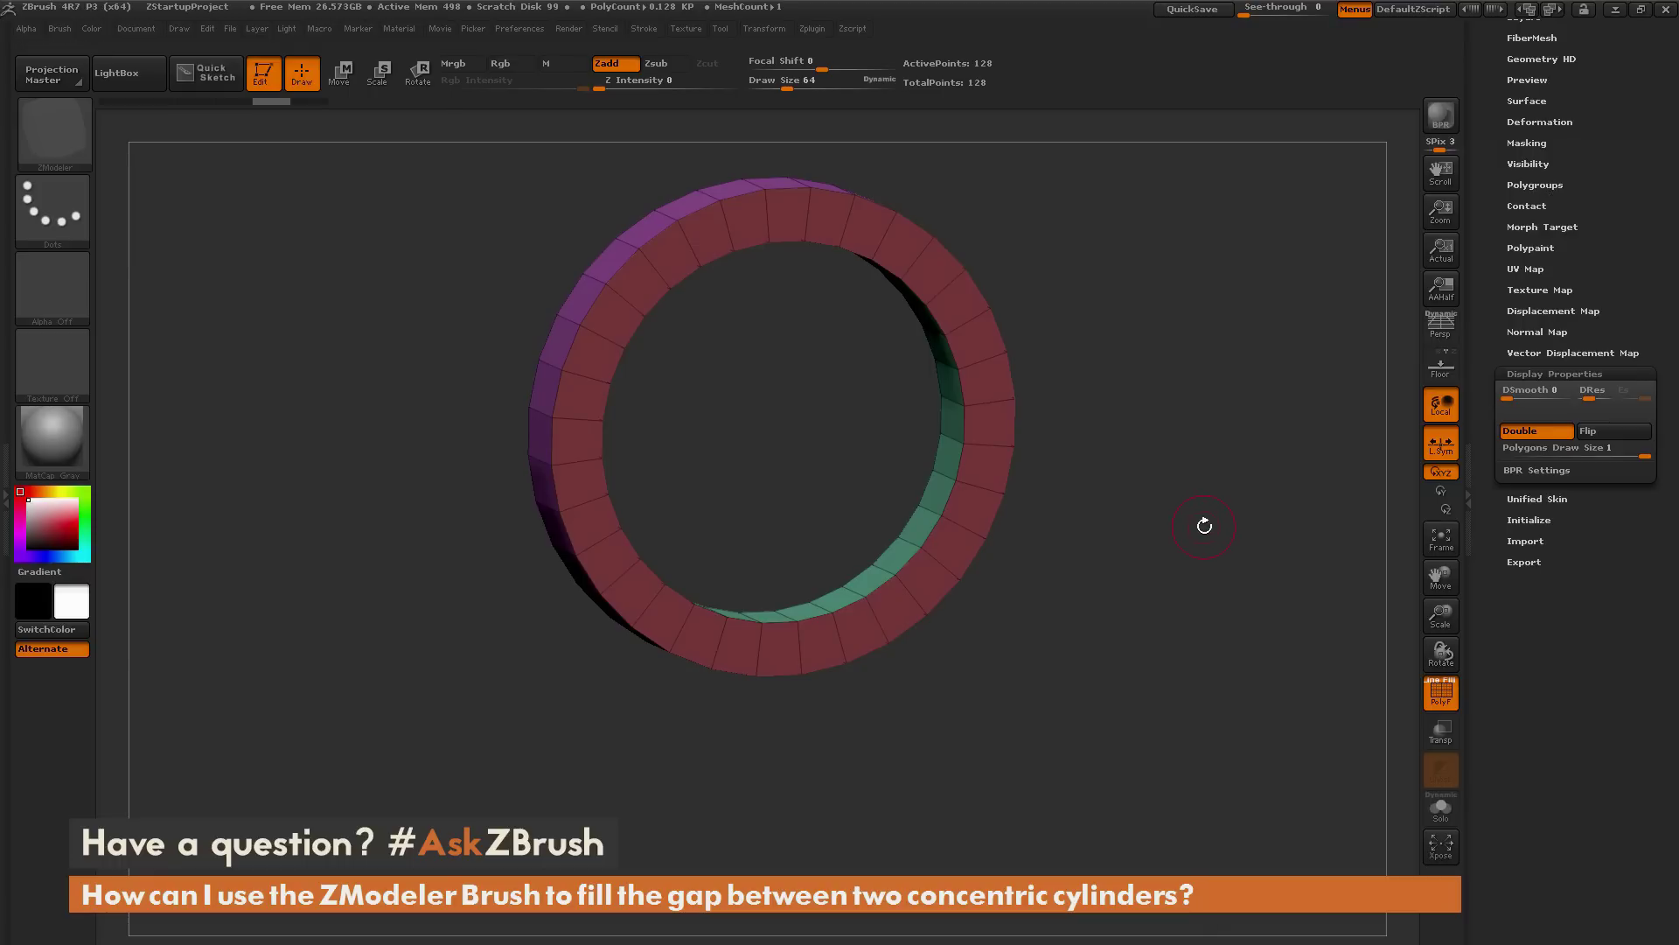
# Undo the edge bridge back to 0.064 KP and start a CurveBridge surface from the inner ring.
pyautogui.moveTo(1205, 524); pyautogui.dragTo(1187, 468)
pyautogui.hotkey('ctrl', 'z')
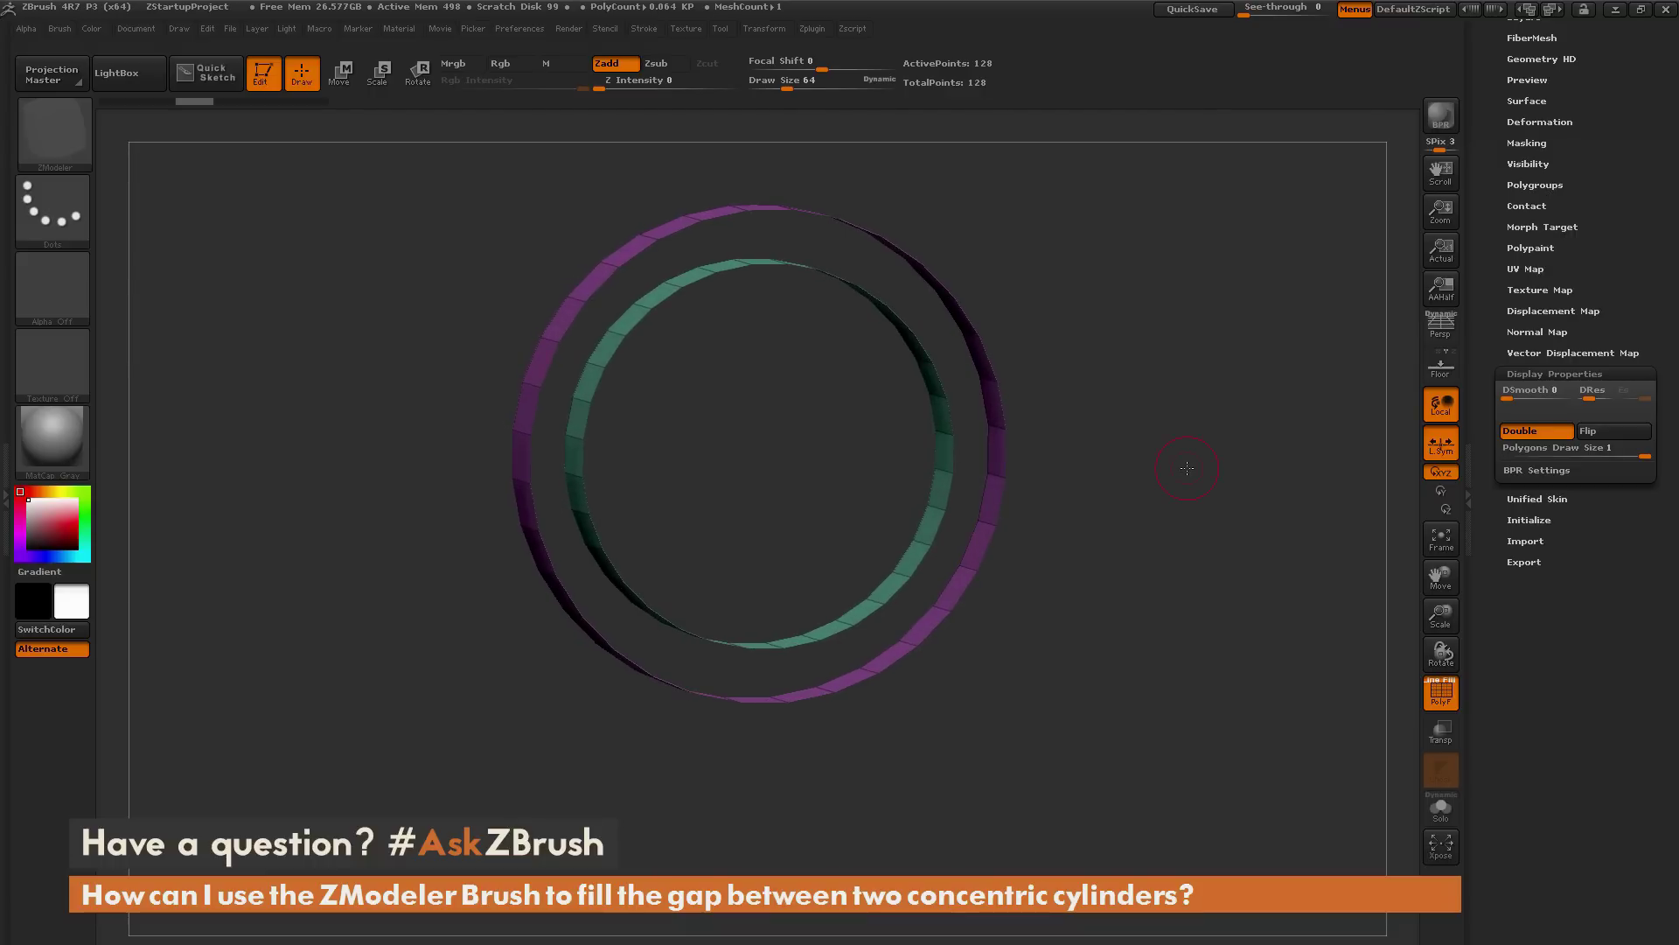
pyautogui.click(61, 137)
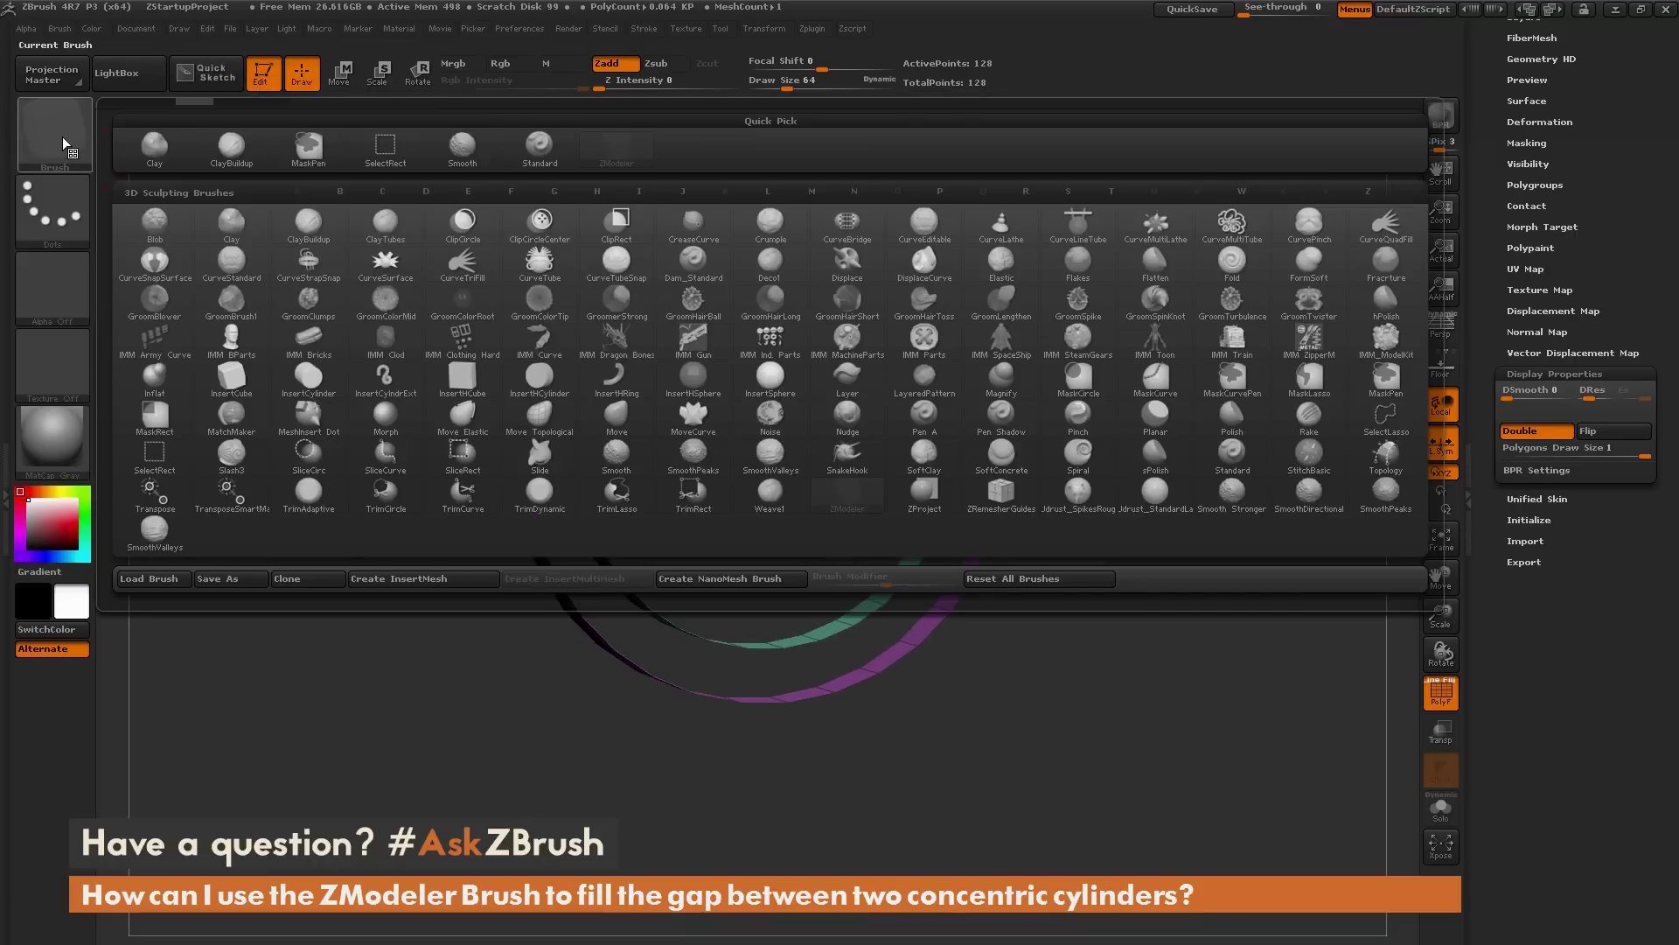
pyautogui.click(843, 224)
pyautogui.moveTo(1231, 431)
pyautogui.mouseDown()
pyautogui.moveTo(1176, 386)
pyautogui.moveTo(766, 475)
pyautogui.mouseUp()
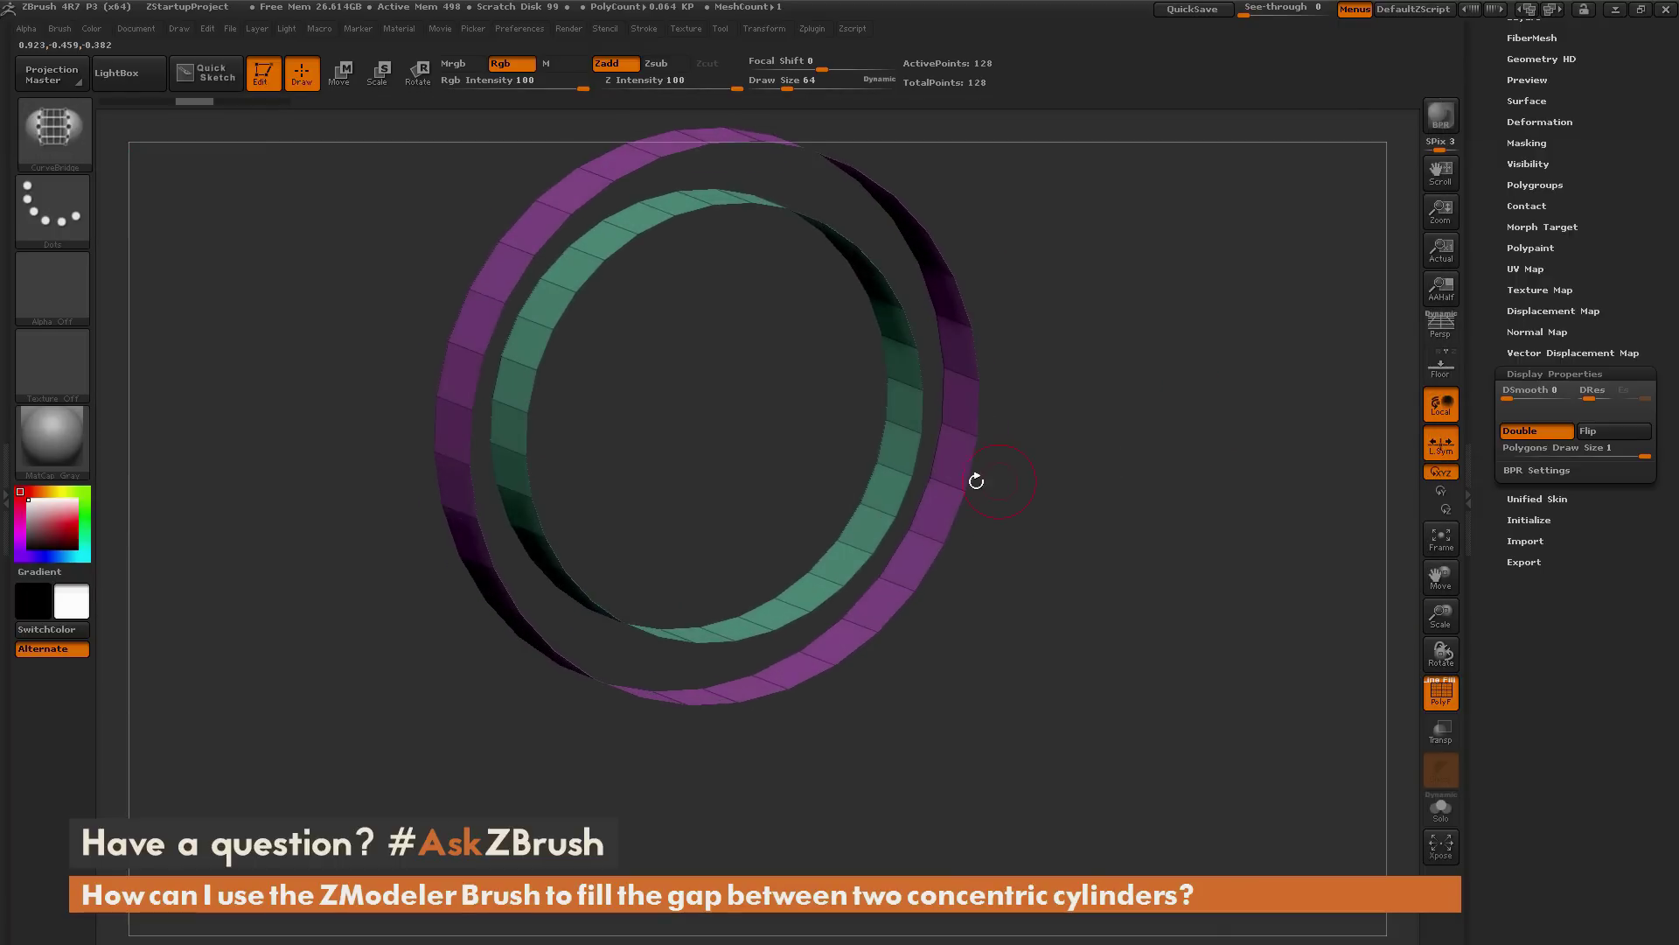
pyautogui.click(890, 507)
pyautogui.moveTo(971, 525); pyautogui.dragTo(962, 489)
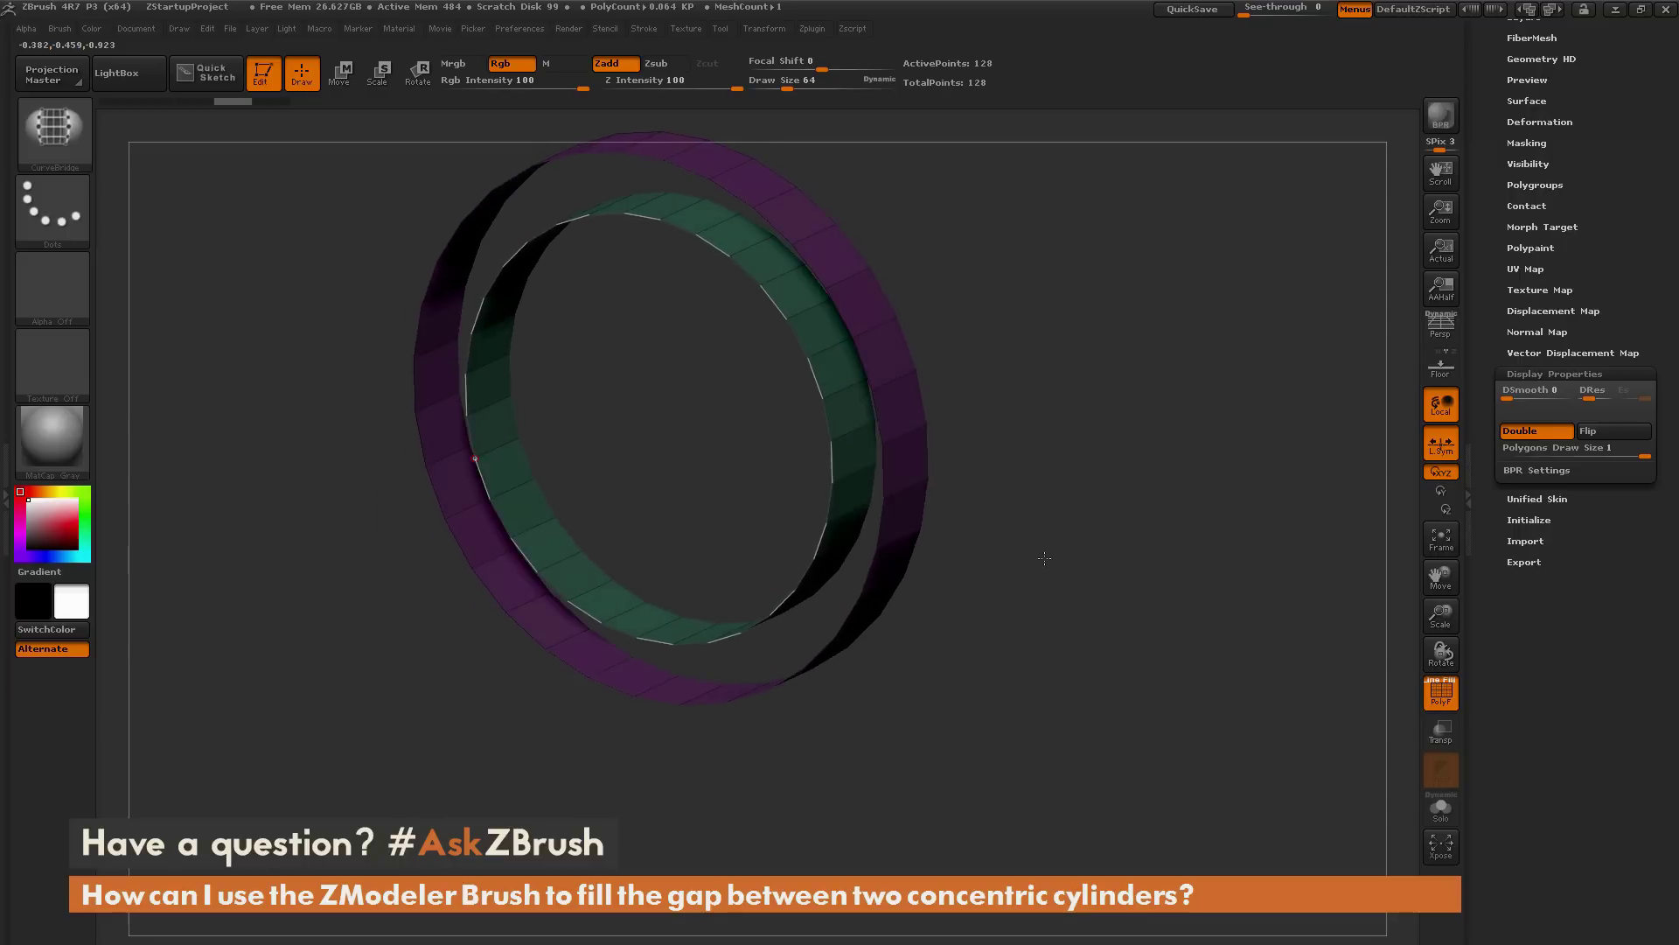
pyautogui.click(875, 419)
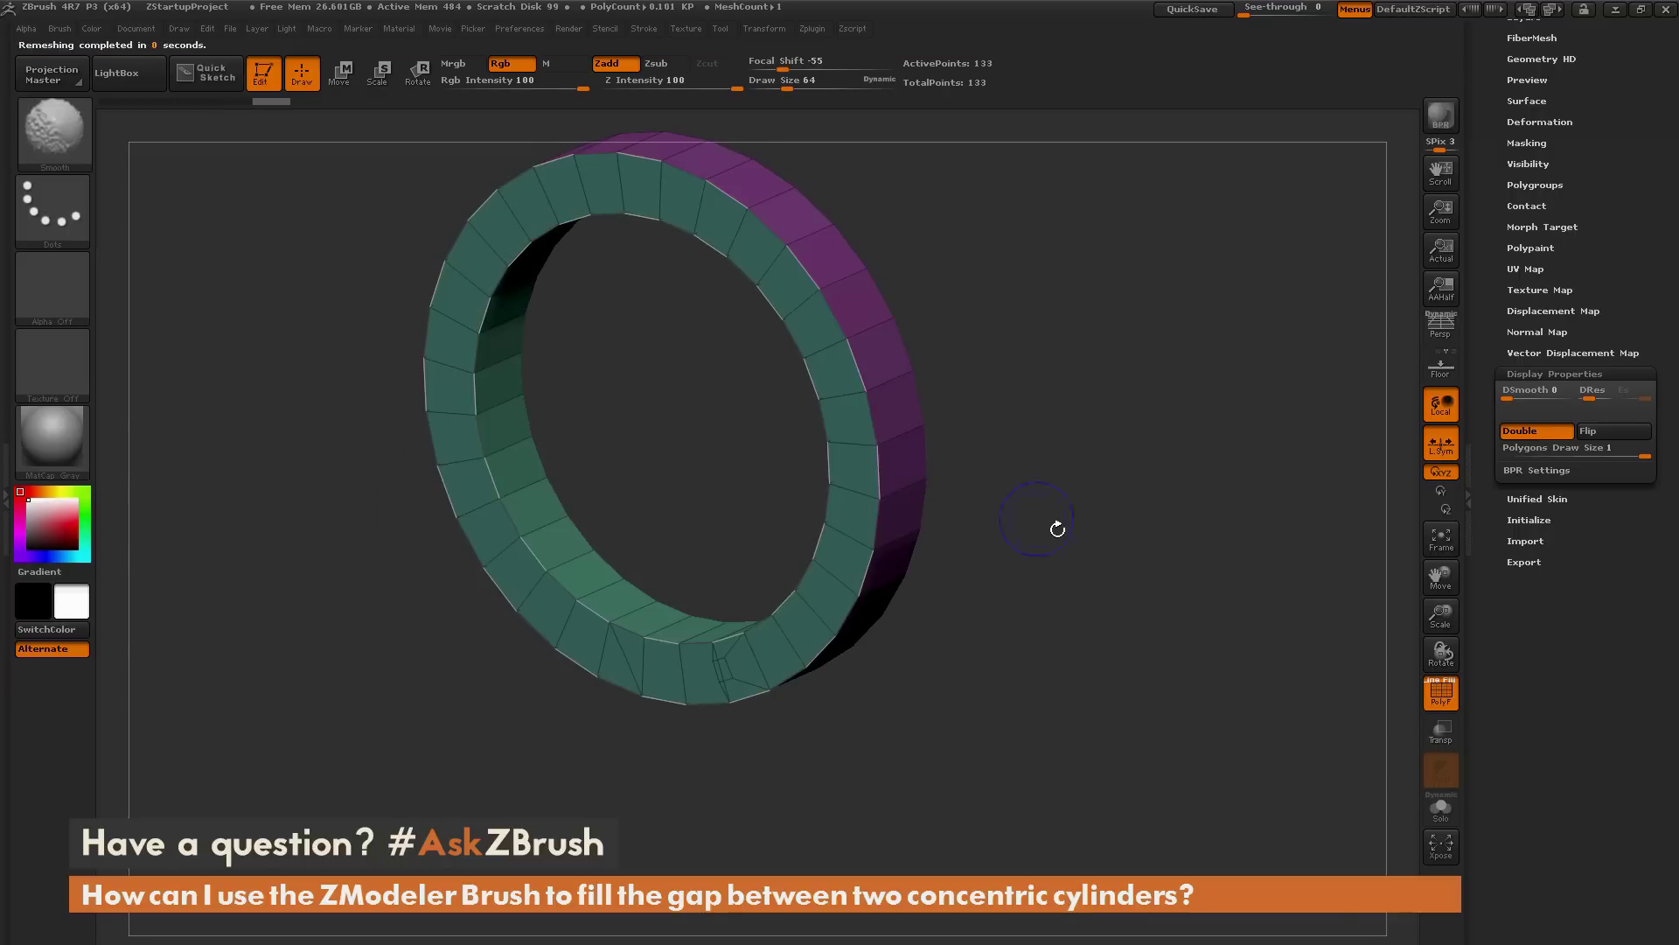
pyautogui.moveTo(1091, 512); pyautogui.dragTo(1146, 481)
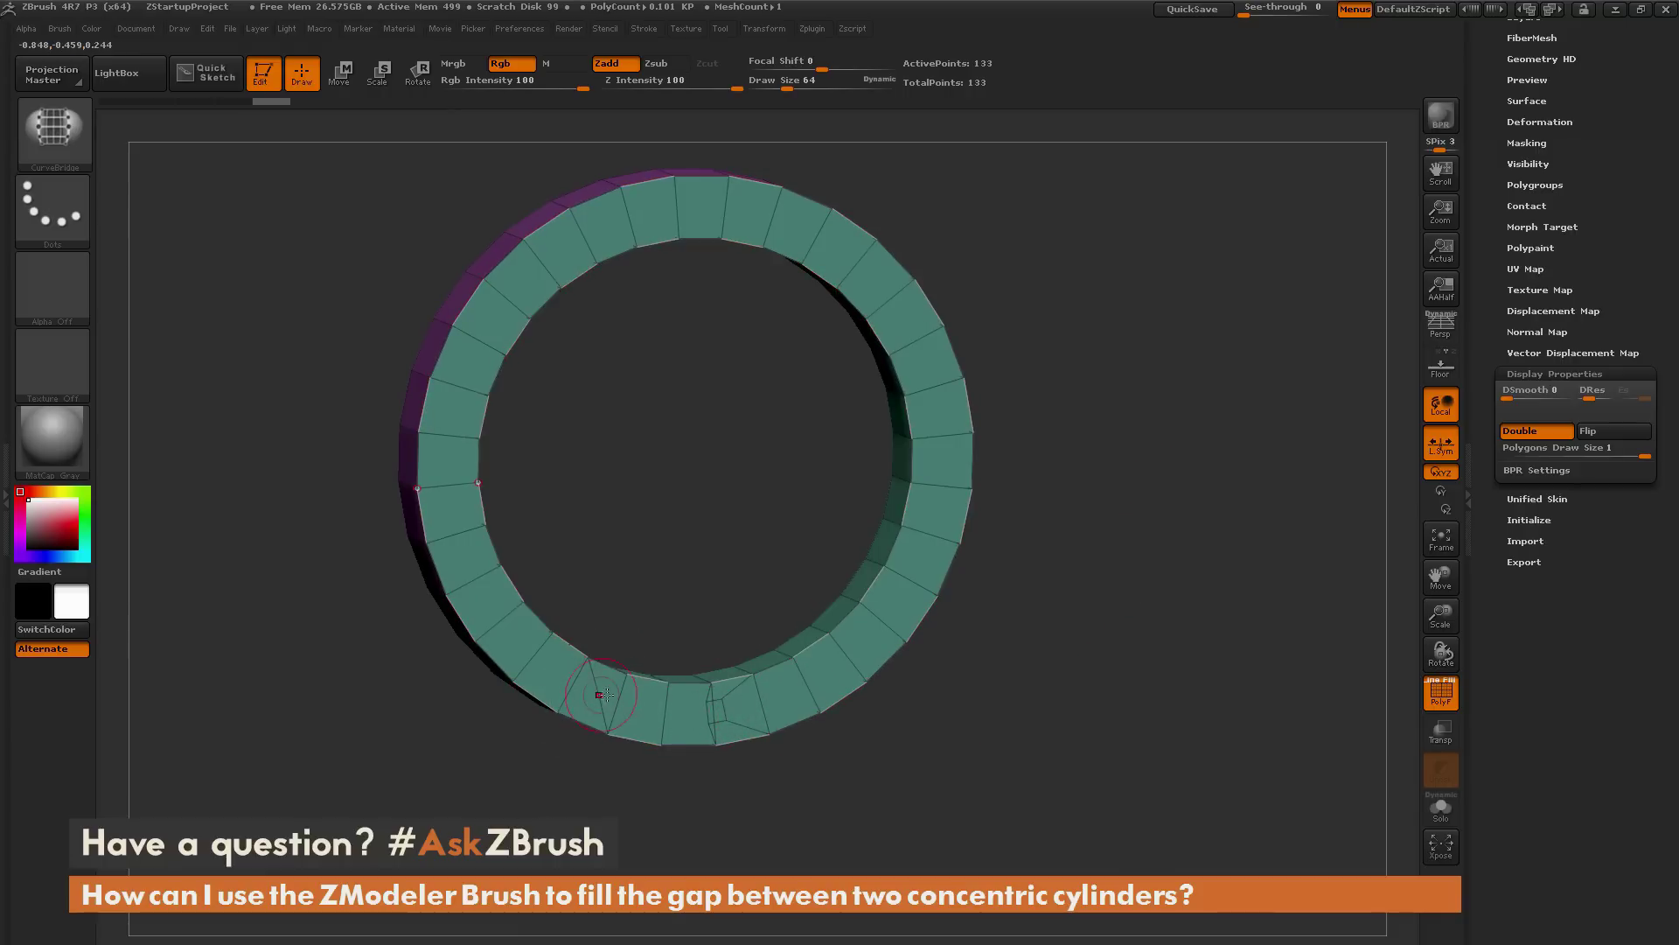
pyautogui.moveTo(1152, 767)
pyautogui.mouseDown()
pyautogui.moveTo(1174, 735)
pyautogui.moveTo(738, 667)
pyautogui.mouseUp()
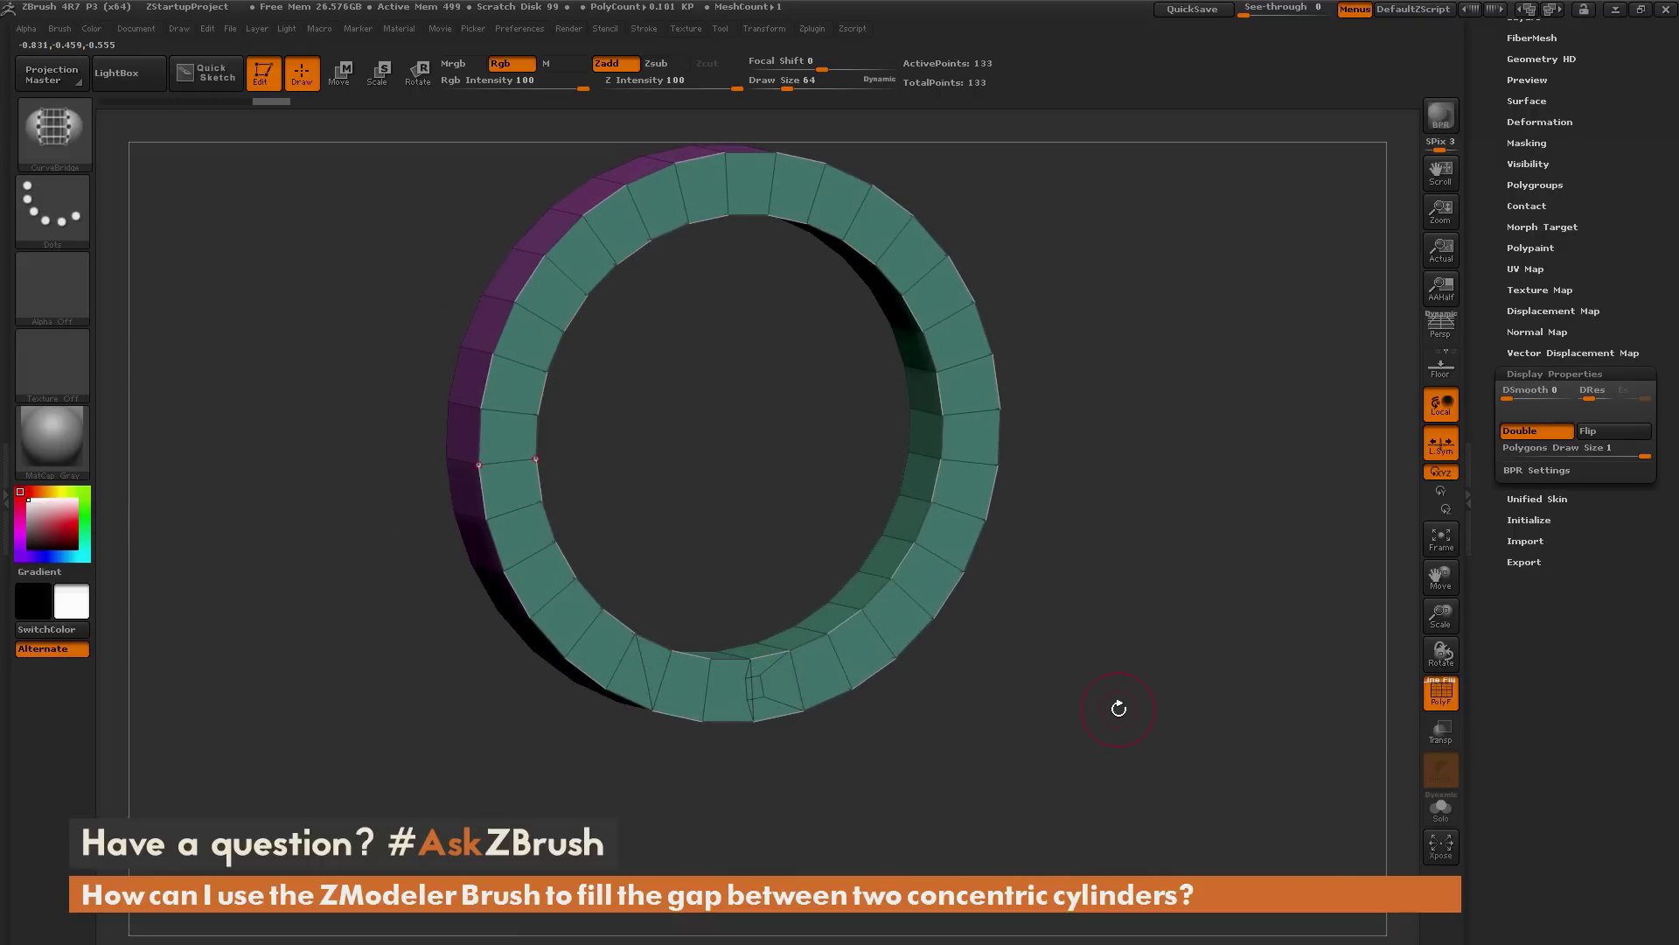
pyautogui.moveTo(1116, 700); pyautogui.dragTo(1118, 699)
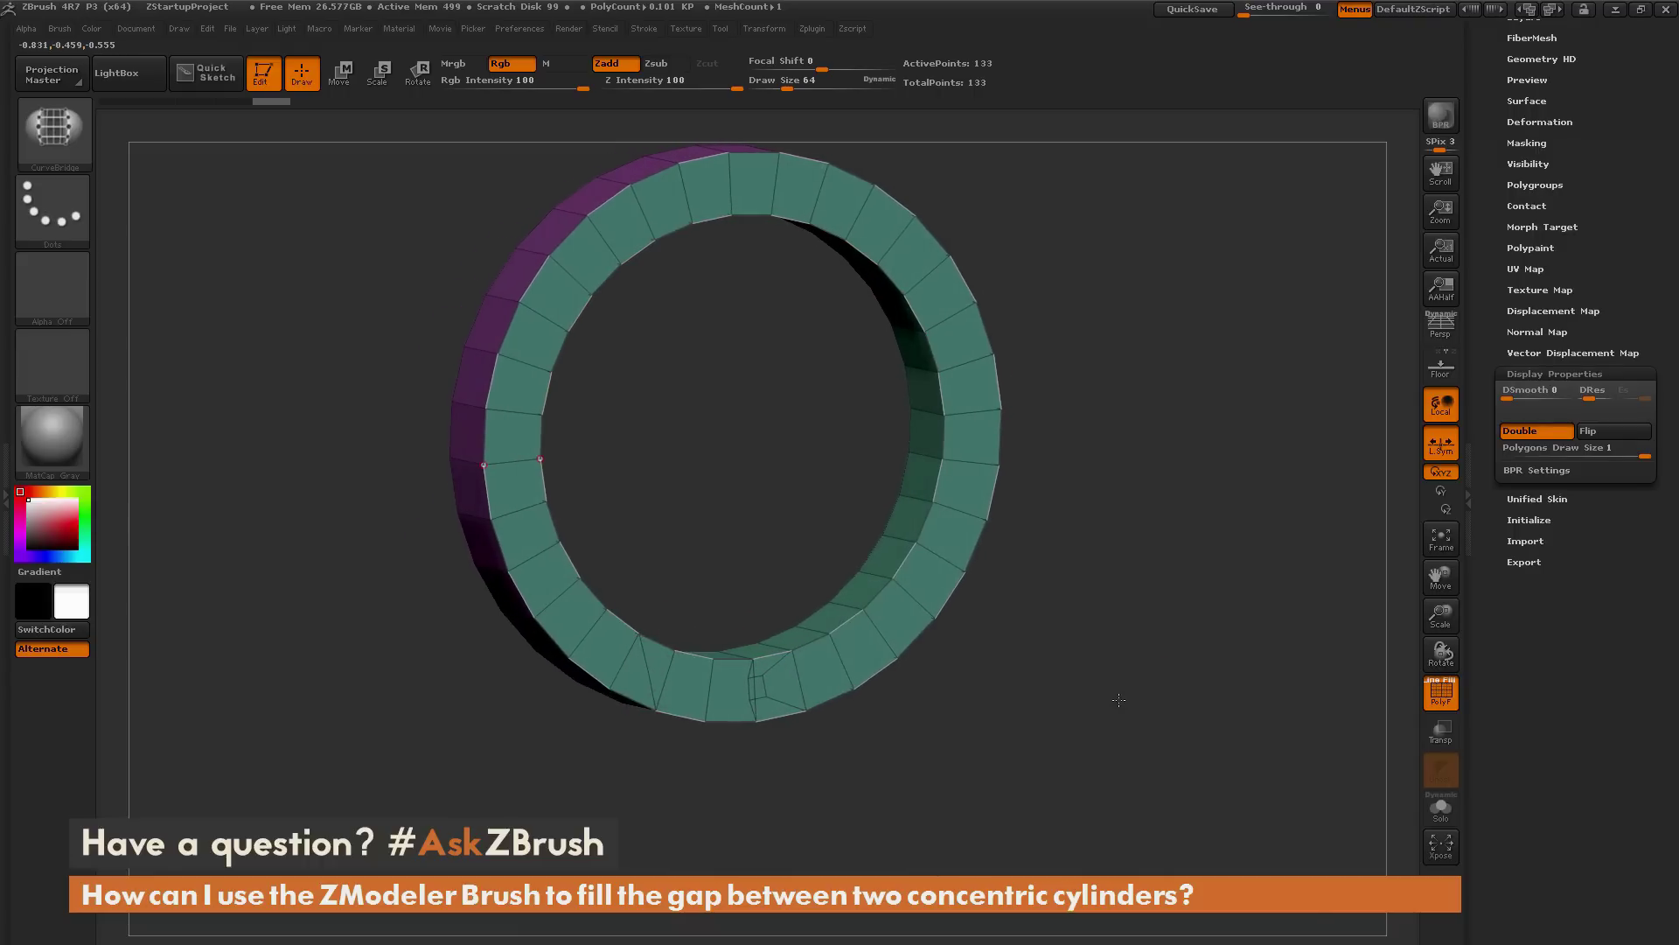
pyautogui.click(606, 645)
pyautogui.moveTo(1000, 760); pyautogui.dragTo(861, 693)
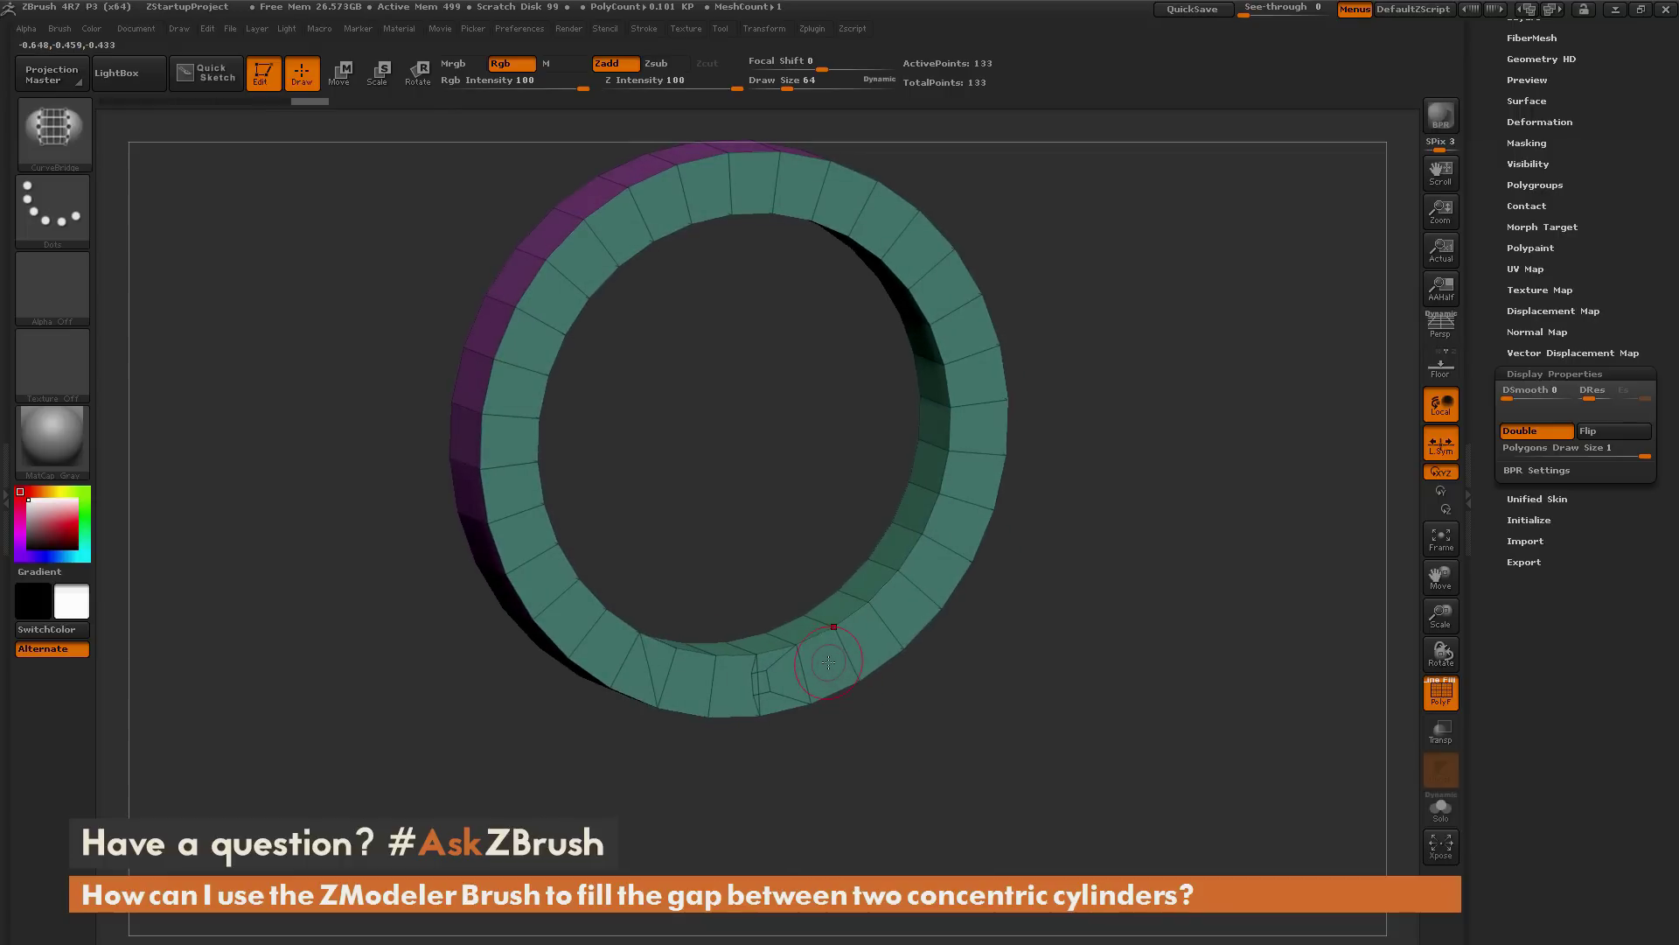
# Switch back to the ZModeler brush with the B, Z, M shortcut.
pyautogui.press('b')
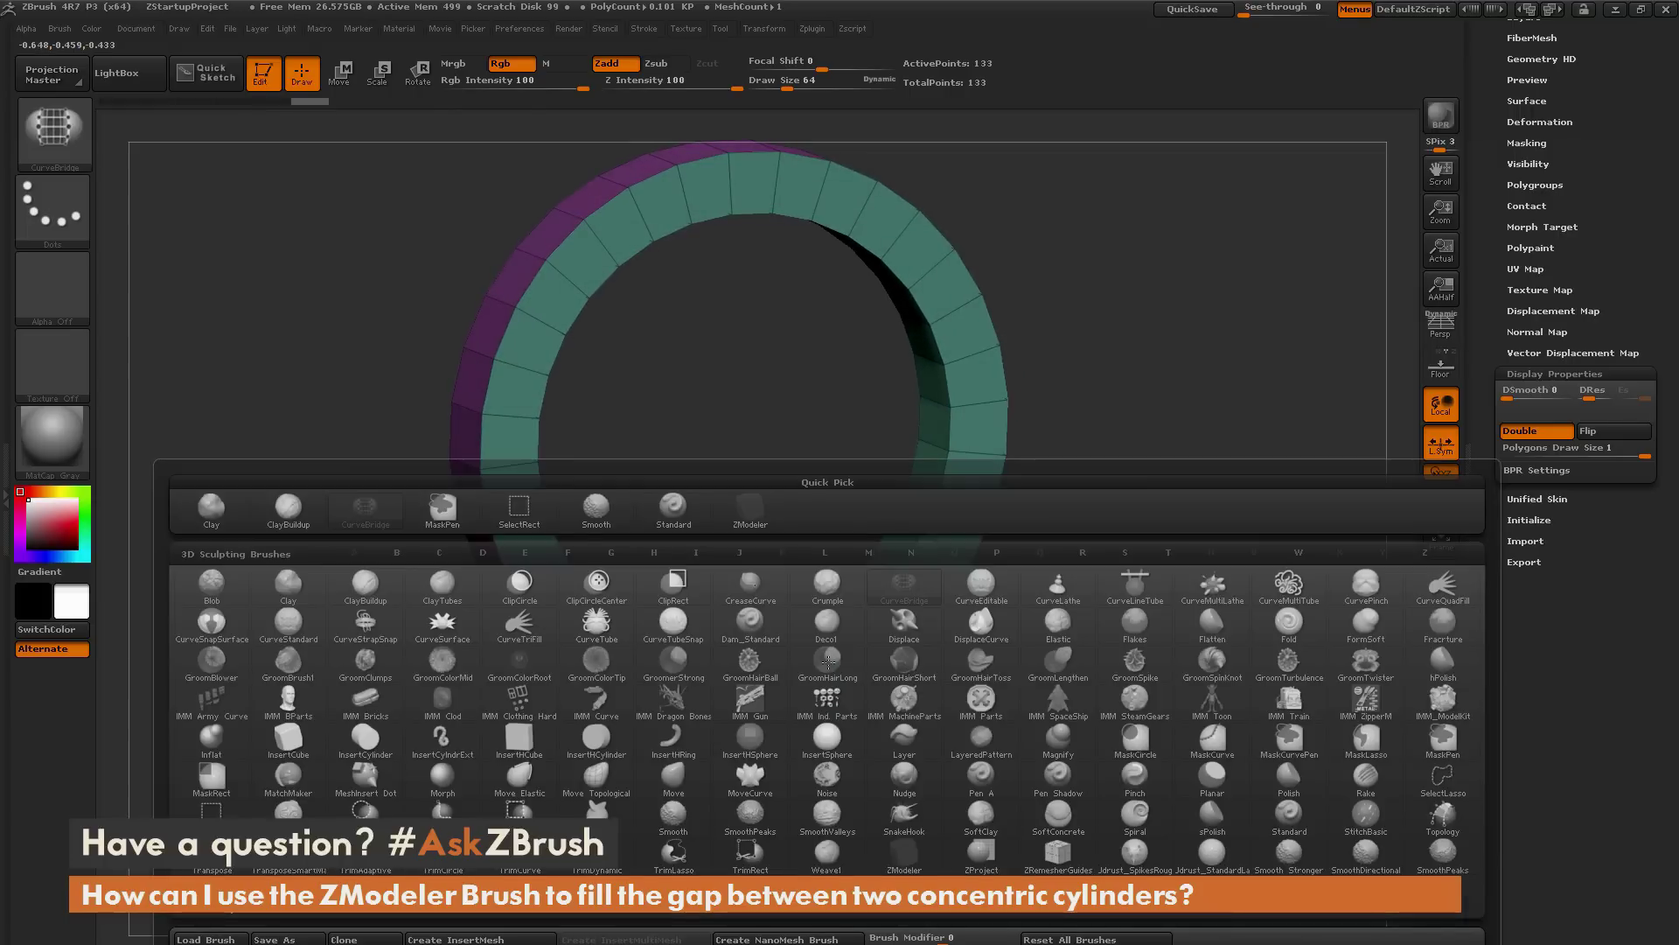
pyautogui.press('z')
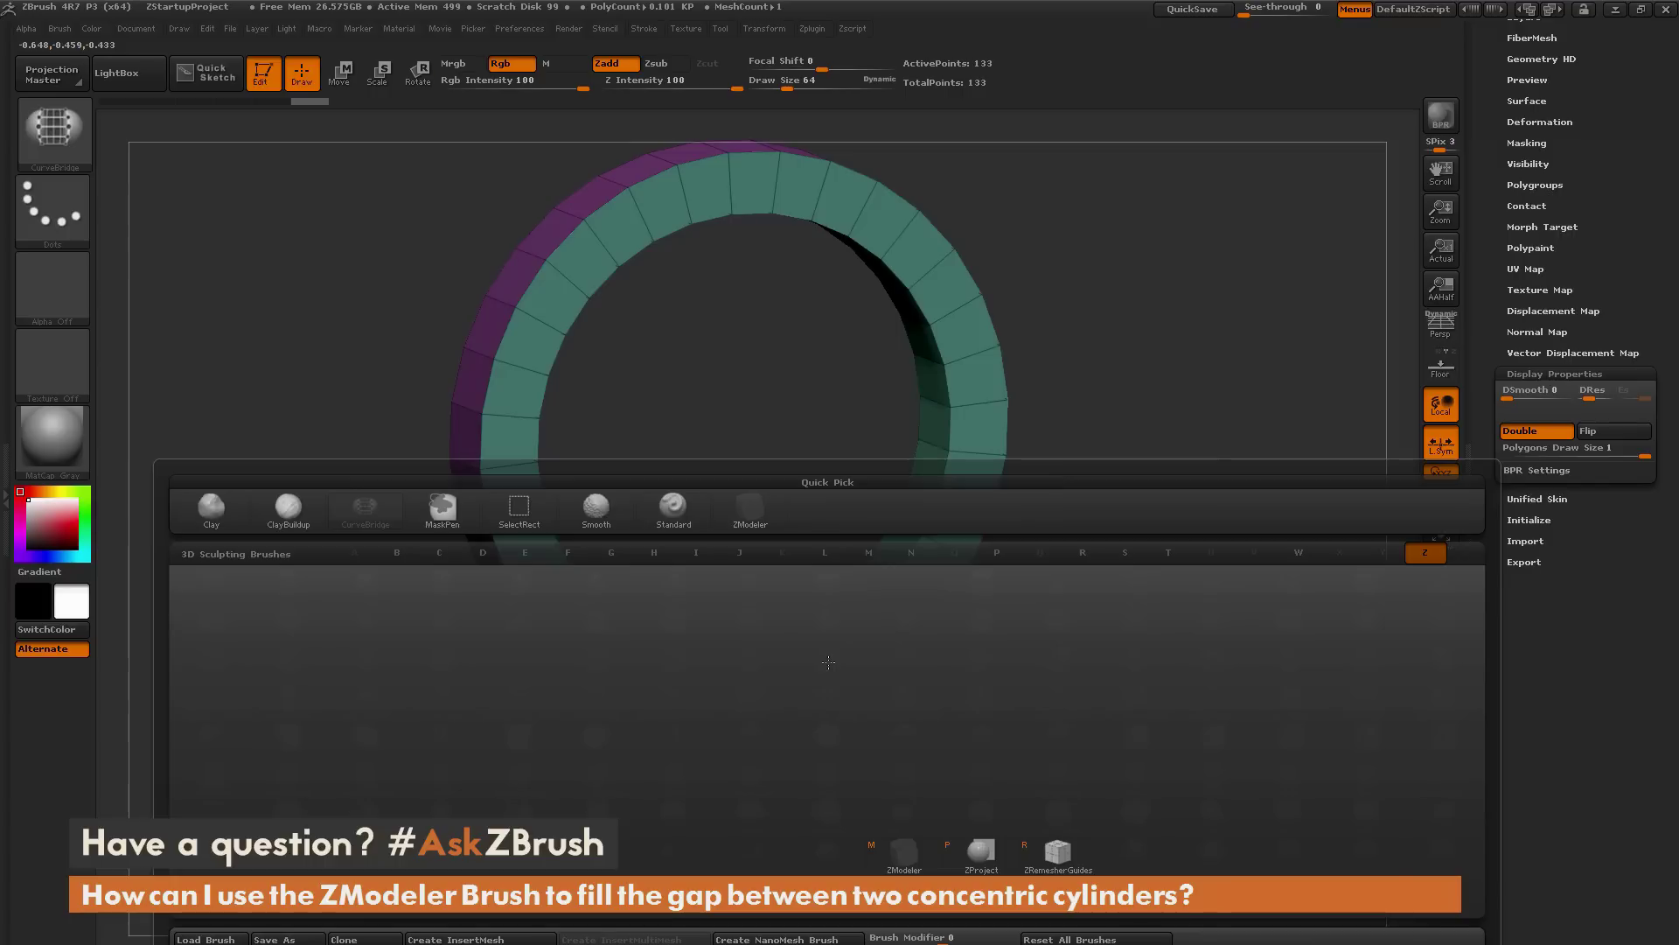
pyautogui.press('m')
# Delete the two distorted polygons at the bottom seam using Delete > A Single Poly.
pyautogui.moveTo(858, 712)
pyautogui.mouseDown()
pyautogui.moveTo(877, 700)
pyautogui.moveTo(712, 672)
pyautogui.mouseUp()
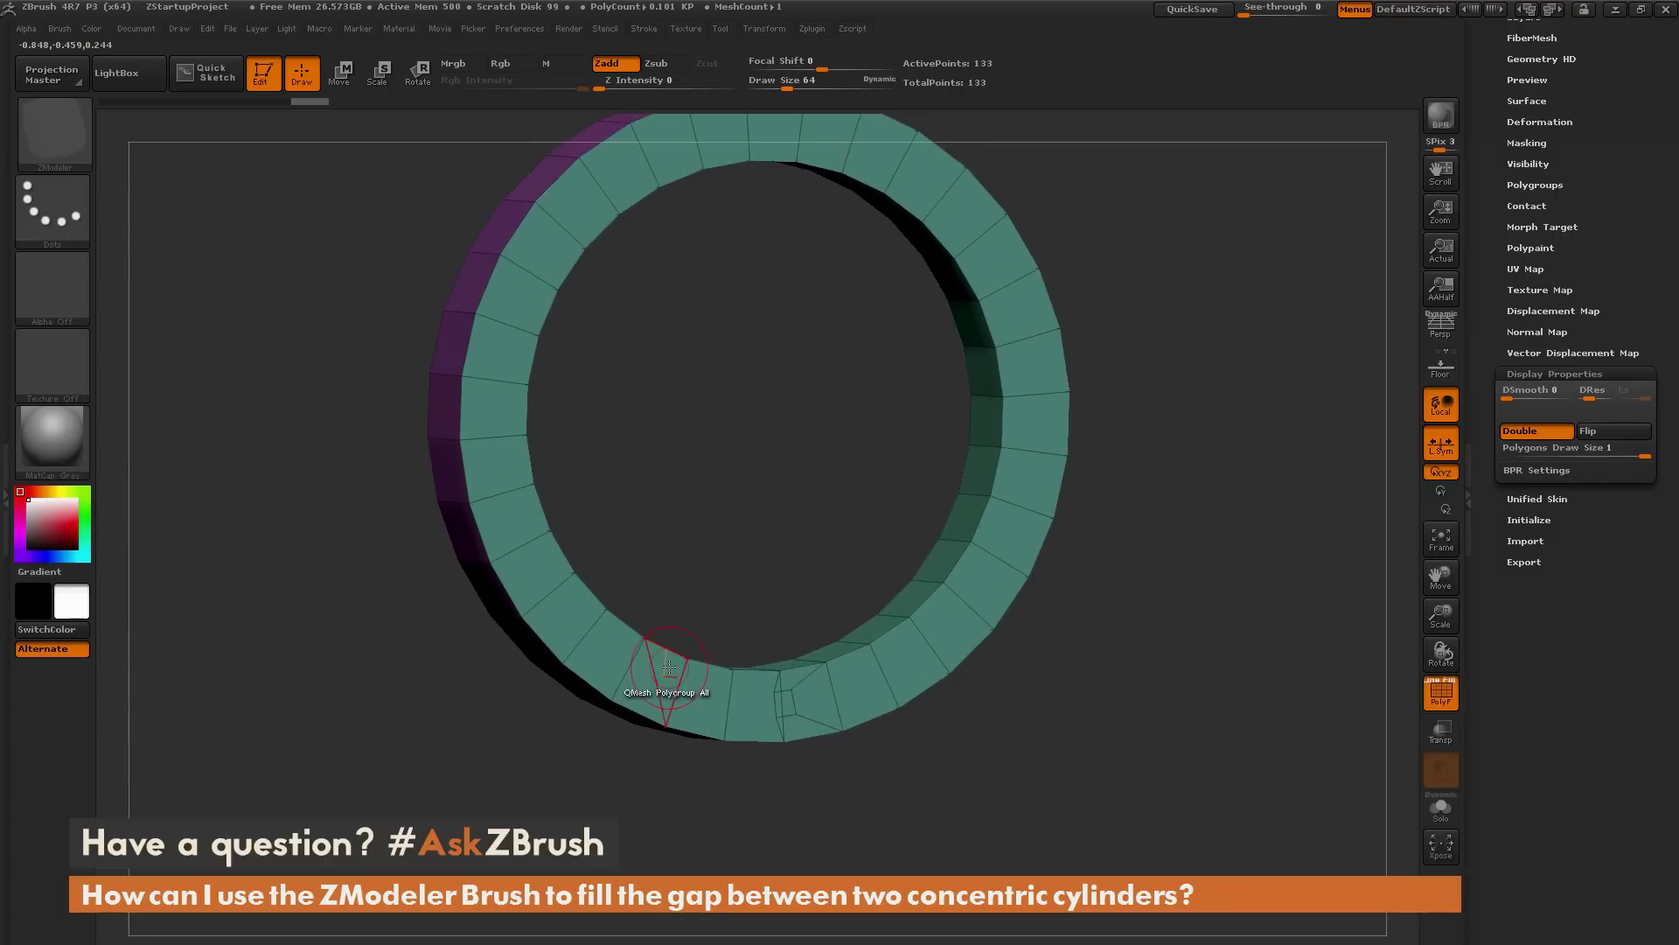
pyautogui.press('space')
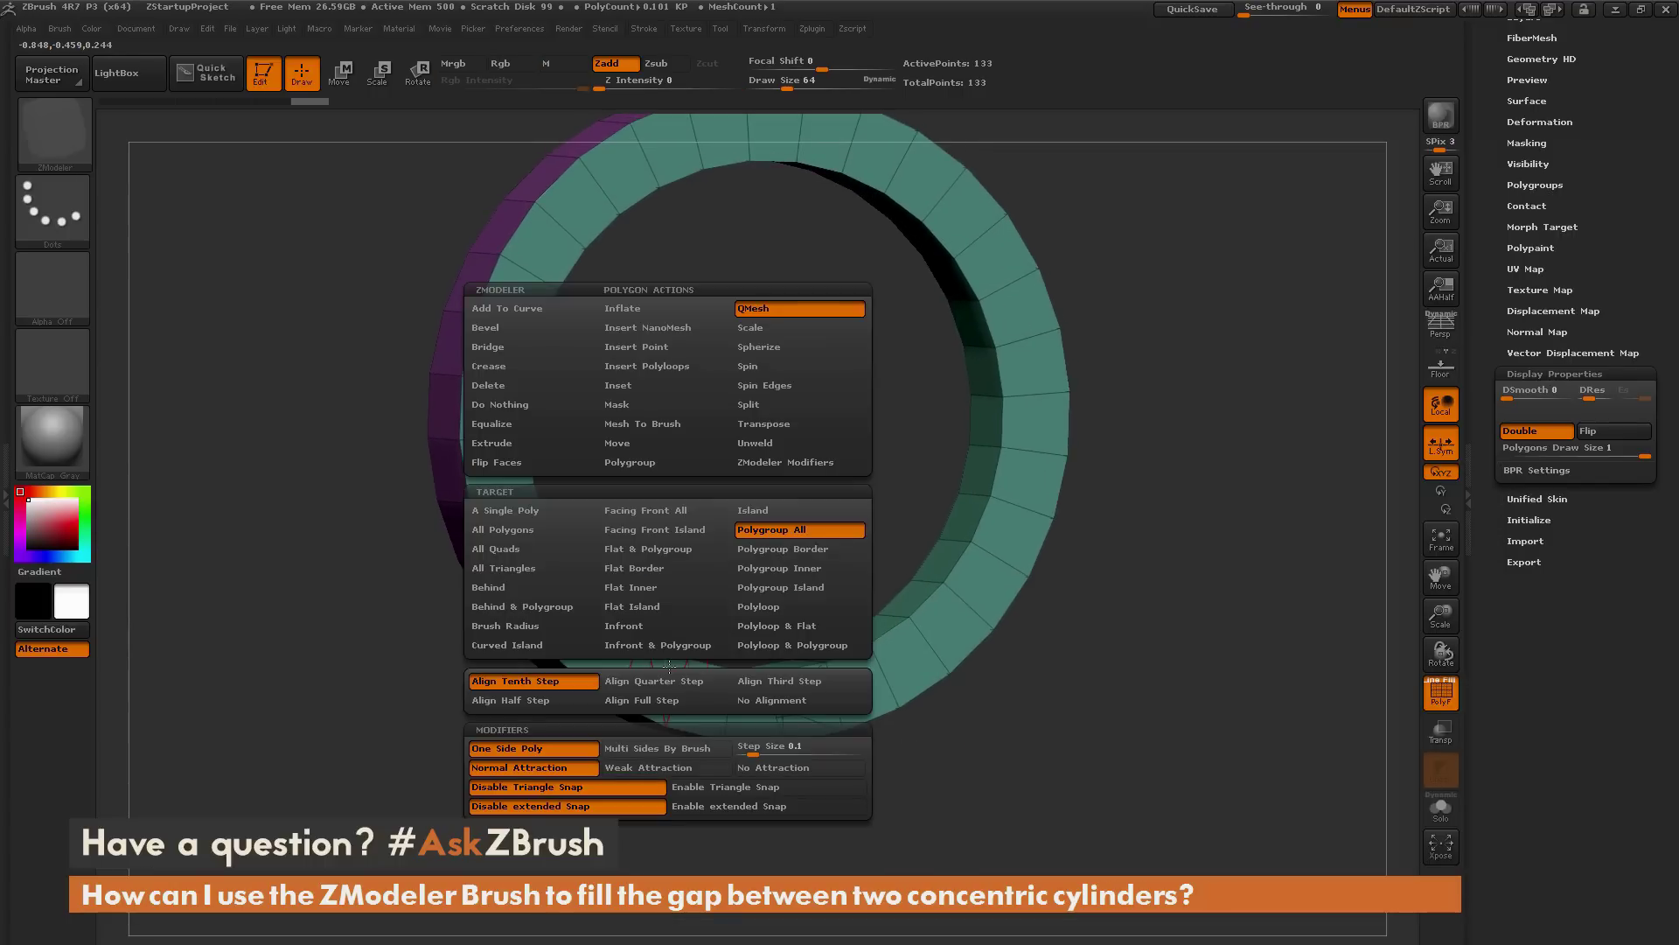
pyautogui.click(518, 385)
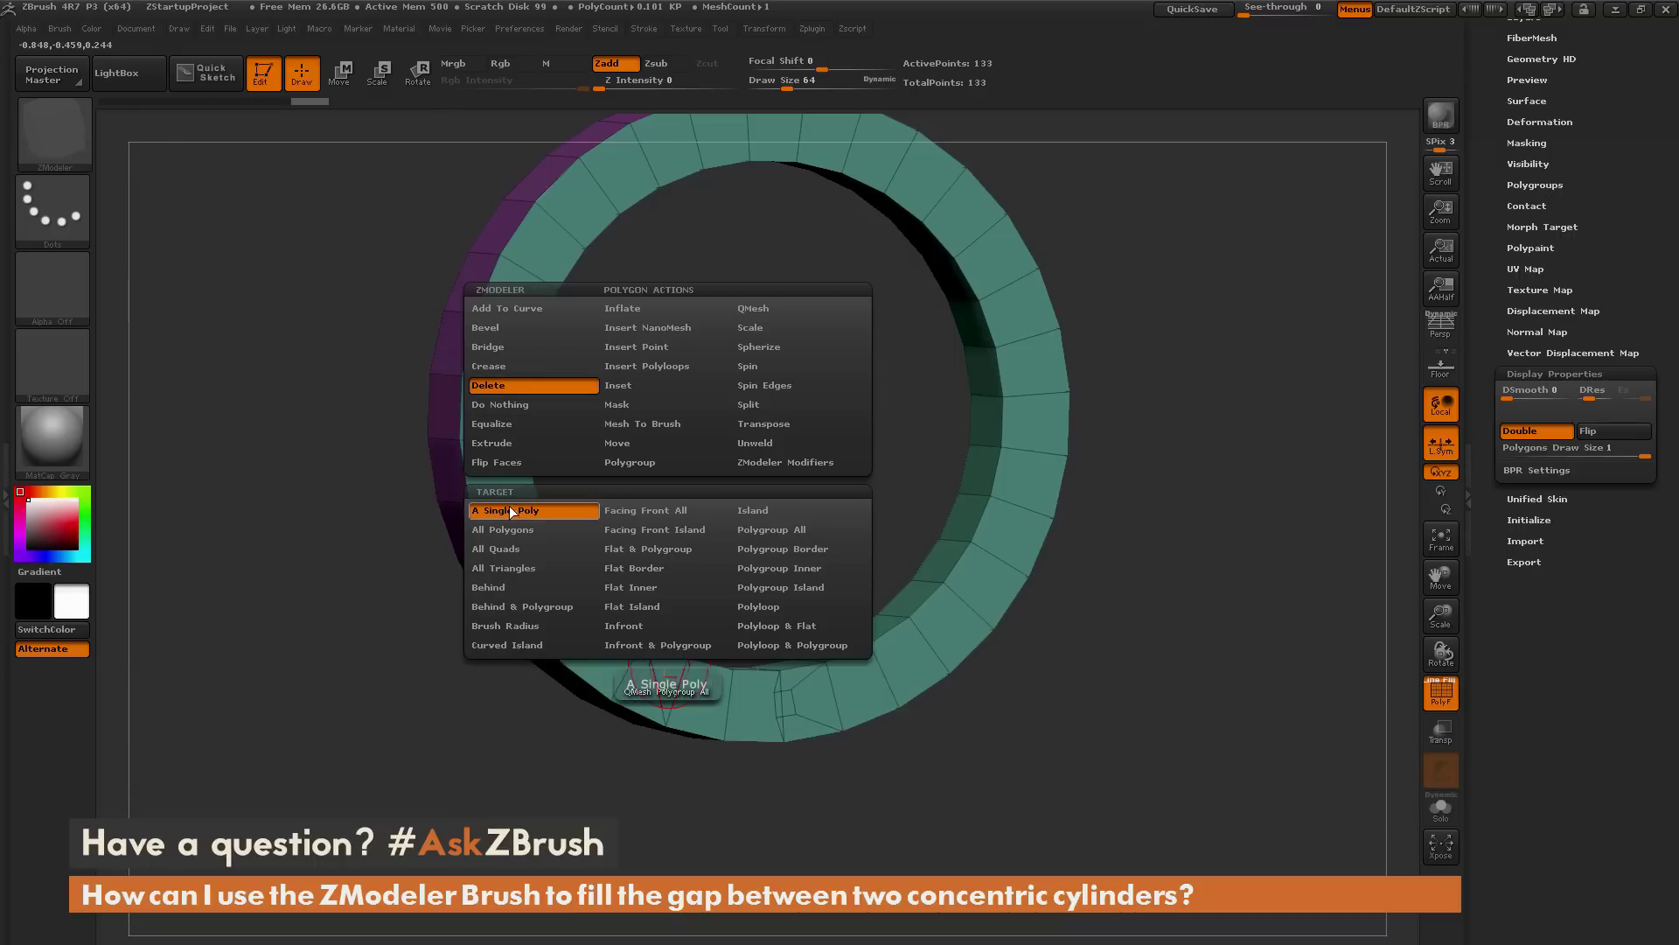
pyautogui.click(552, 510)
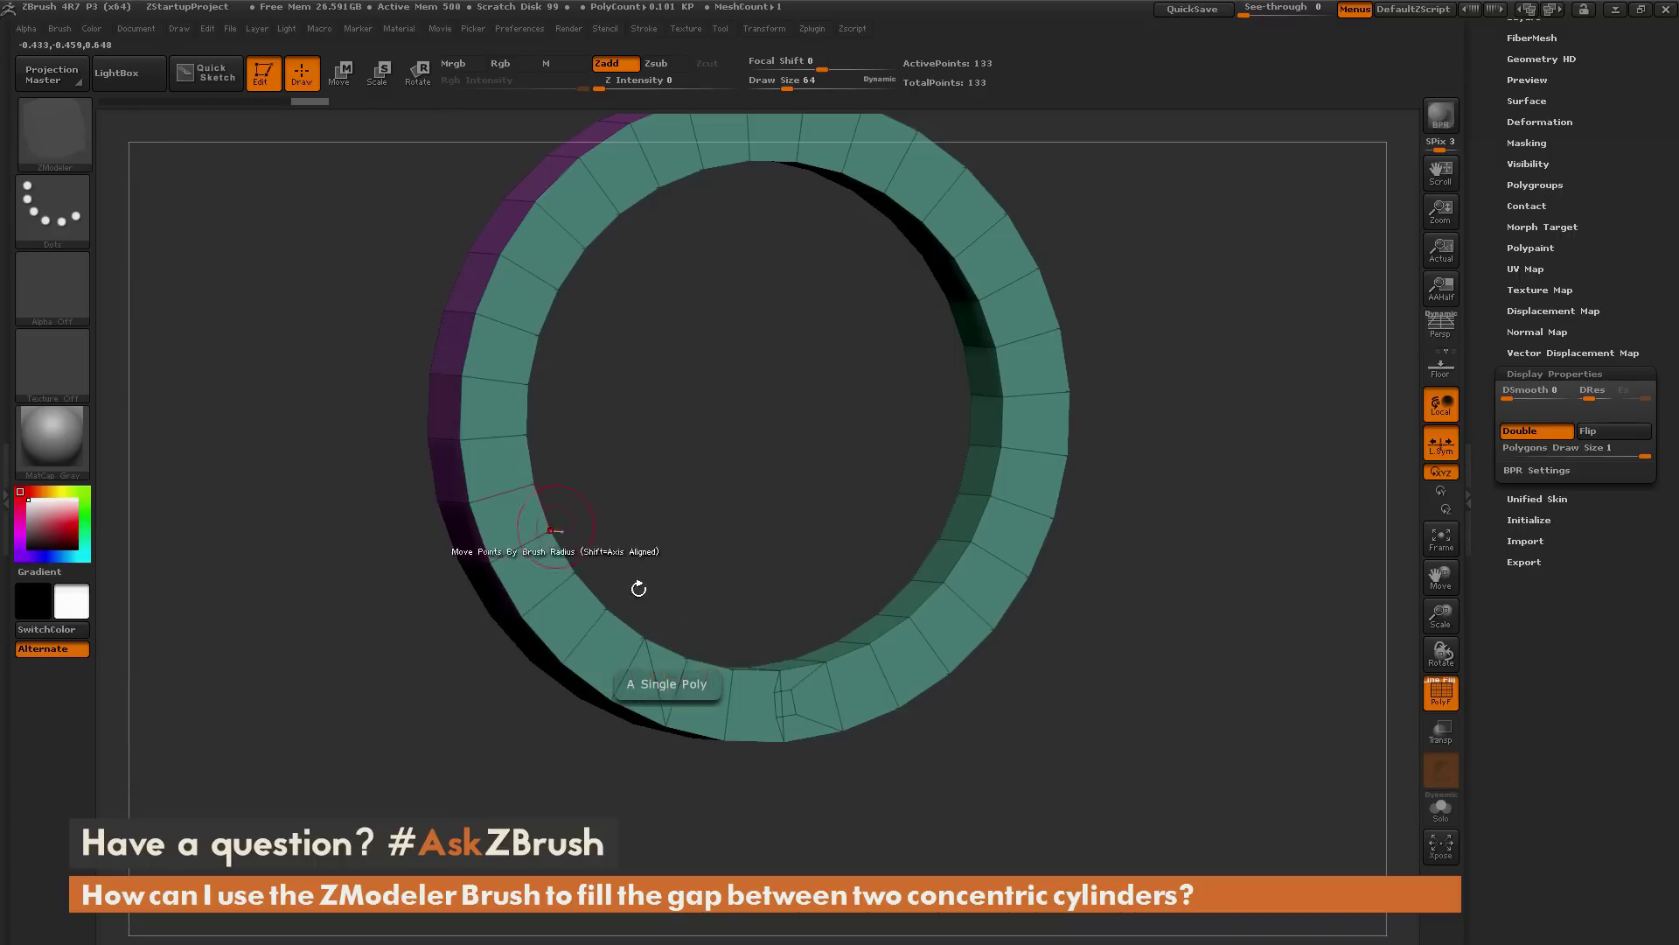
pyautogui.click(671, 668)
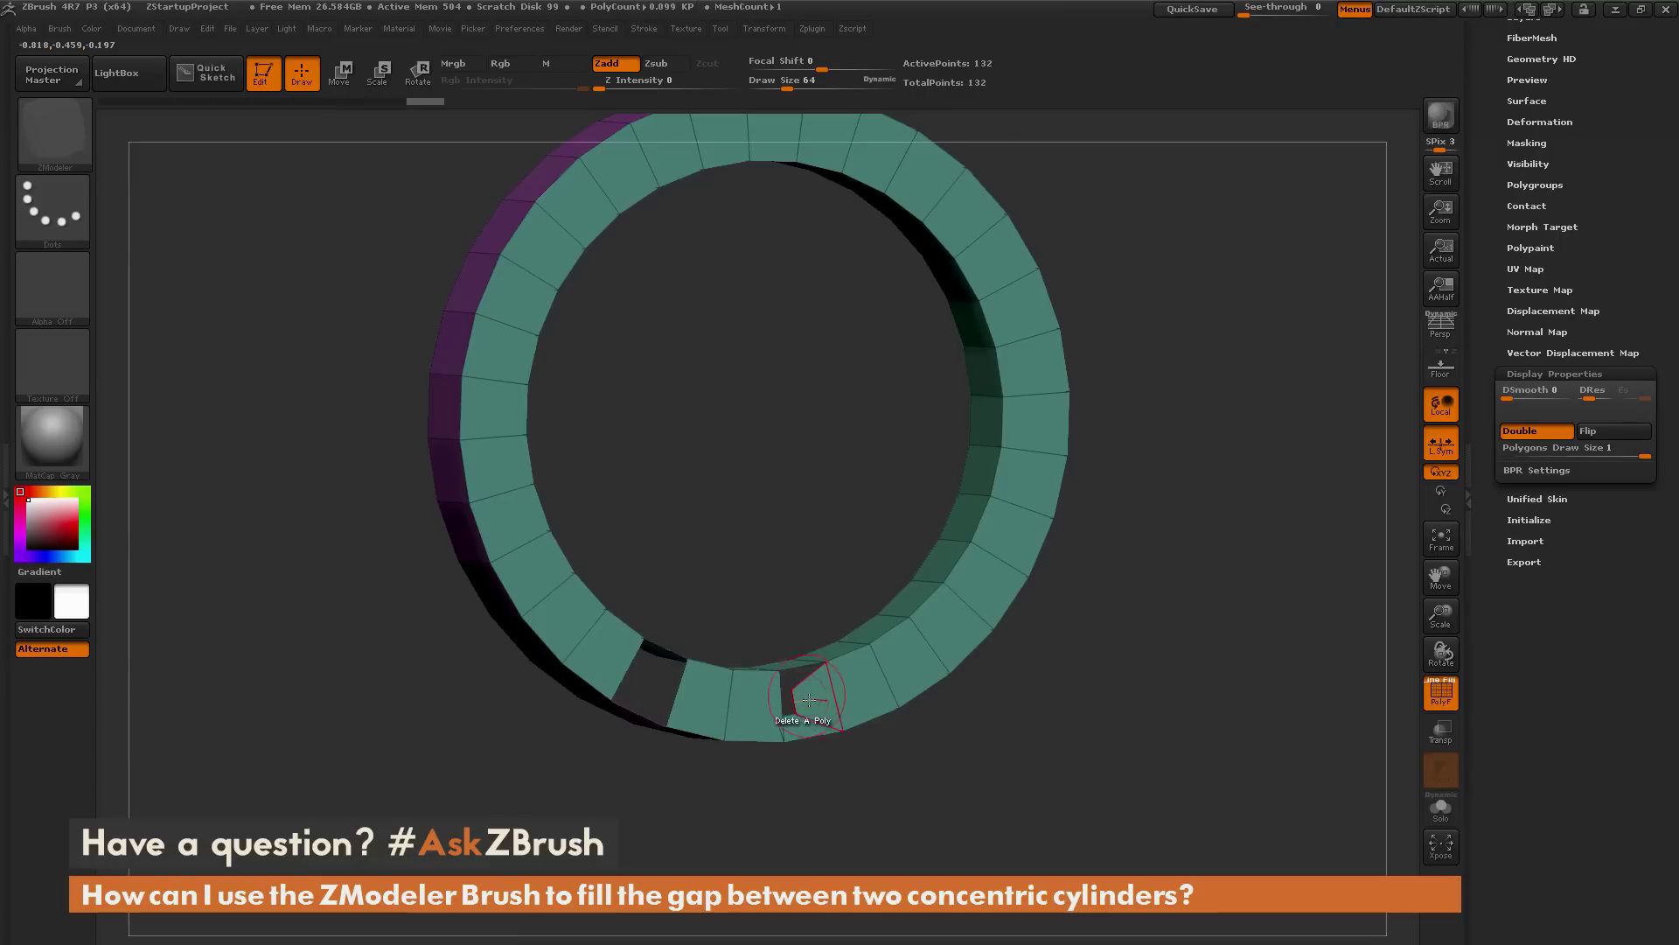
pyautogui.click(809, 706)
# Delete the remaining thin sliver polygons at the bottom gap.
pyautogui.click(804, 726)
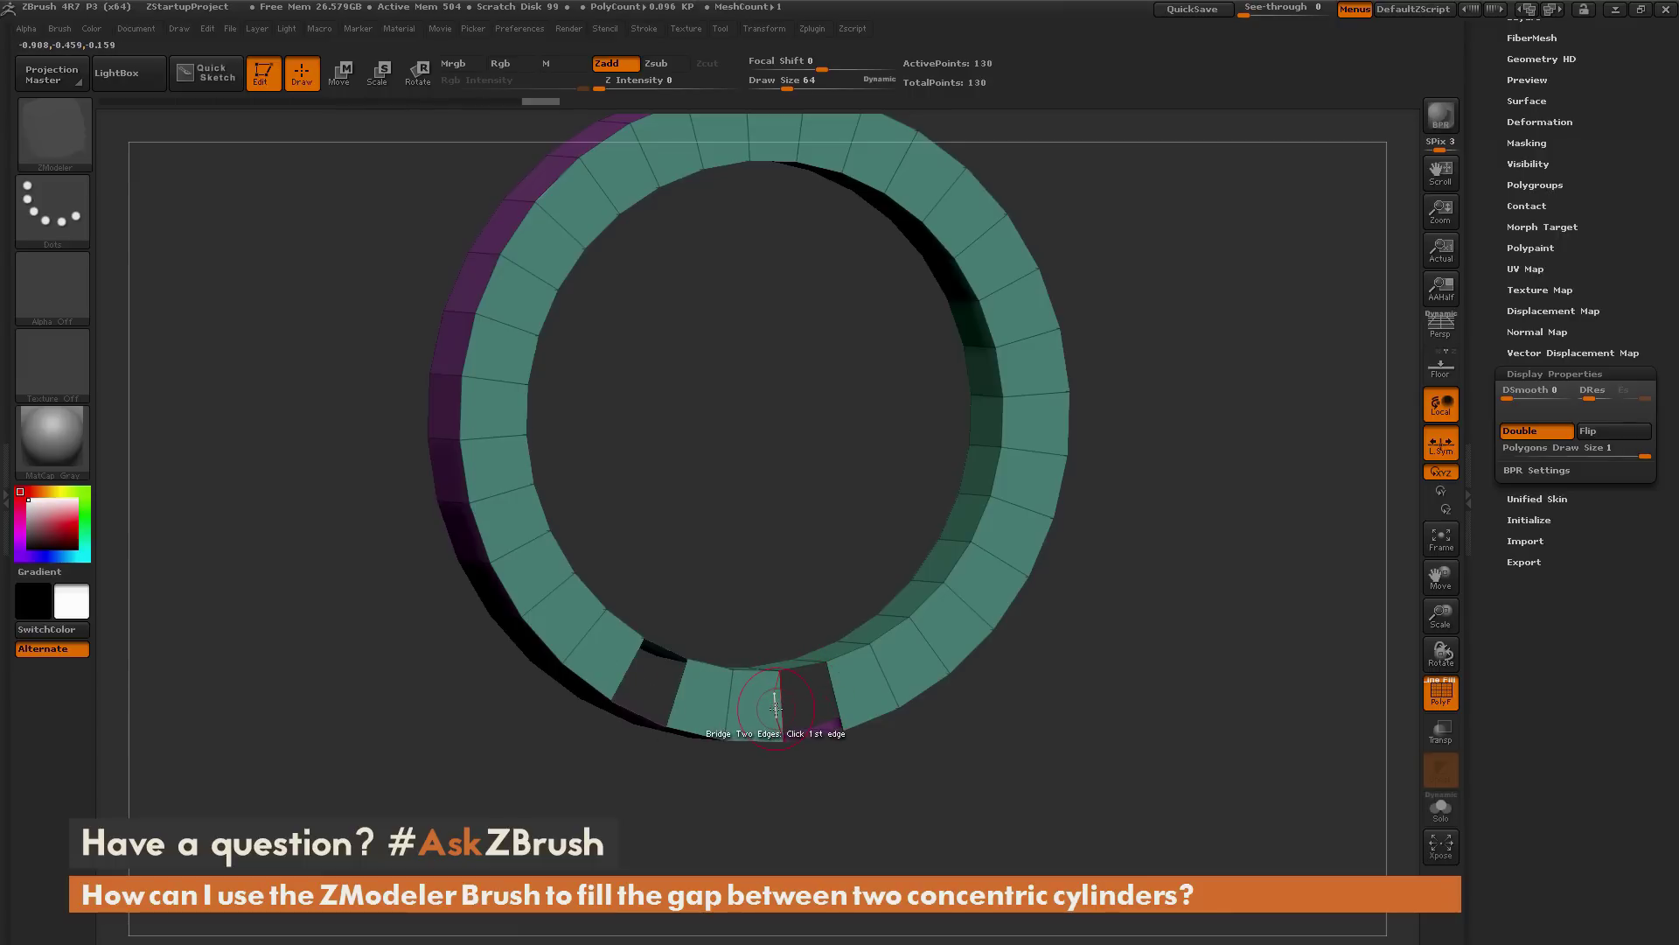
pyautogui.click(779, 705)
pyautogui.moveTo(915, 769); pyautogui.dragTo(726, 689)
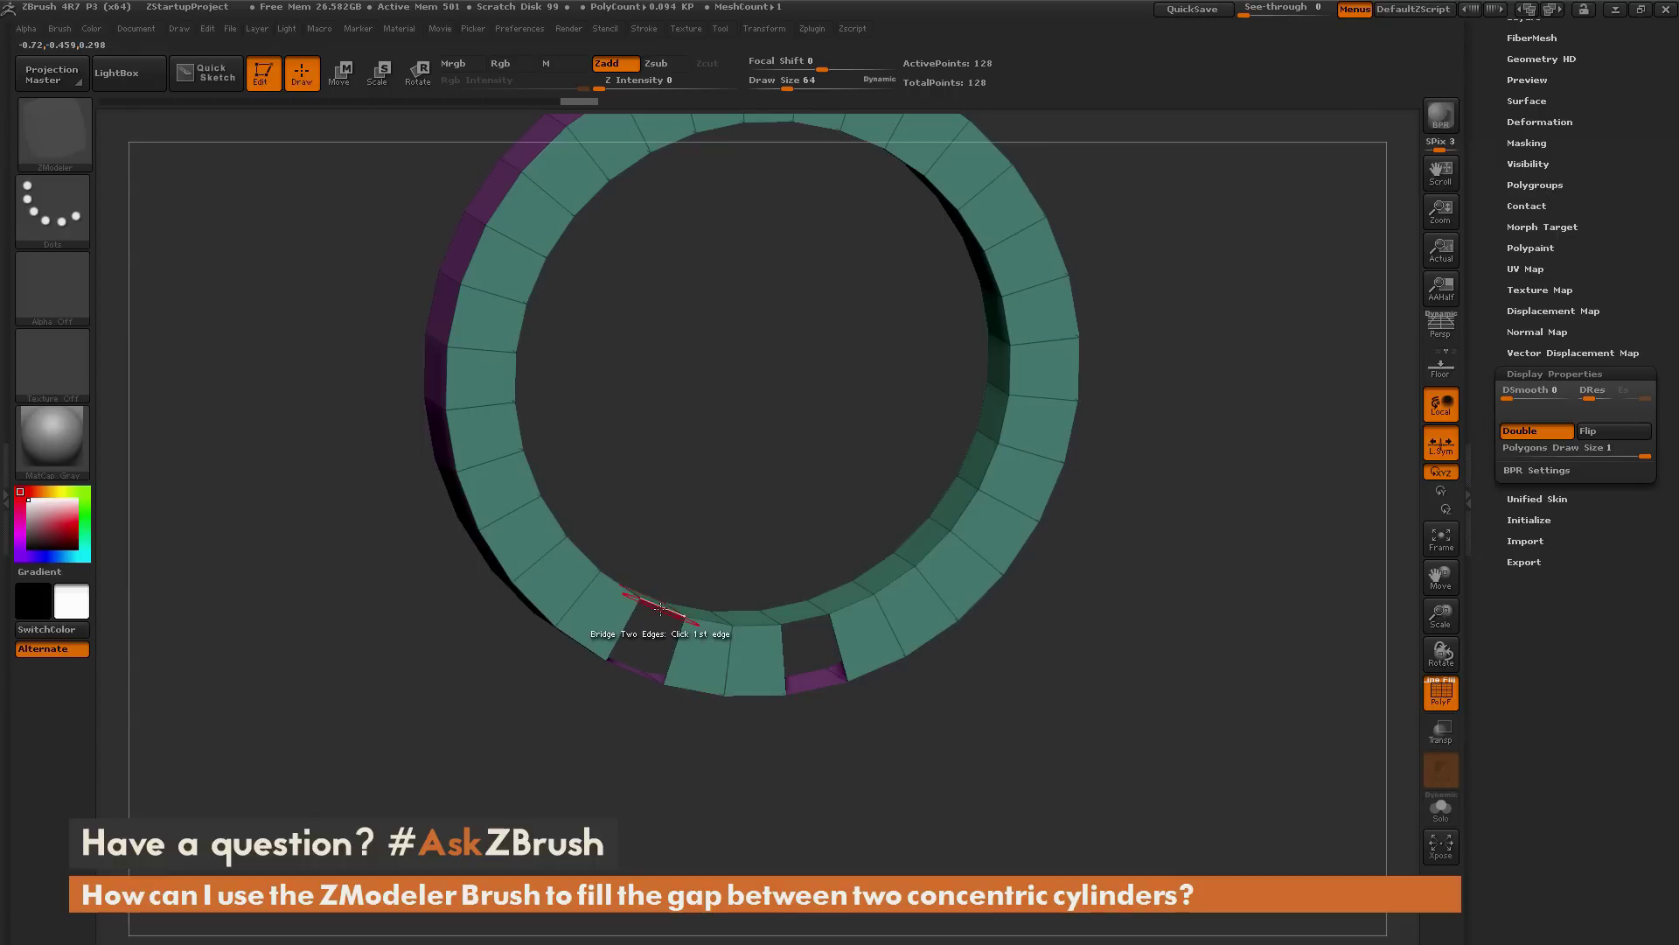
# Bridge both bottom-seam holes with new faces using Bridge > Edges, closing the ring band.
pyautogui.press('space')
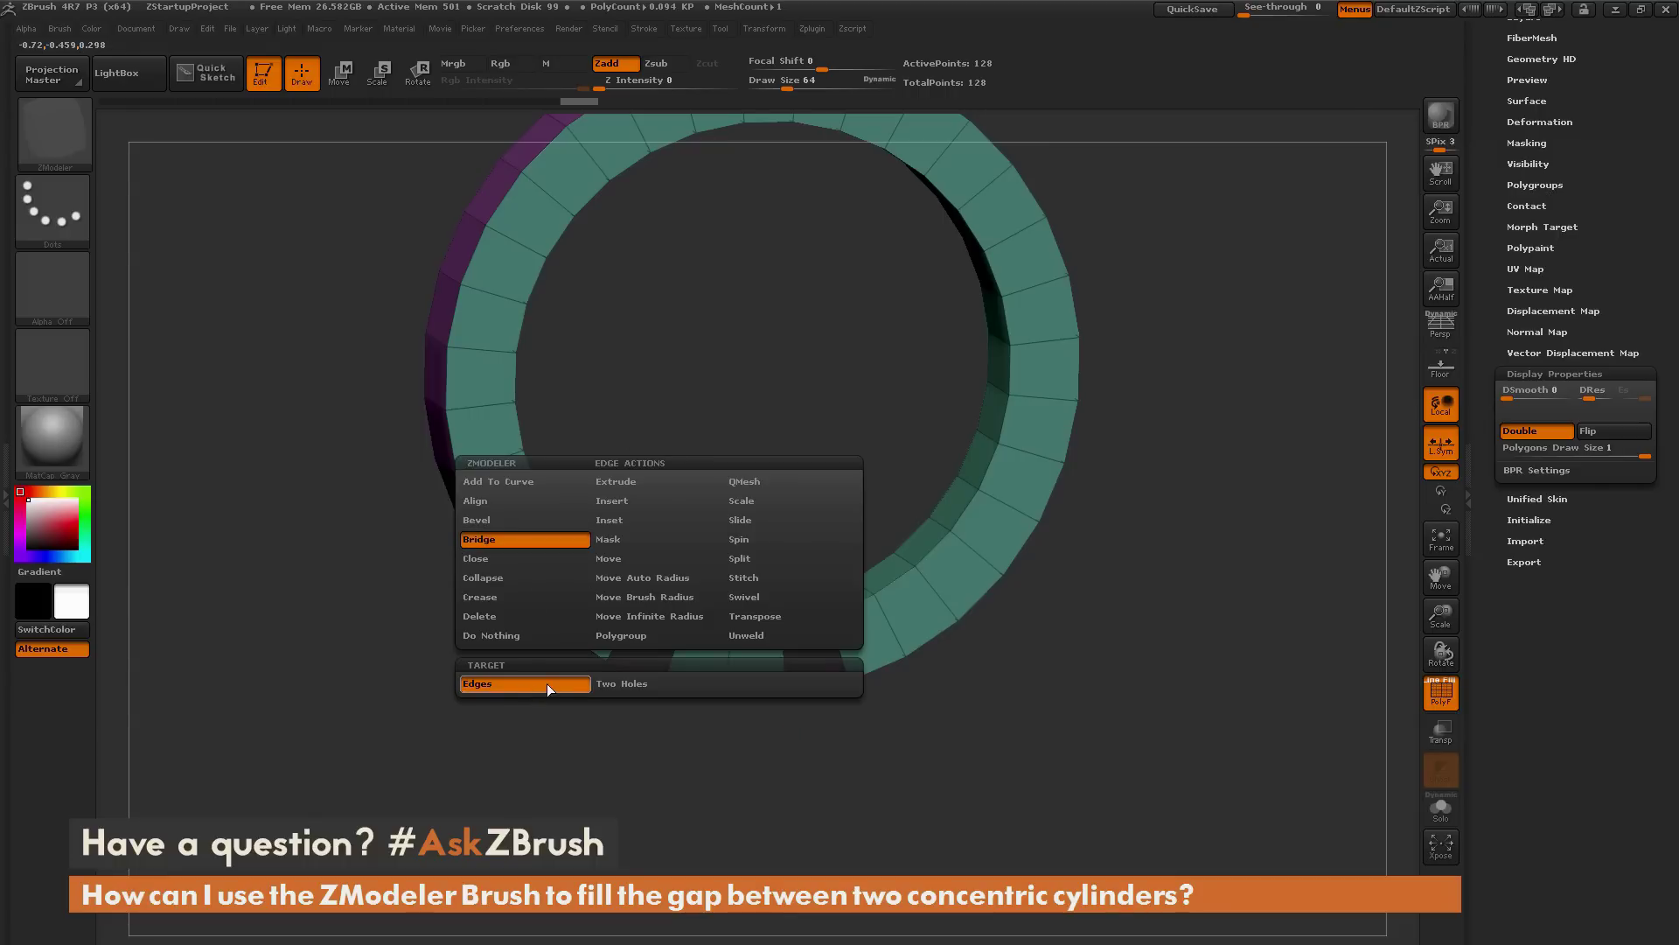
pyautogui.moveTo(547, 684); pyautogui.dragTo(641, 663)
pyautogui.click(641, 663)
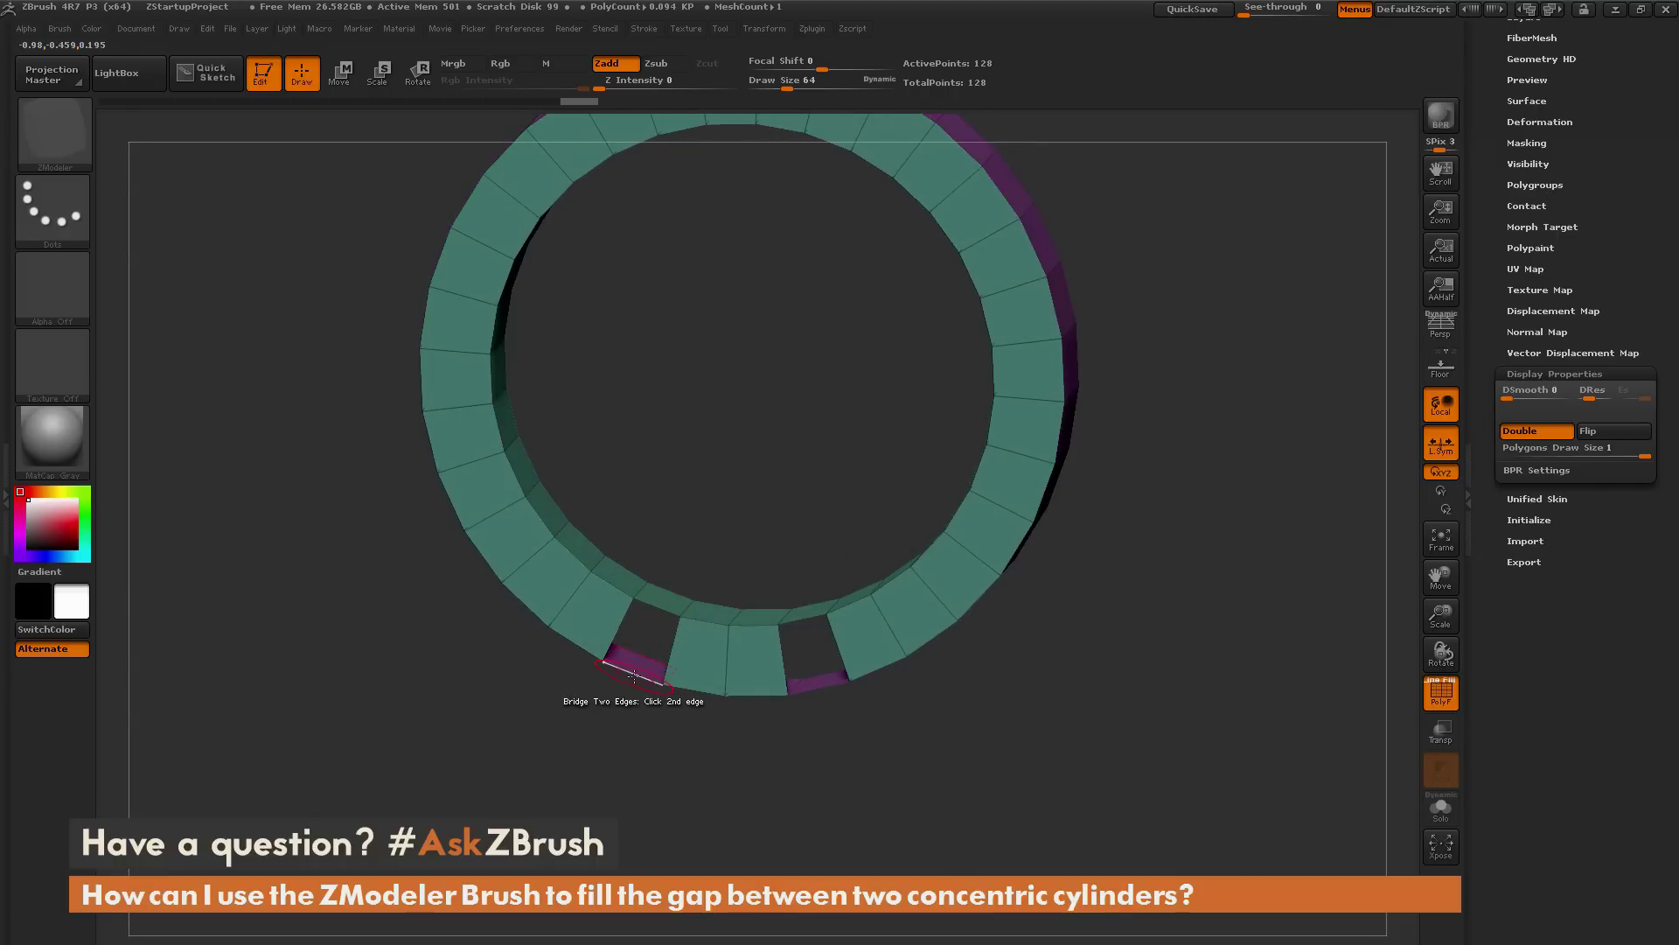
pyautogui.click(815, 675)
pyautogui.moveTo(997, 787); pyautogui.dragTo(1115, 795)
pyautogui.moveTo(1132, 703)
pyautogui.mouseDown()
pyautogui.moveTo(1085, 743)
pyautogui.moveTo(1129, 760)
pyautogui.moveTo(1143, 675)
pyautogui.moveTo(1136, 787)
pyautogui.moveTo(1139, 671)
pyautogui.mouseUp()
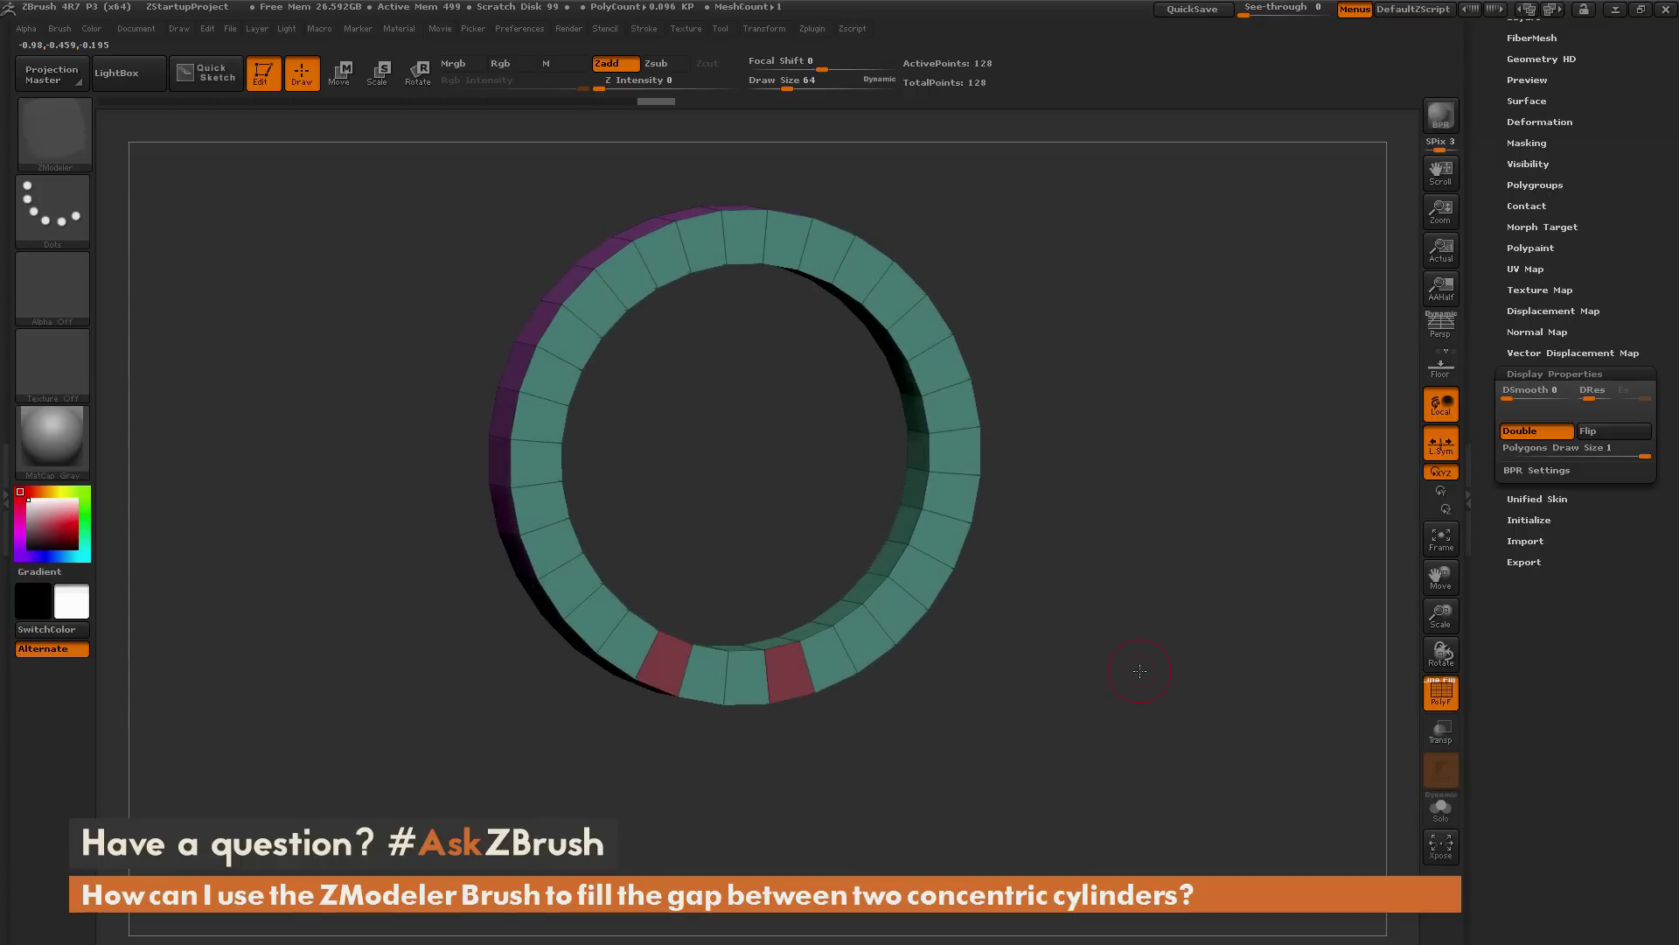